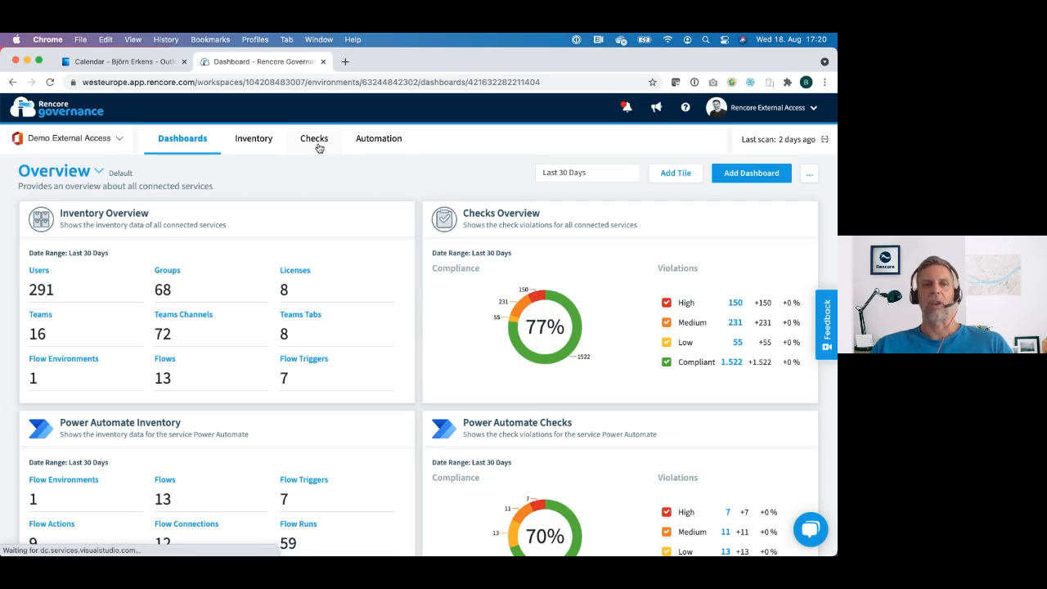
Step: Open the overview of governance checks and review the listed checks with their severity, violations and services
left_click(314, 139)
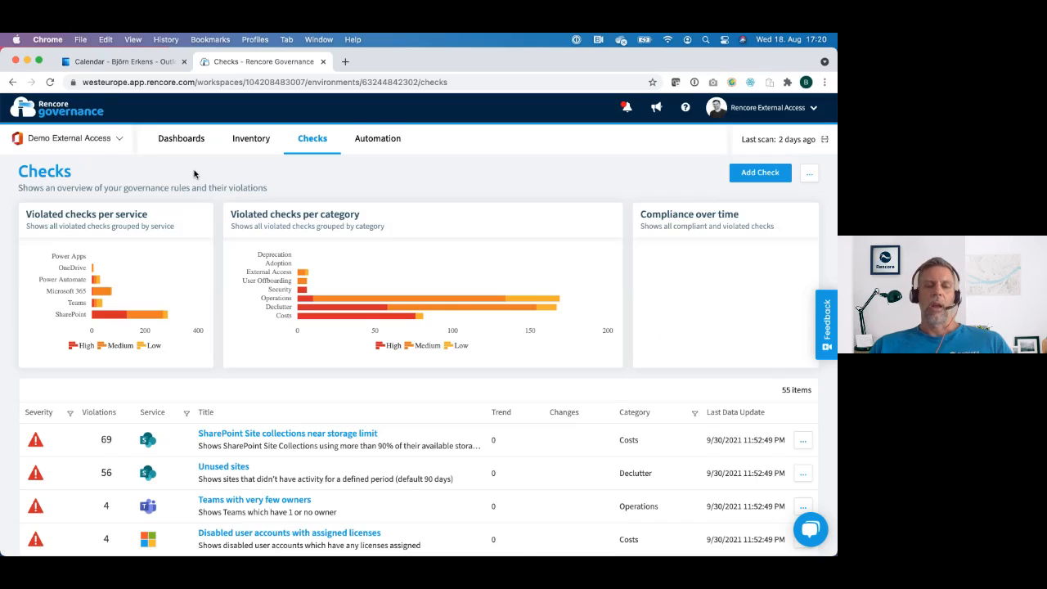
scroll(221, 336, "down", 5)
scroll(233, 349, "down", 2)
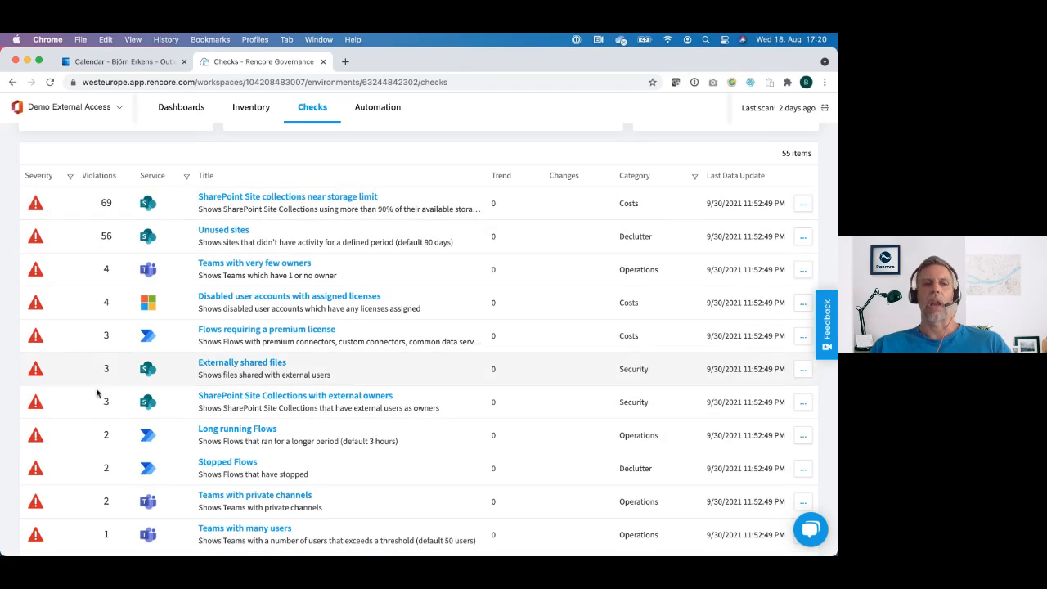
scroll(217, 275, "up", 5)
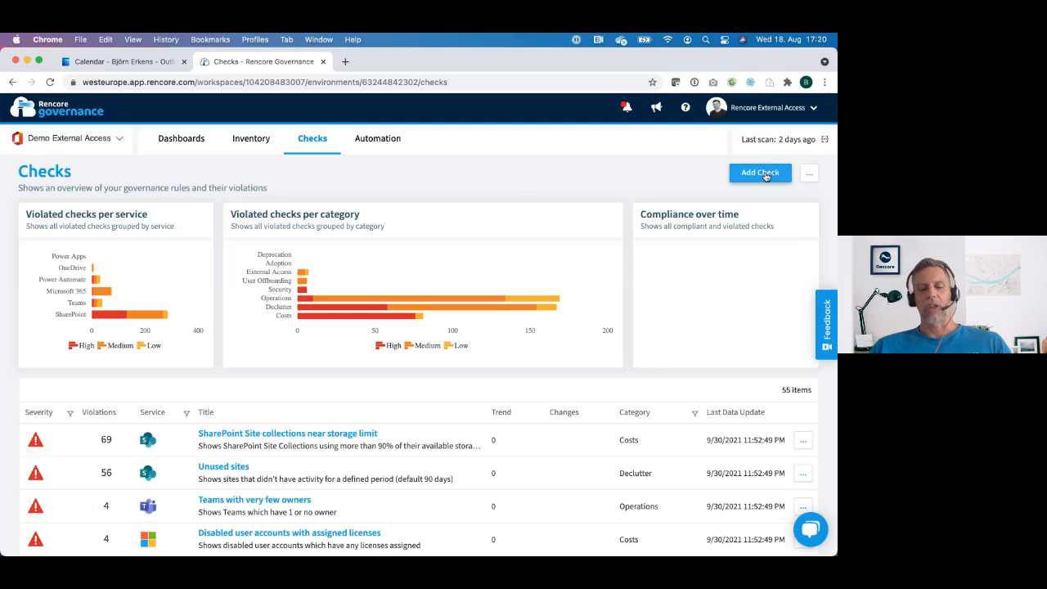
Step: Start adding a check and browse the template library from the Microsoft 365 templates through to the OneDrive ones
left_click(760, 173)
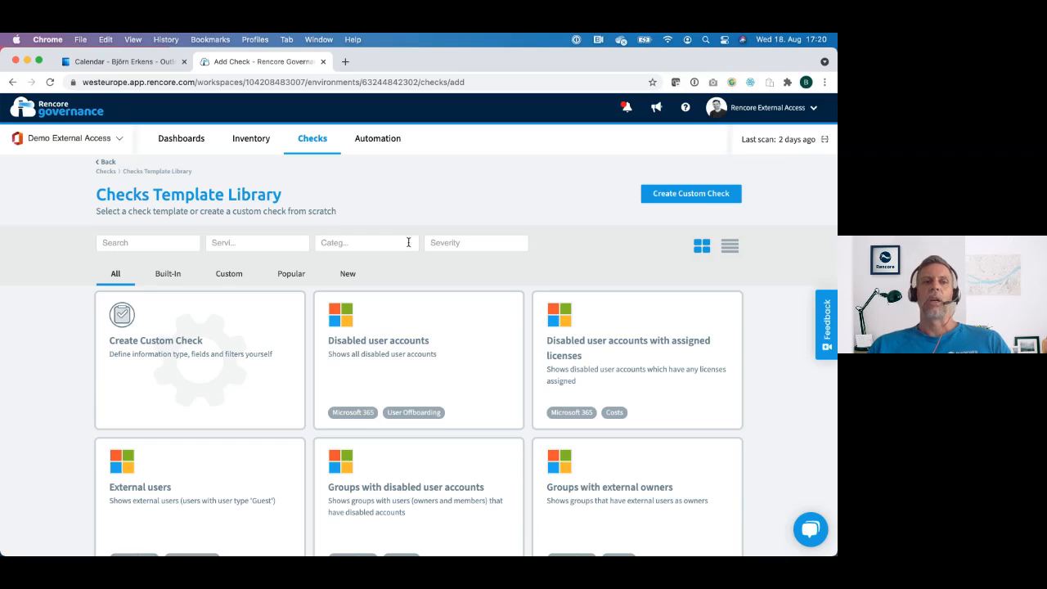
scroll(477, 277, "down", 1)
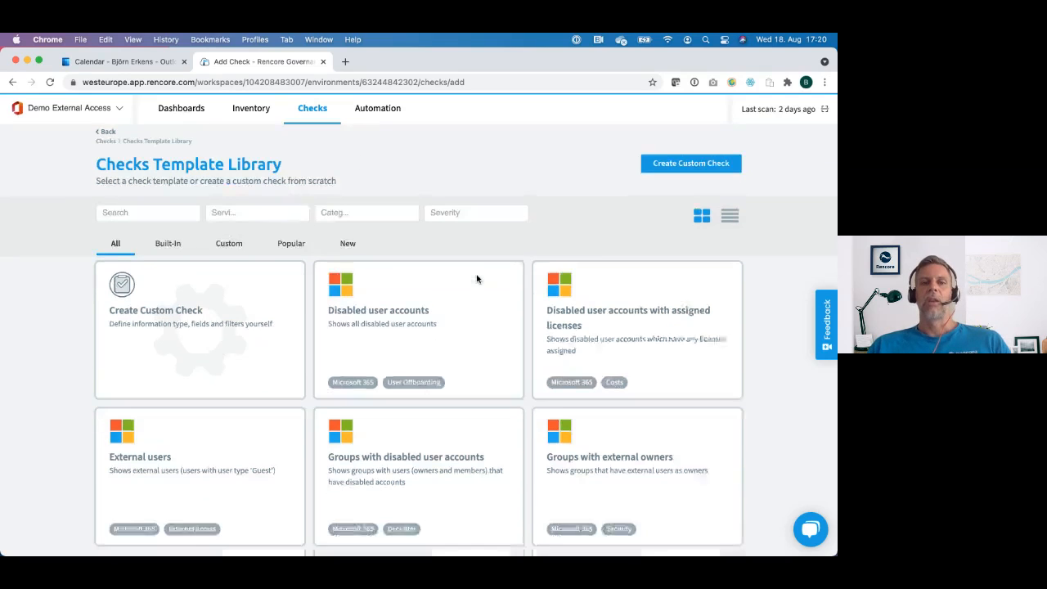
scroll(477, 279, "down", 5)
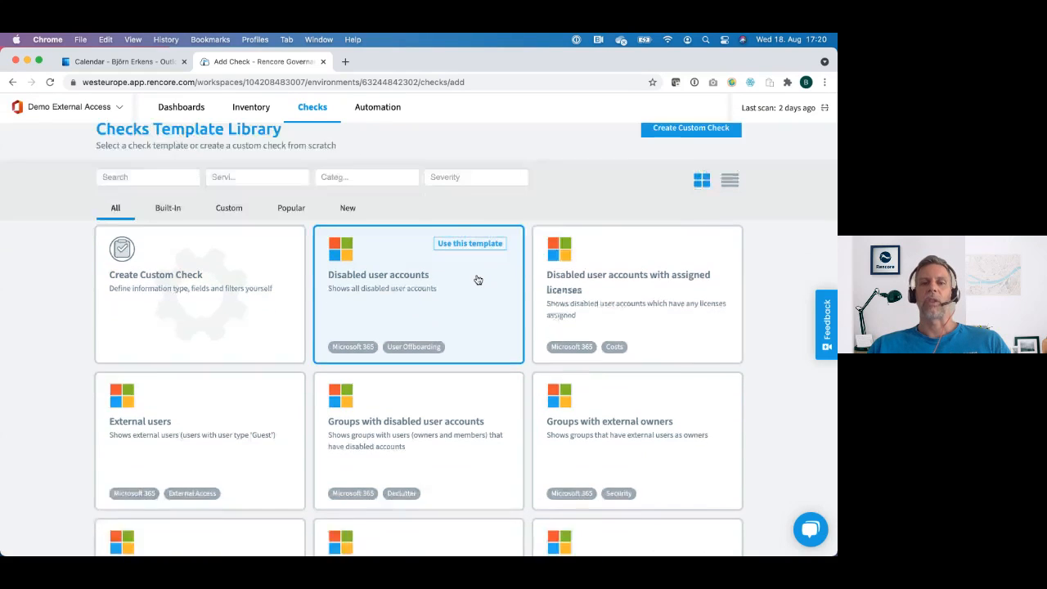
scroll(478, 280, "down", 5)
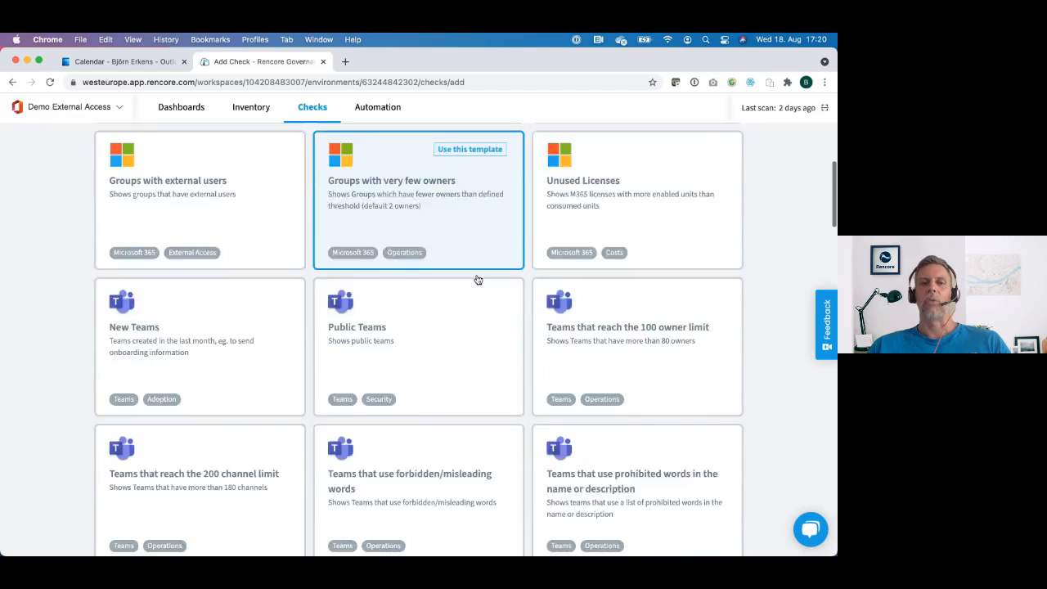
scroll(477, 280, "down", 8)
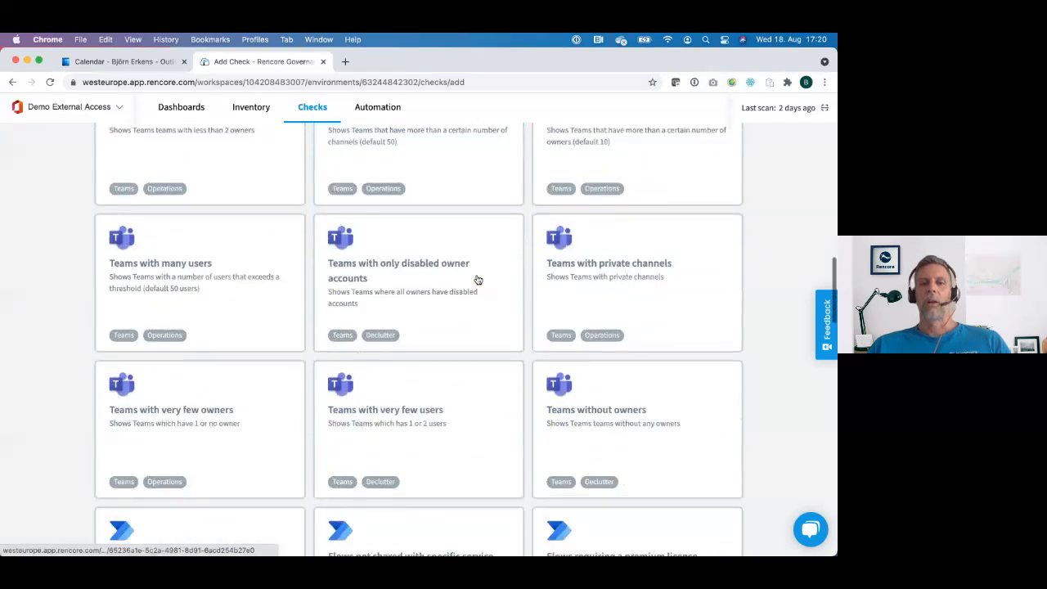
scroll(478, 279, "down", 6)
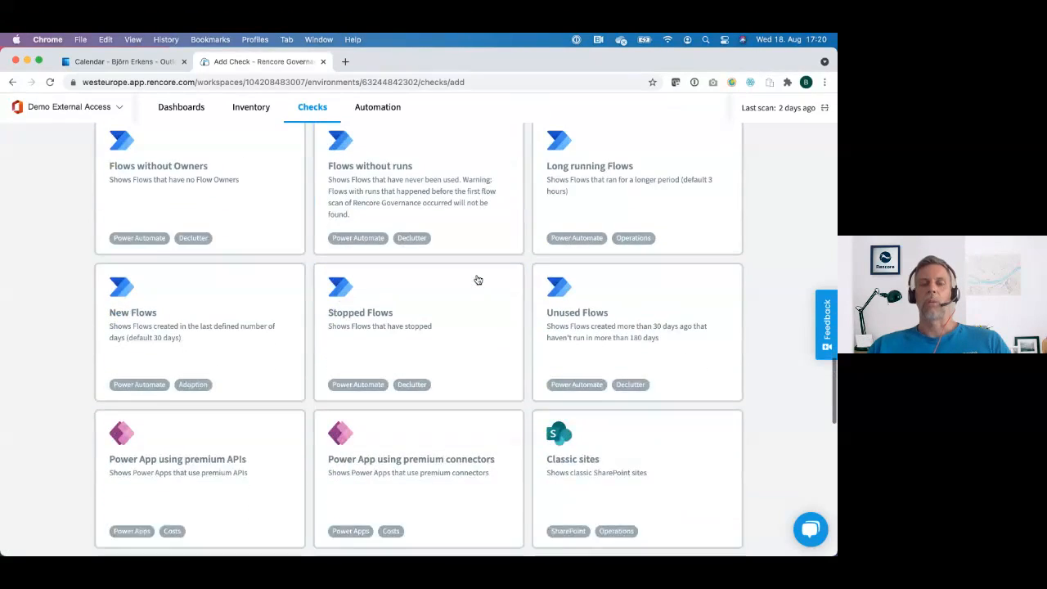
scroll(478, 280, "down", 5)
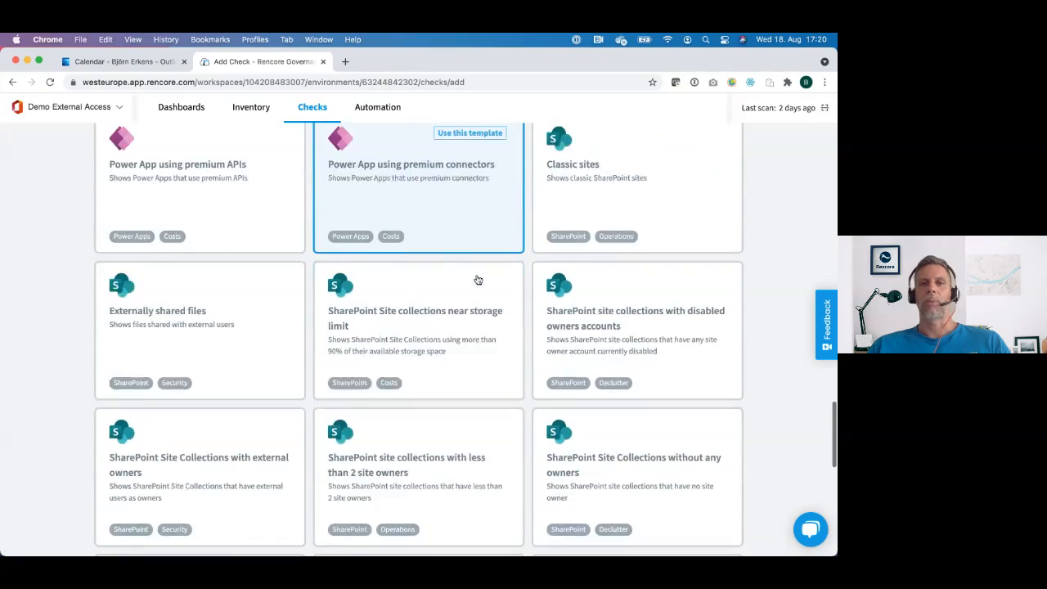
scroll(478, 280, "down", 4)
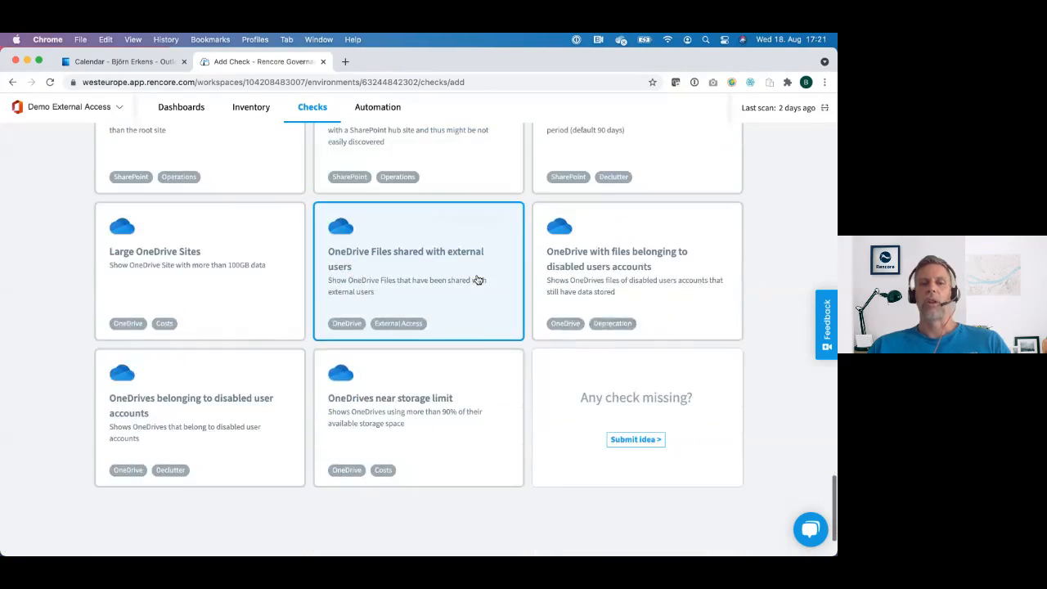
scroll(477, 279, "up", 20)
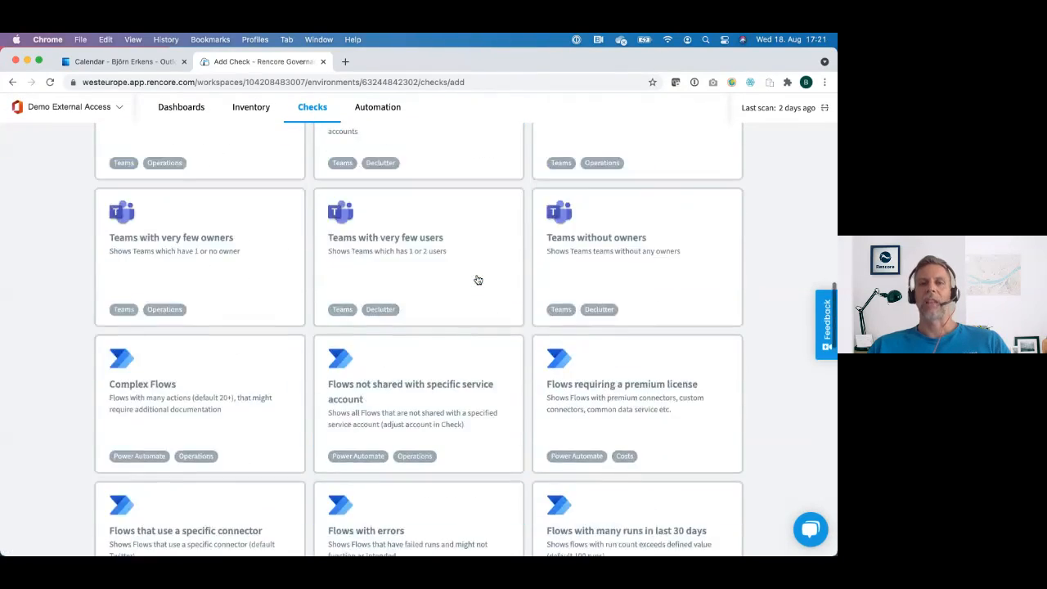
scroll(478, 280, "up", 5)
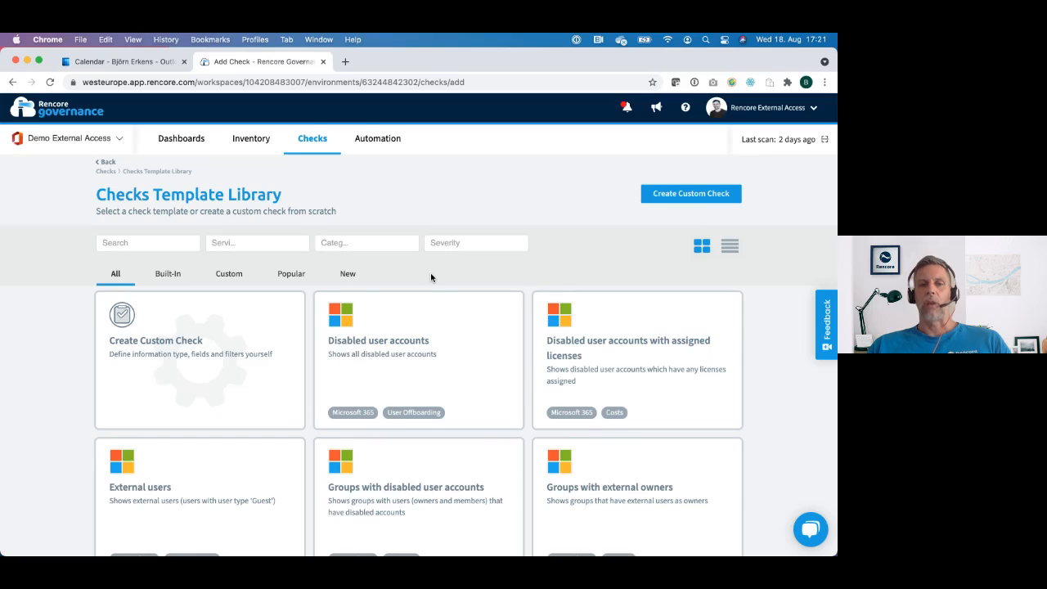
Step: Examine the library's templates covering external users, owners and shared files across Microsoft 365, Teams, SharePoint and OneDrive
scroll(431, 278, "down", 5)
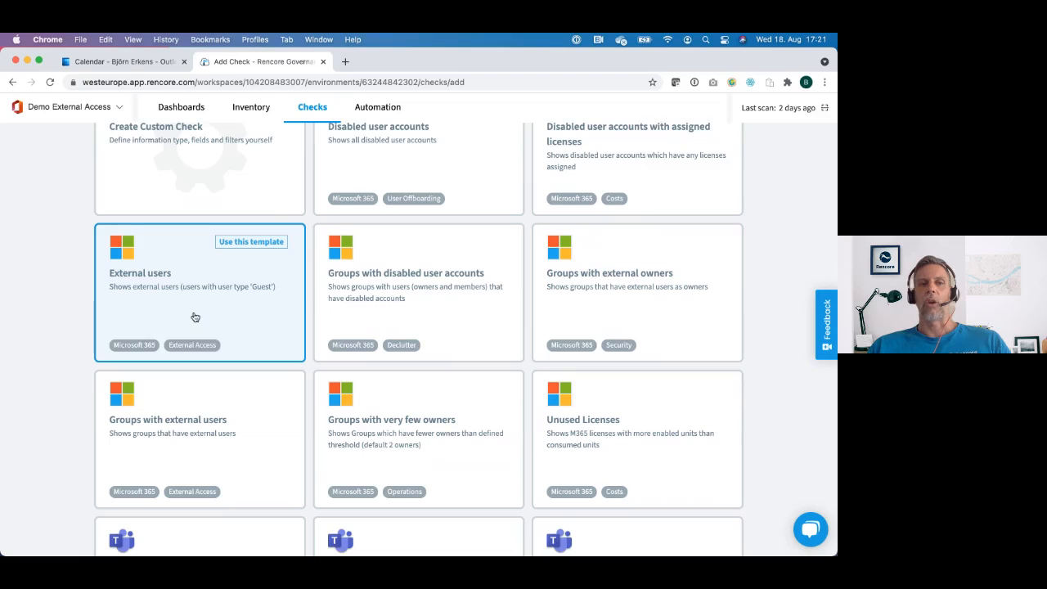
scroll(195, 317, "down", 3)
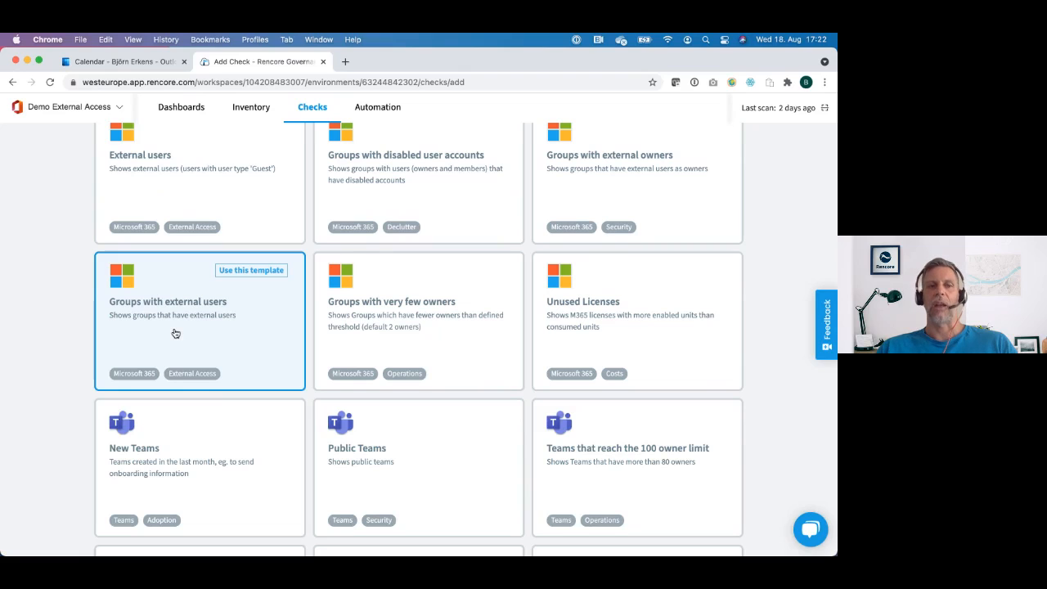
scroll(175, 333, "down", 5)
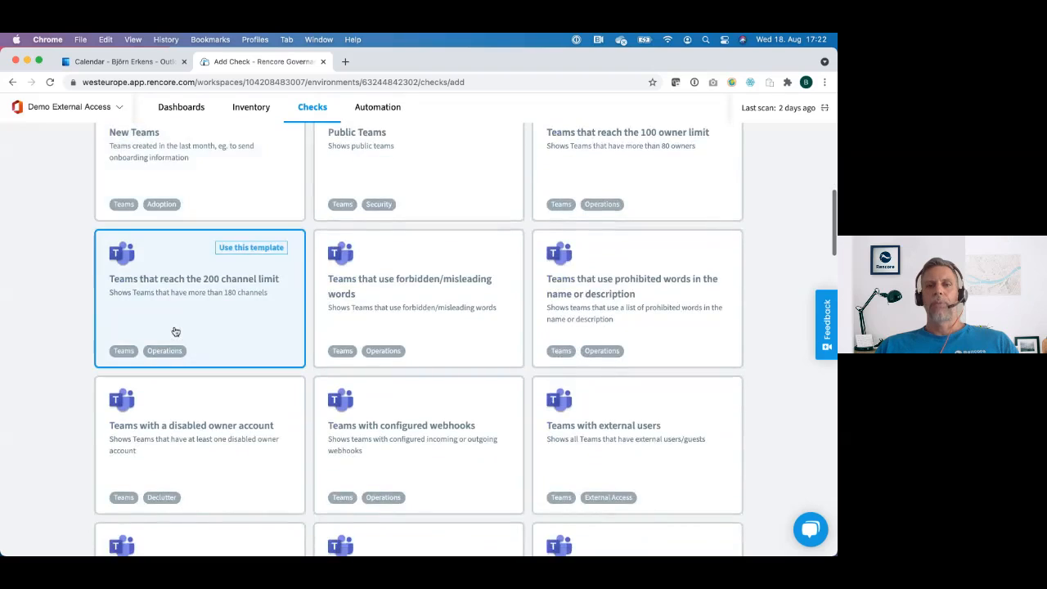
scroll(175, 331, "down", 3)
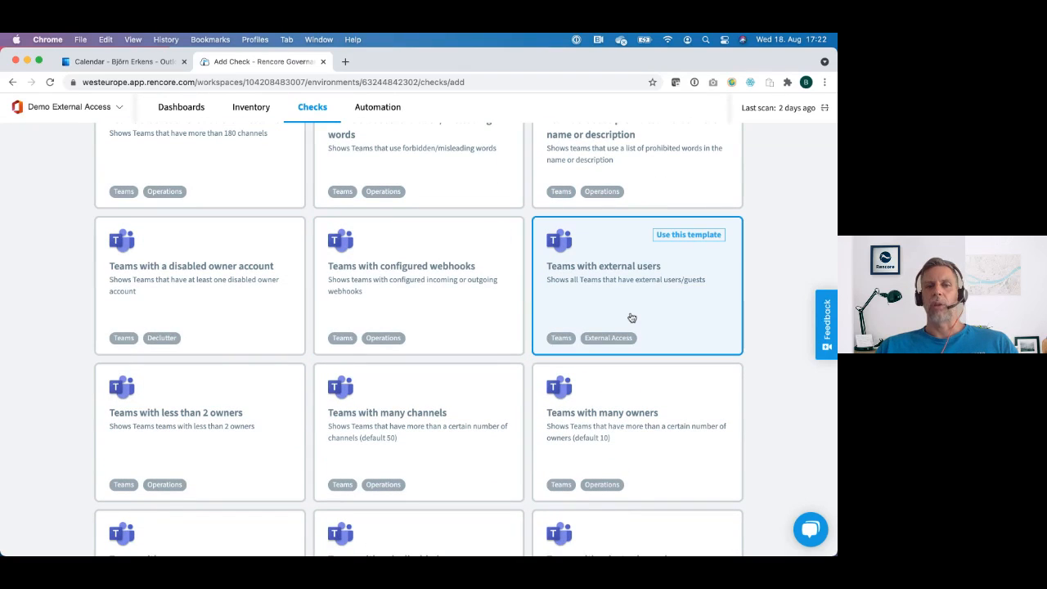
scroll(631, 318, "down", 5)
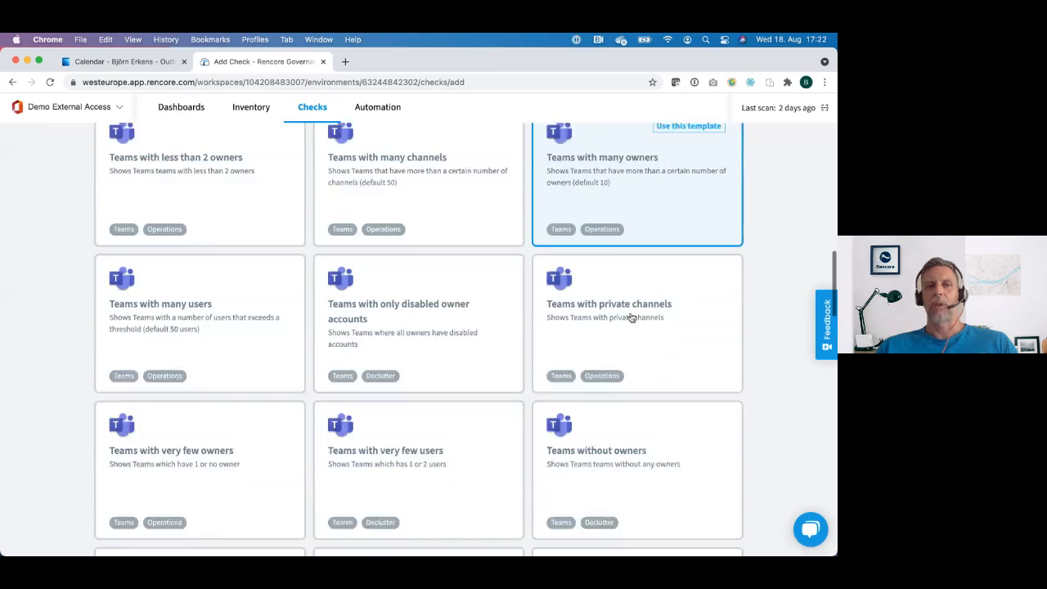
scroll(631, 317, "down", 5)
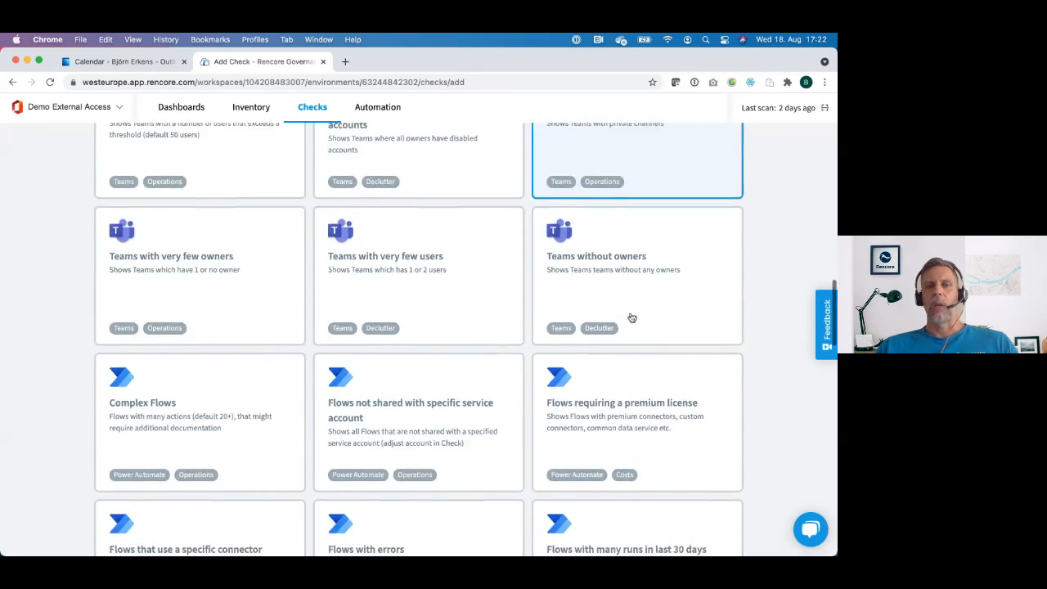
scroll(632, 317, "down", 5)
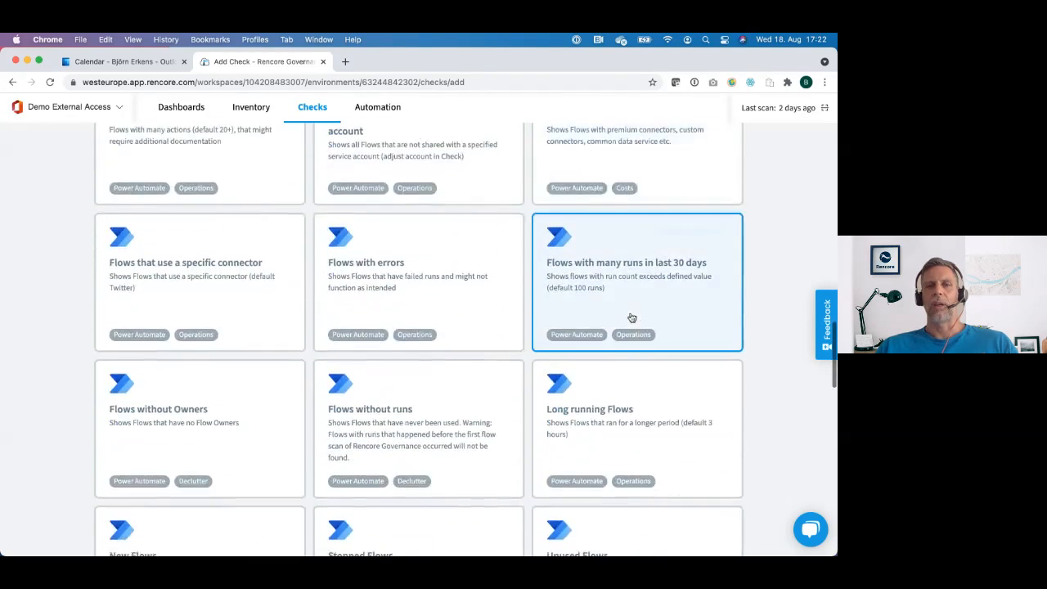
scroll(632, 317, "down", 5)
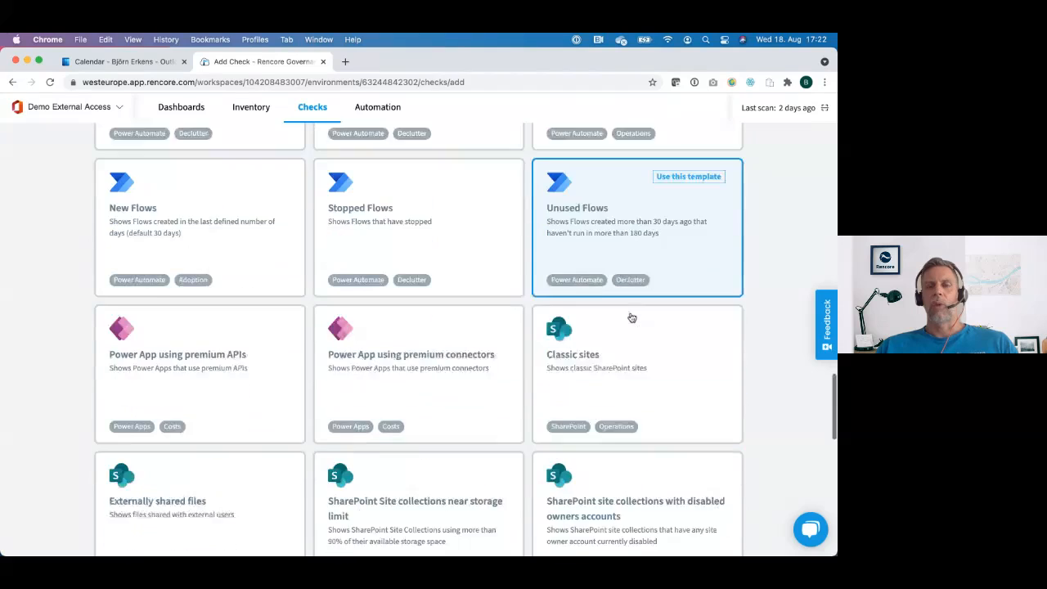
scroll(631, 317, "down", 2)
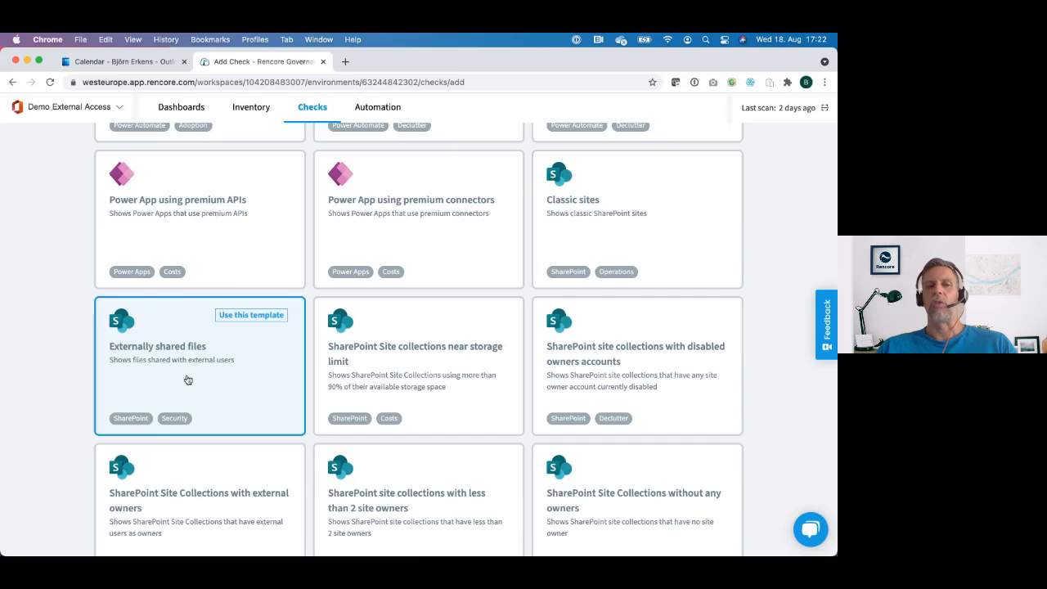
scroll(189, 380, "down", 3)
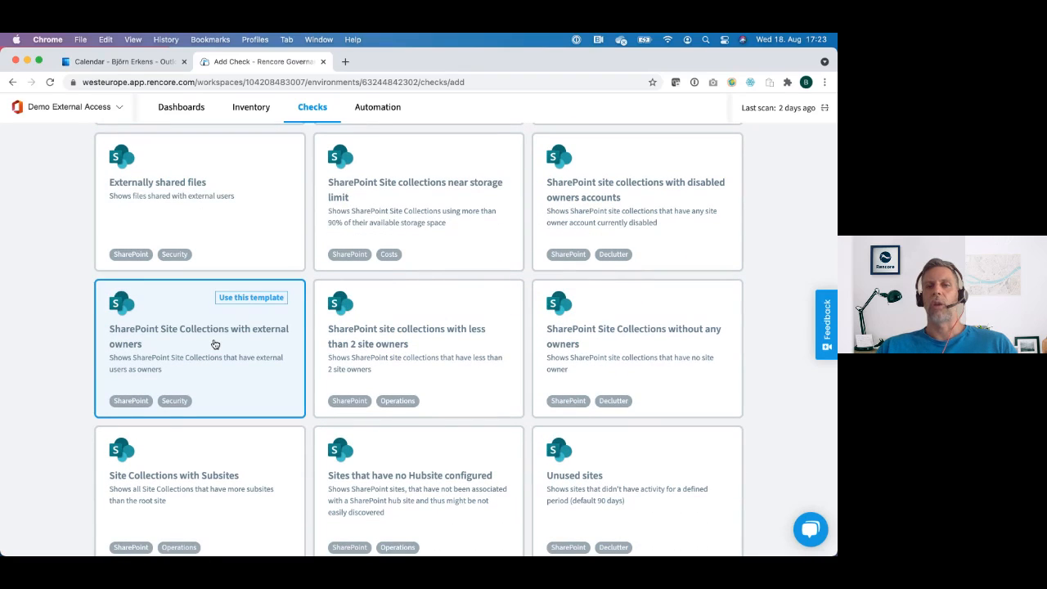
scroll(215, 343, "down", 5)
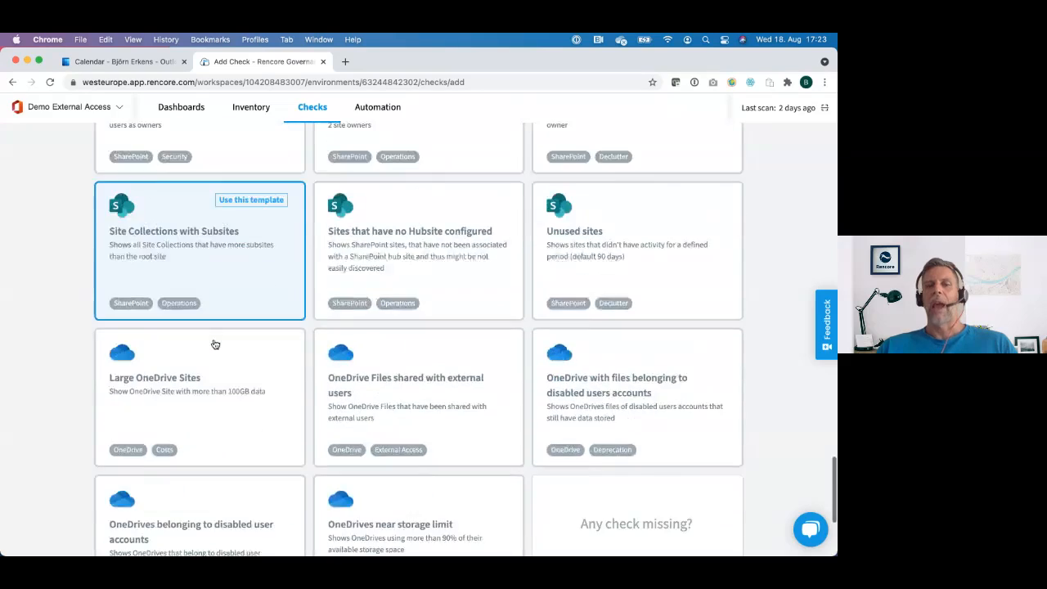
scroll(215, 343, "down", 2)
scroll(214, 345, "up", 10)
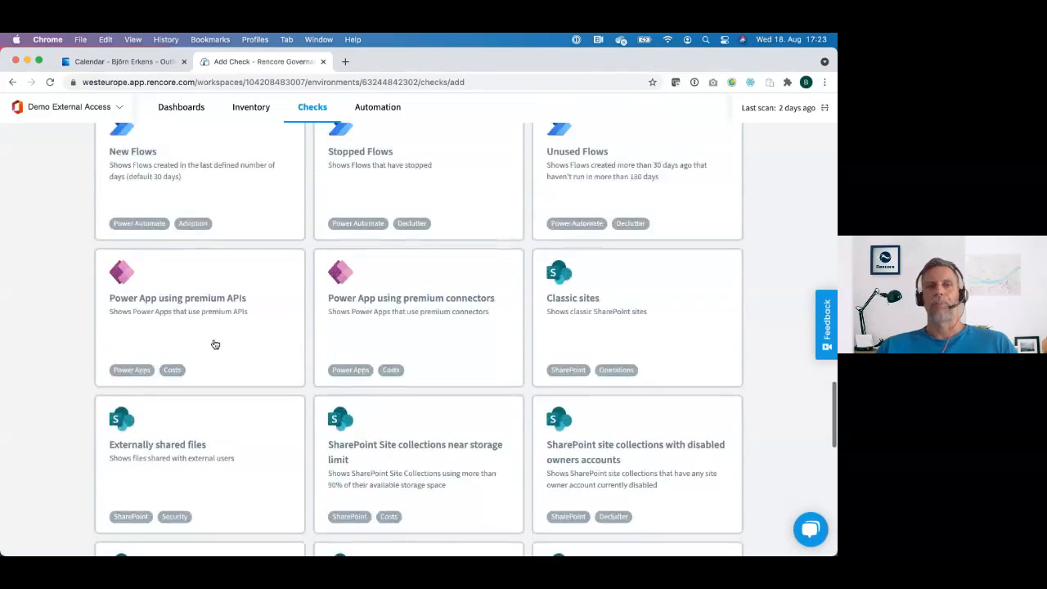
scroll(214, 344, "up", 8)
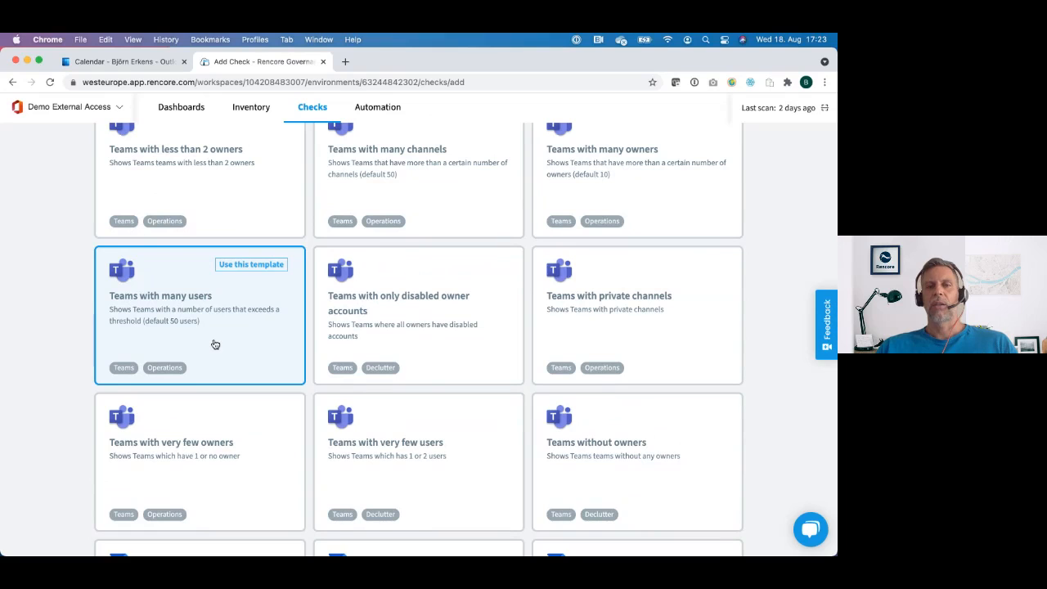
Step: Create a check from the OneDrive Files shared with external users template
scroll(214, 344, "down", 15)
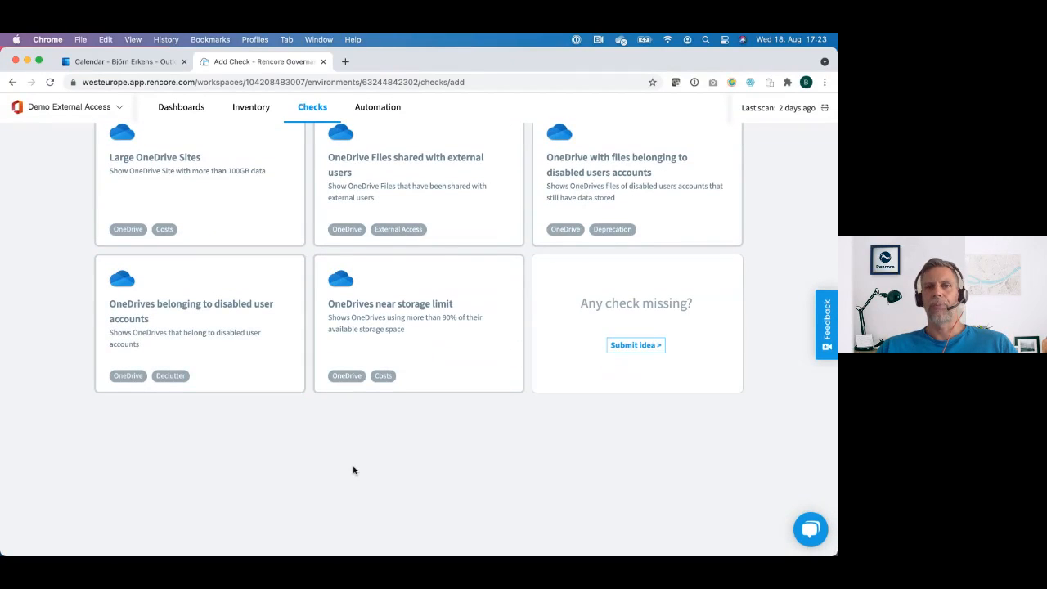
scroll(353, 470, "up", 2)
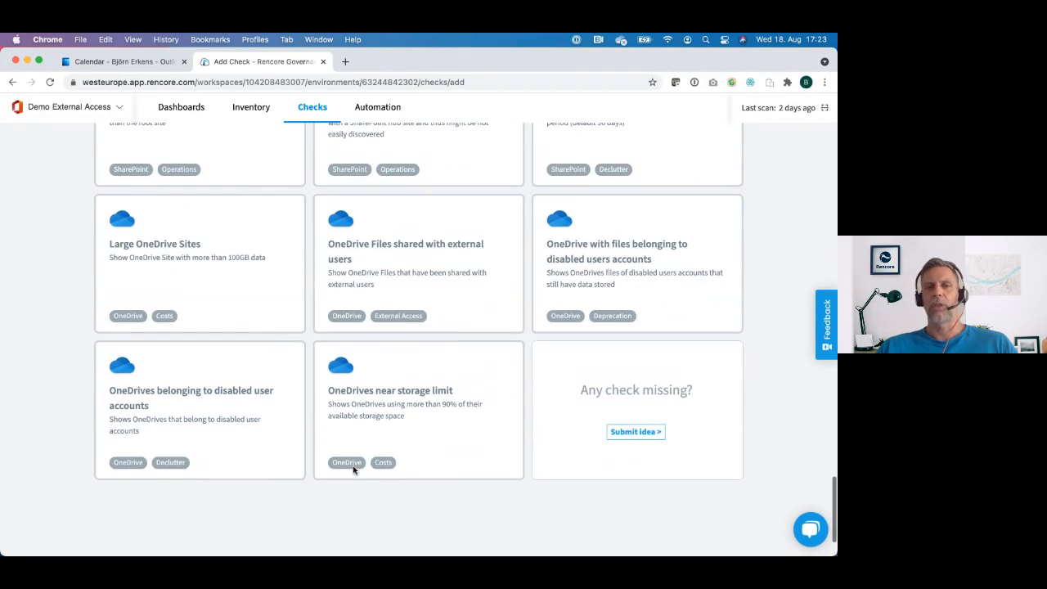
left_click(403, 275)
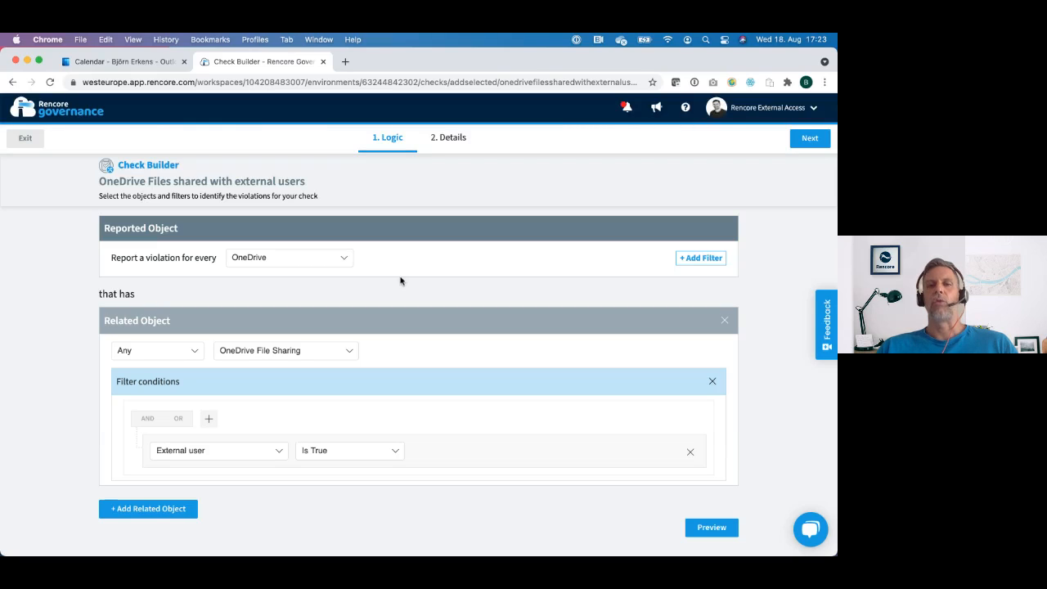
left_click(701, 257)
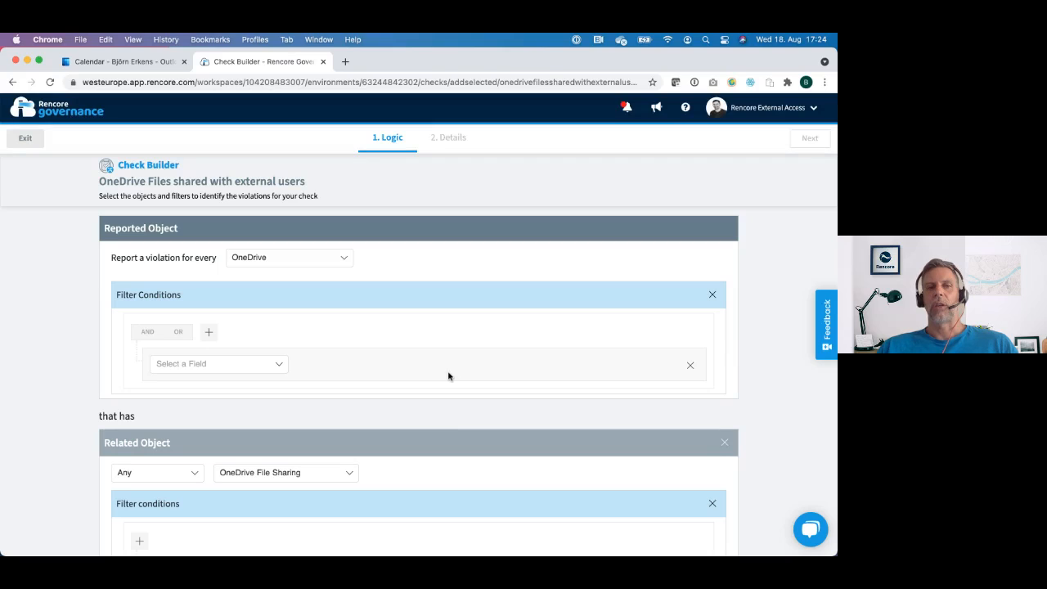
left_click(282, 365)
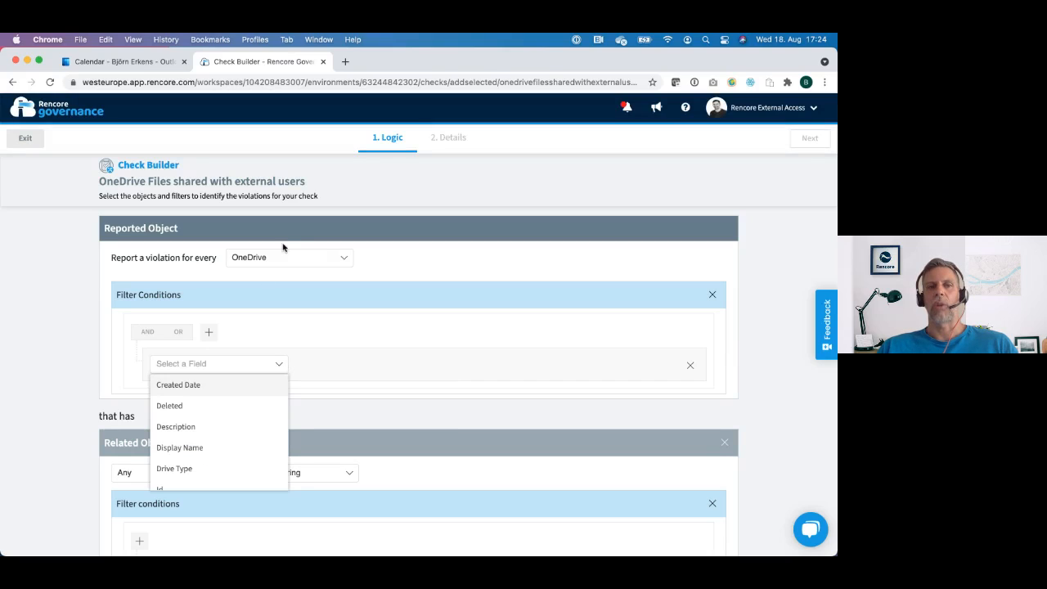
scroll(222, 426, "down", 1)
scroll(222, 426, "down", 6)
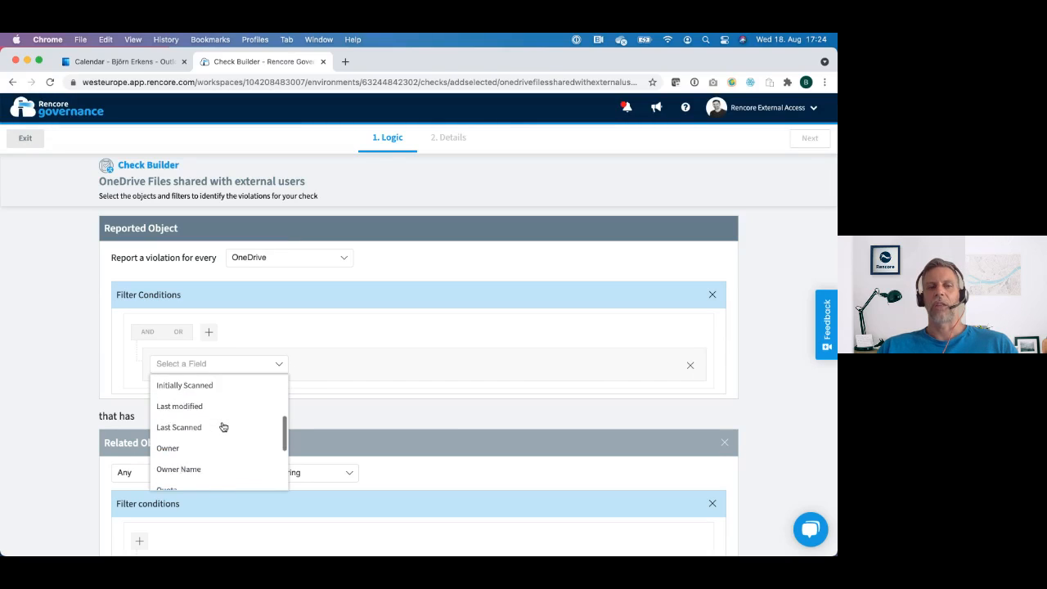
scroll(223, 426, "down", 2)
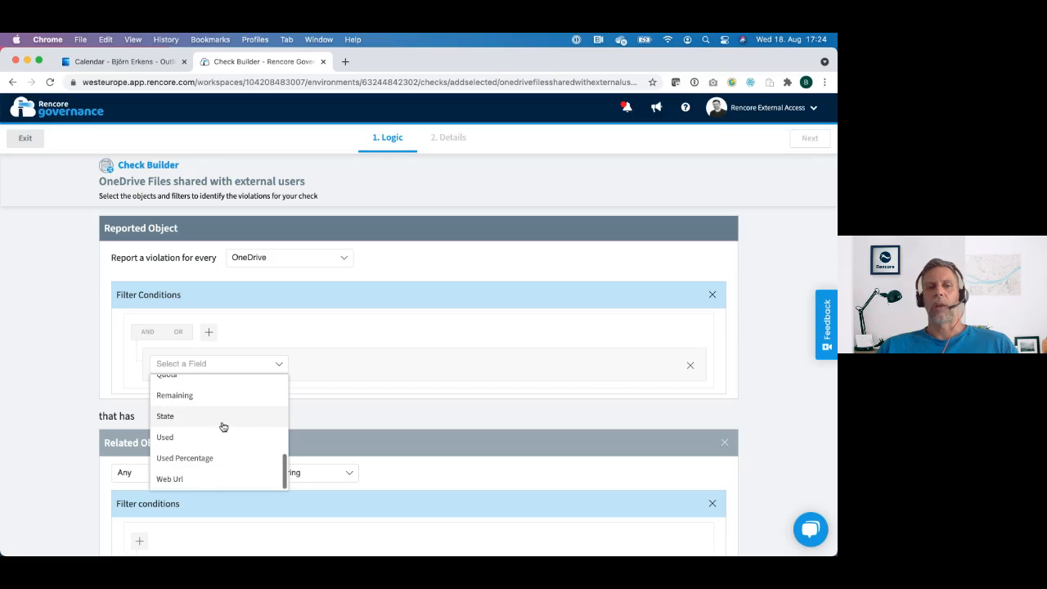
left_click(712, 296)
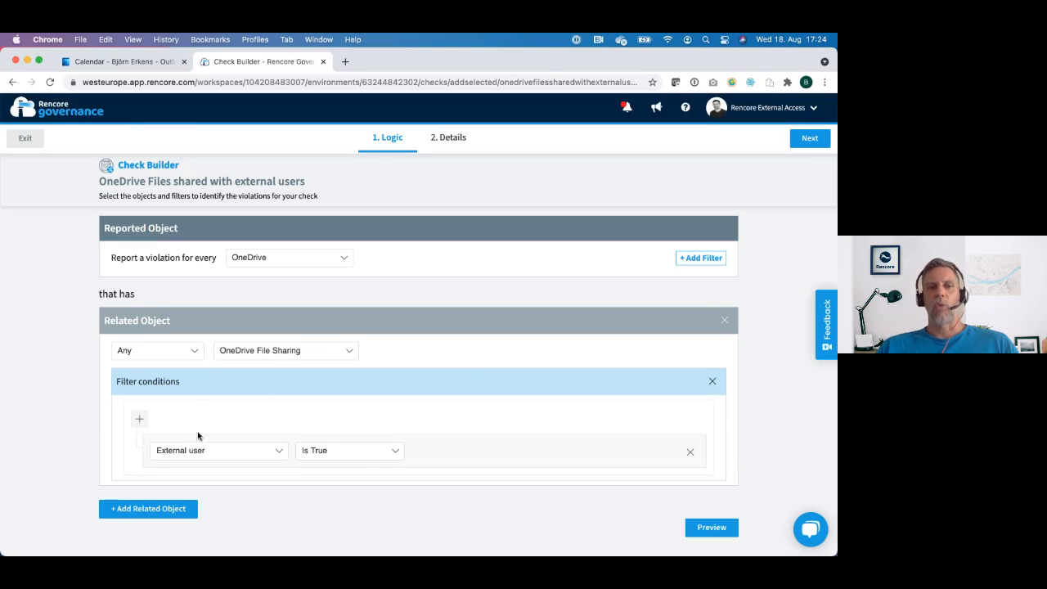
Step: Add another filter condition to the OneDrive File Sharing related object and look through the fields it offers
left_click(140, 421)
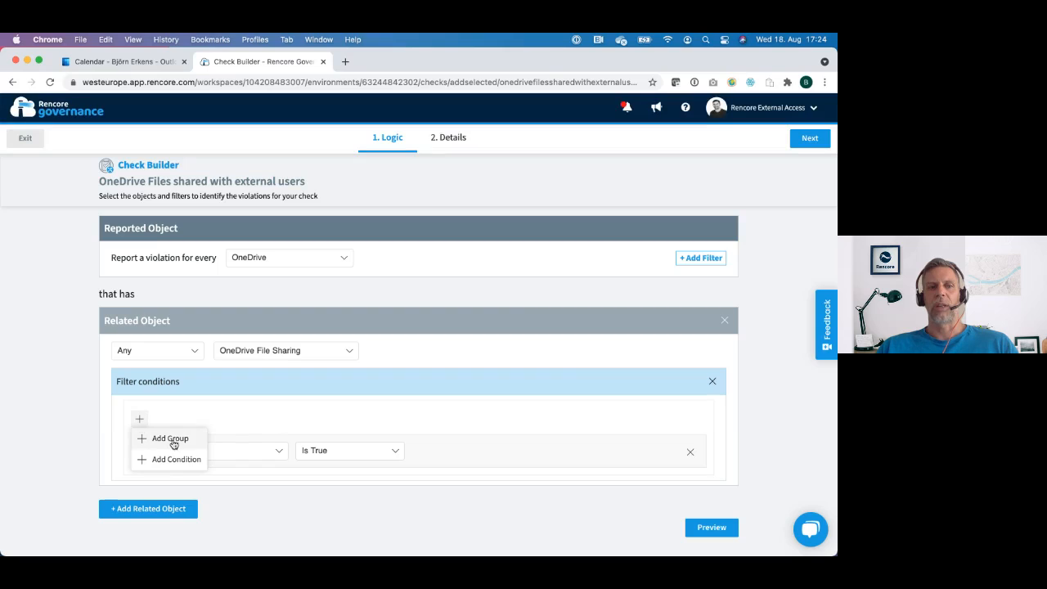
left_click(186, 460)
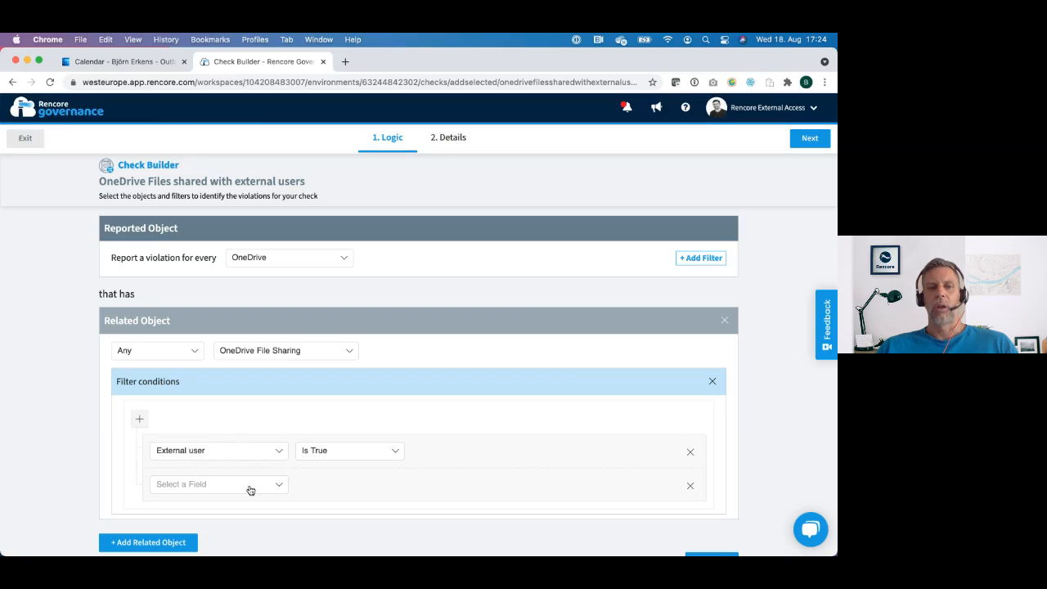
left_click(278, 485)
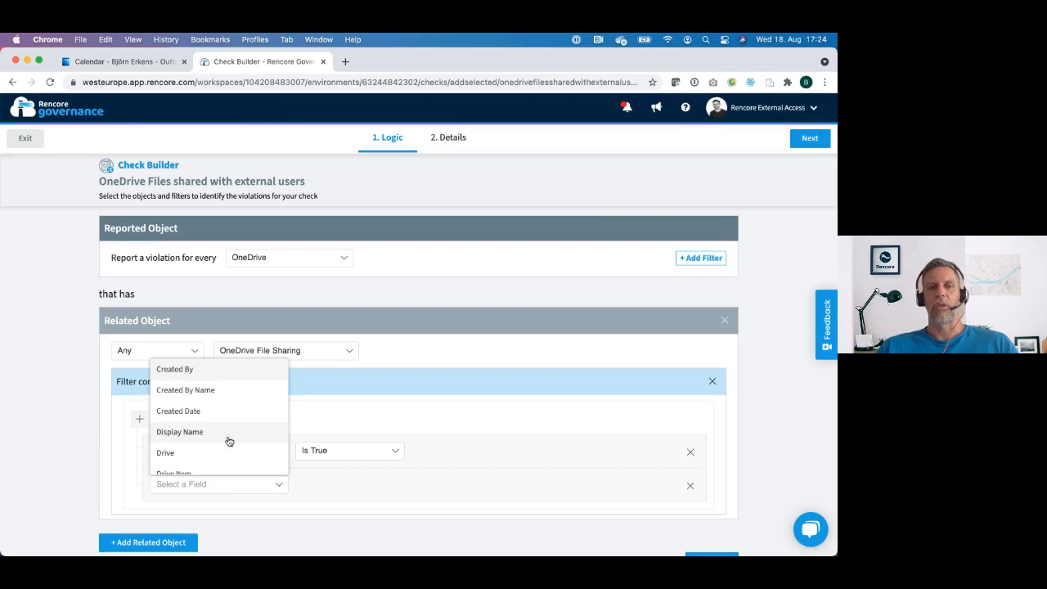
left_click(350, 488)
scroll(507, 501, "down", 1)
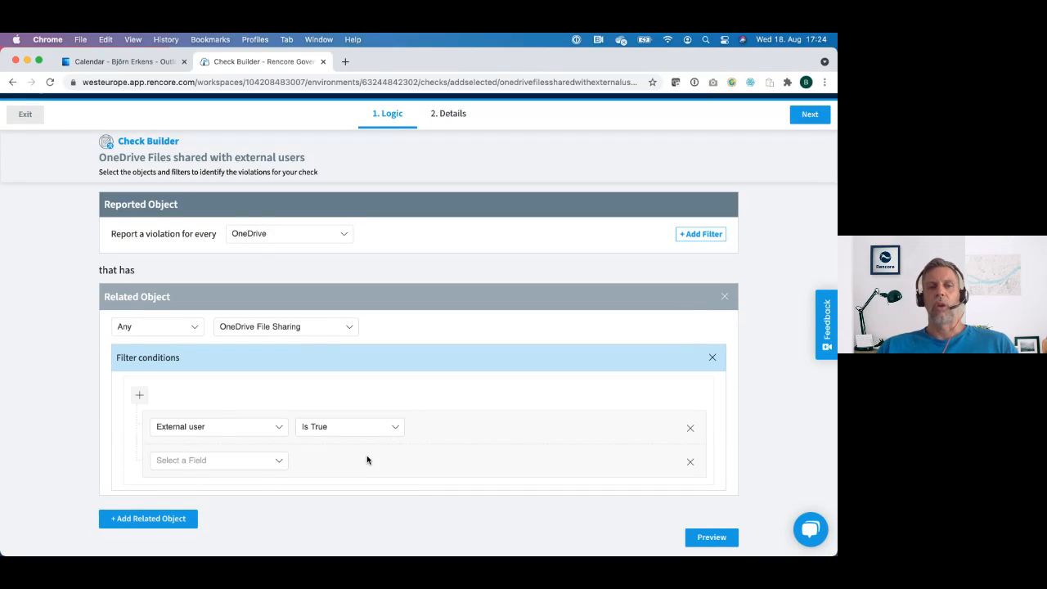
scroll(367, 459, "up", 1)
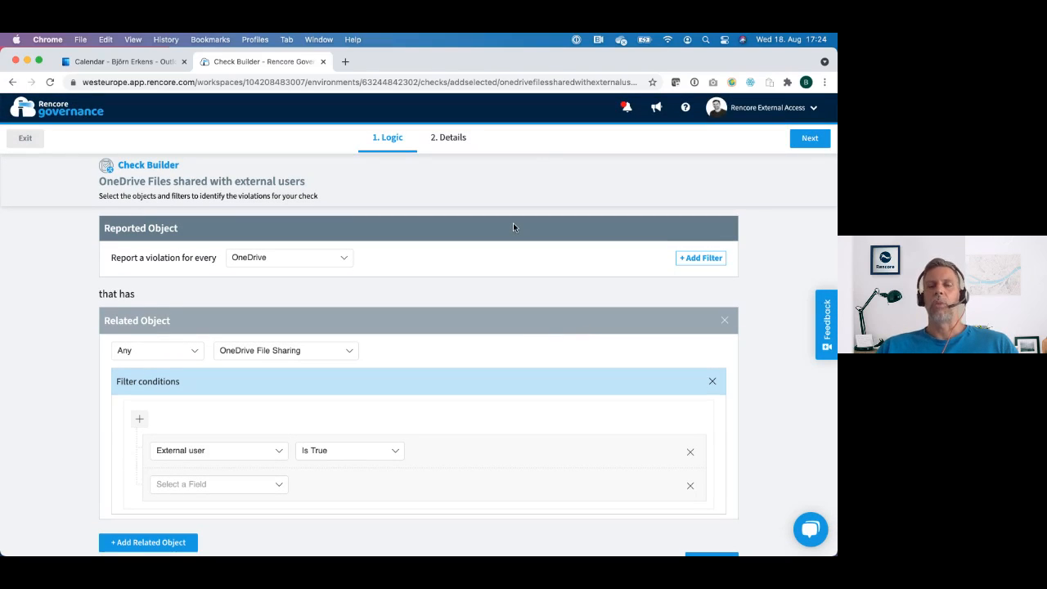
Step: Review the check's title, description, category, severity and icon details, and leave the builder without saving
left_click(810, 138)
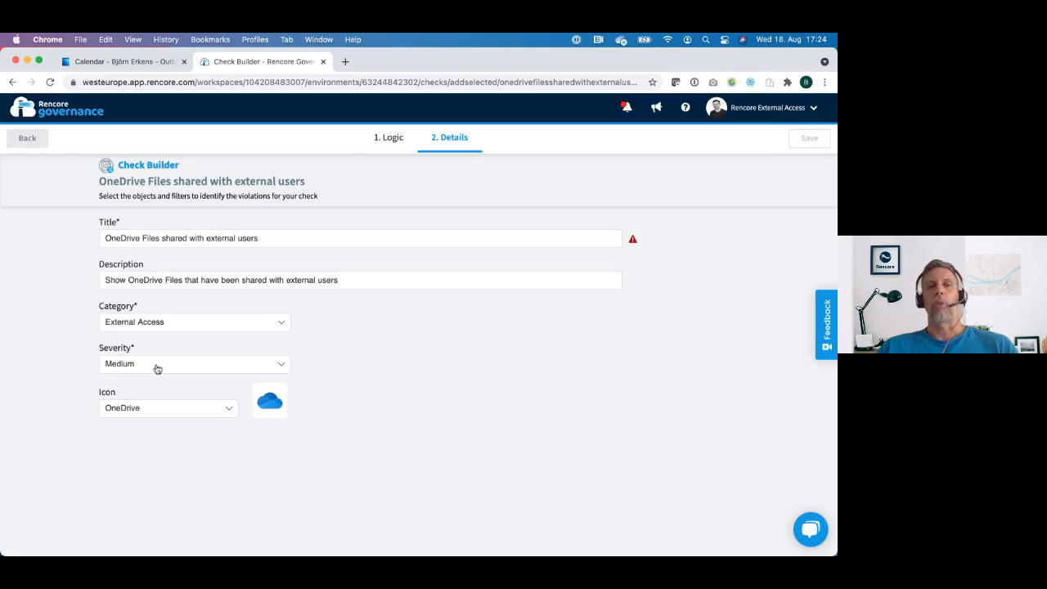
left_click(33, 144)
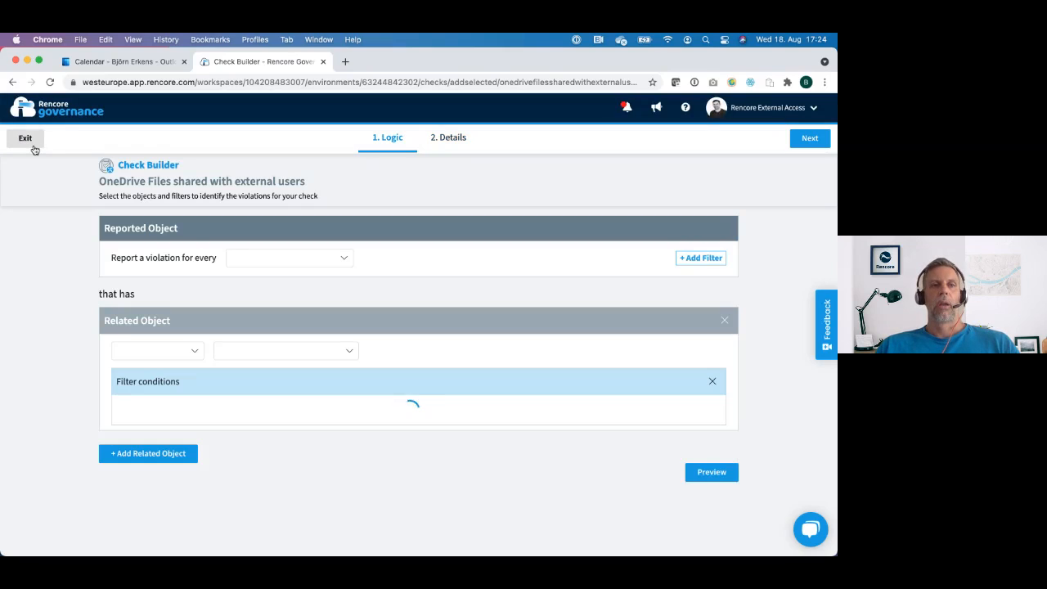
left_click(25, 139)
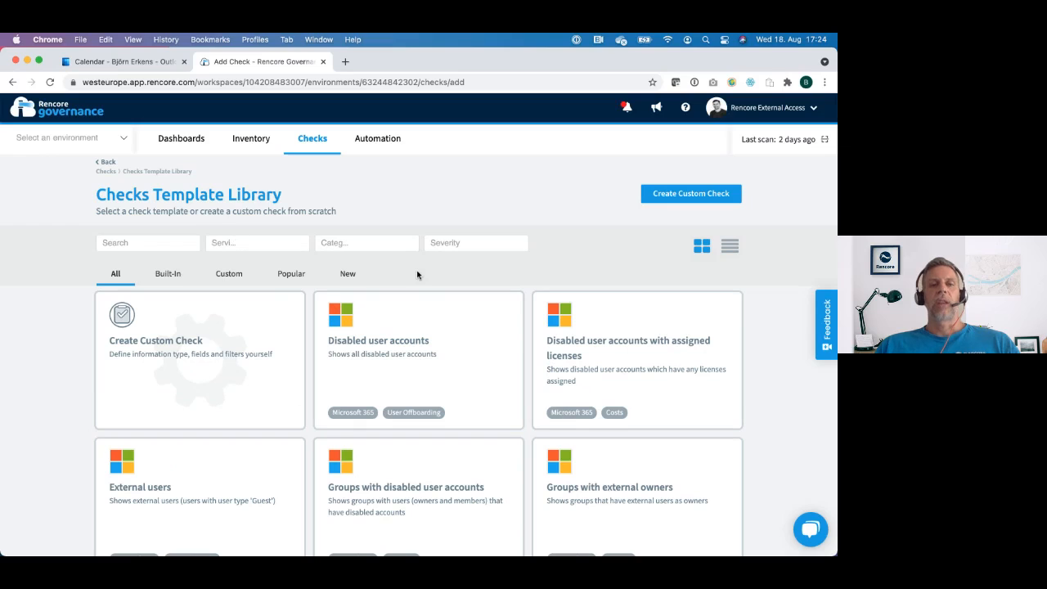
Step: Start a custom check that reports a violation for every Team, and leave the builder without saving it
scroll(417, 274, "down", 4)
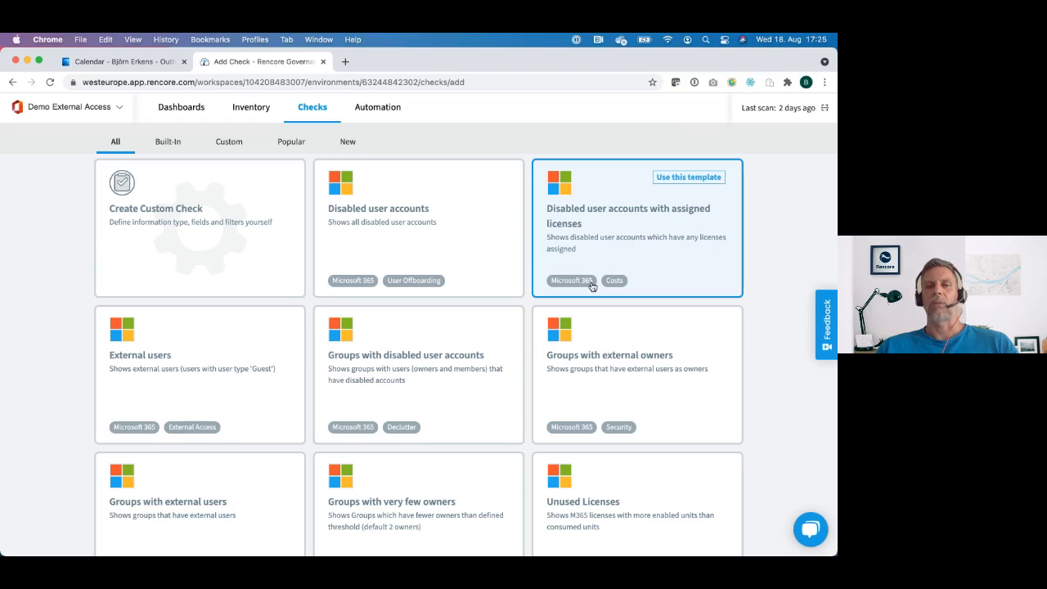
scroll(591, 284, "up", 4)
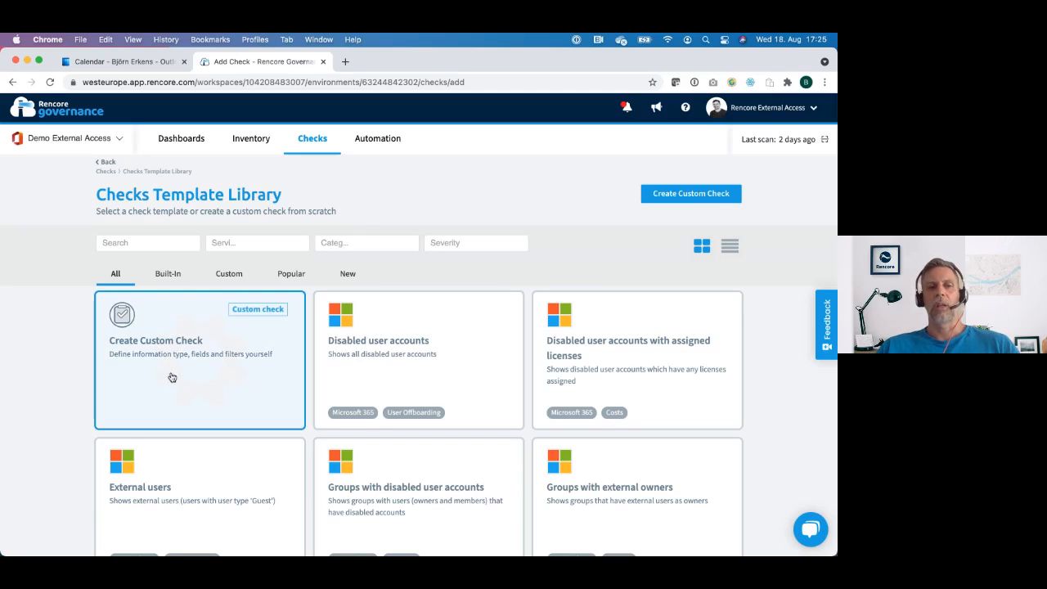
left_click(206, 377)
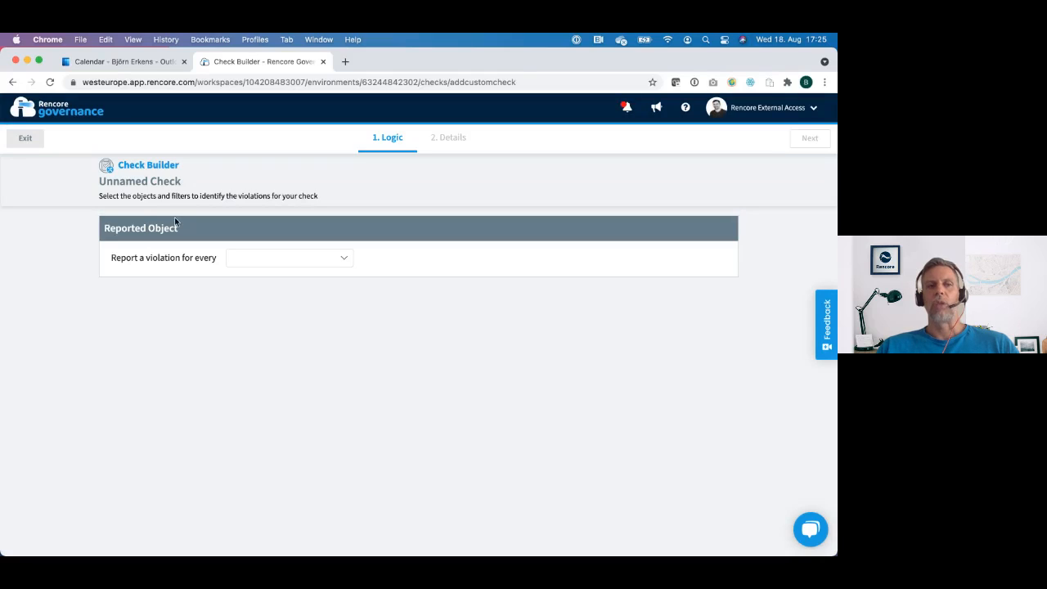
left_click(350, 260)
scroll(296, 351, "down", 3)
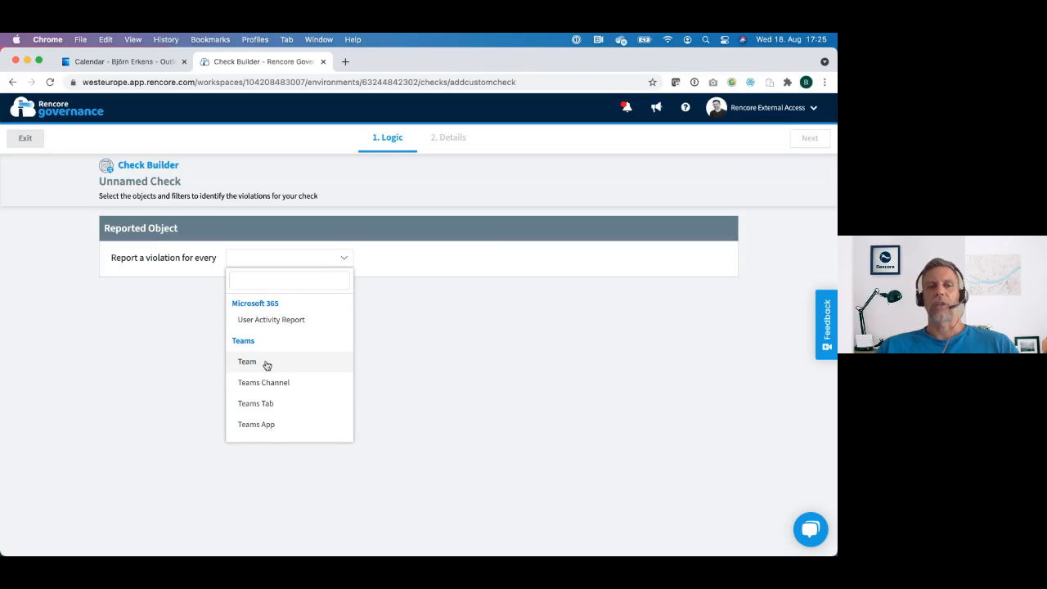
left_click(266, 362)
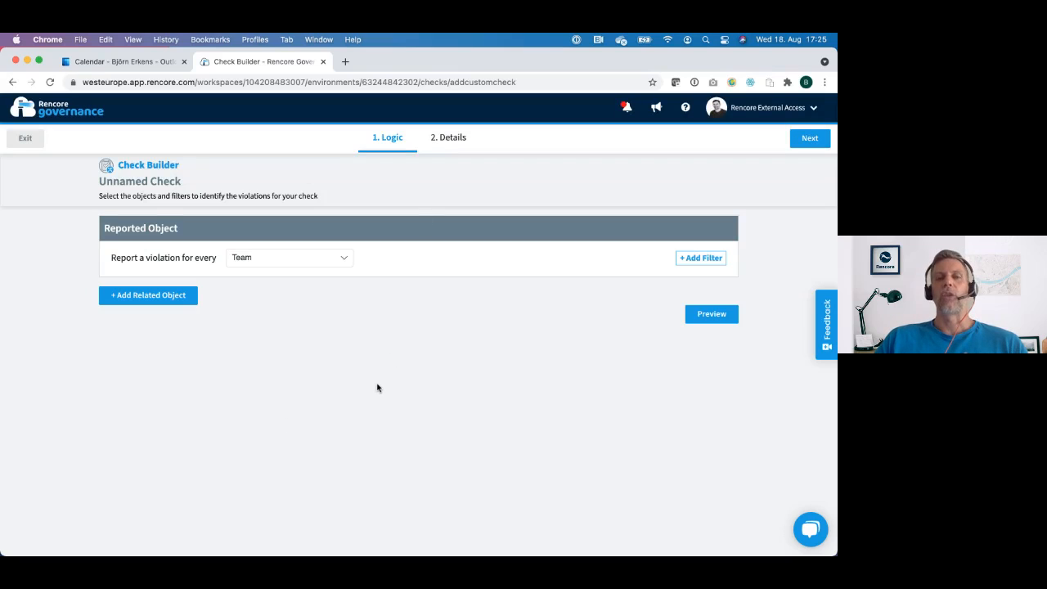
left_click(25, 139)
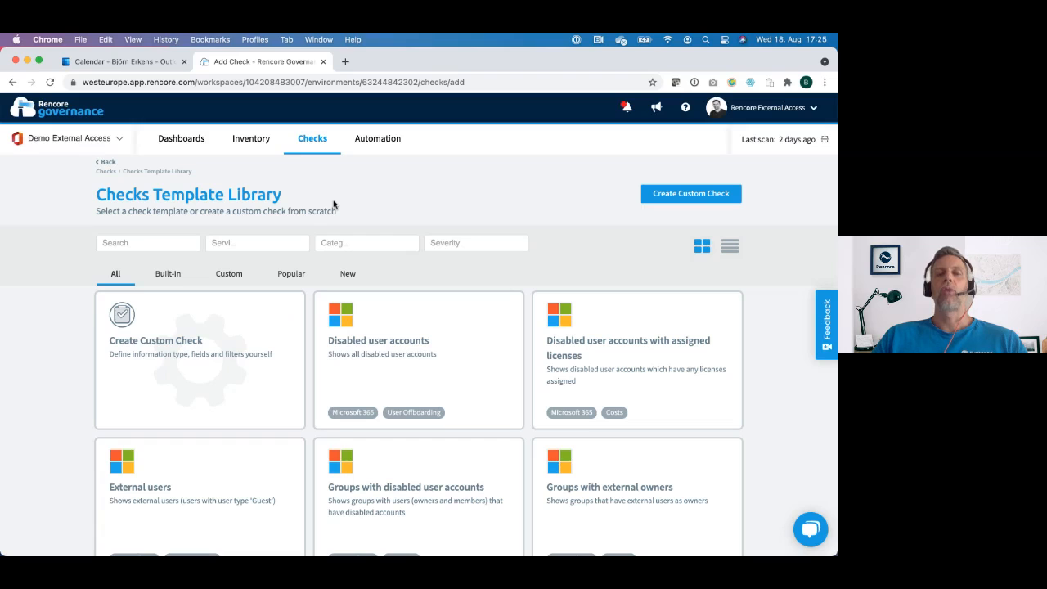
Step: Return to the checks overview and examine the listed checks with their severity, violations, services and categories
left_click(313, 141)
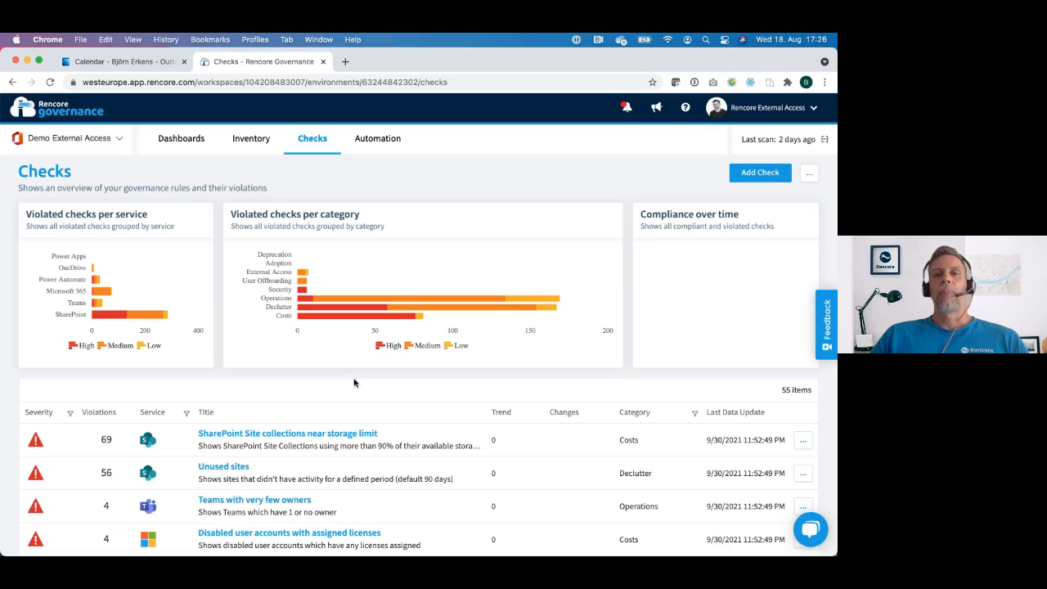
scroll(354, 383, "down", 5)
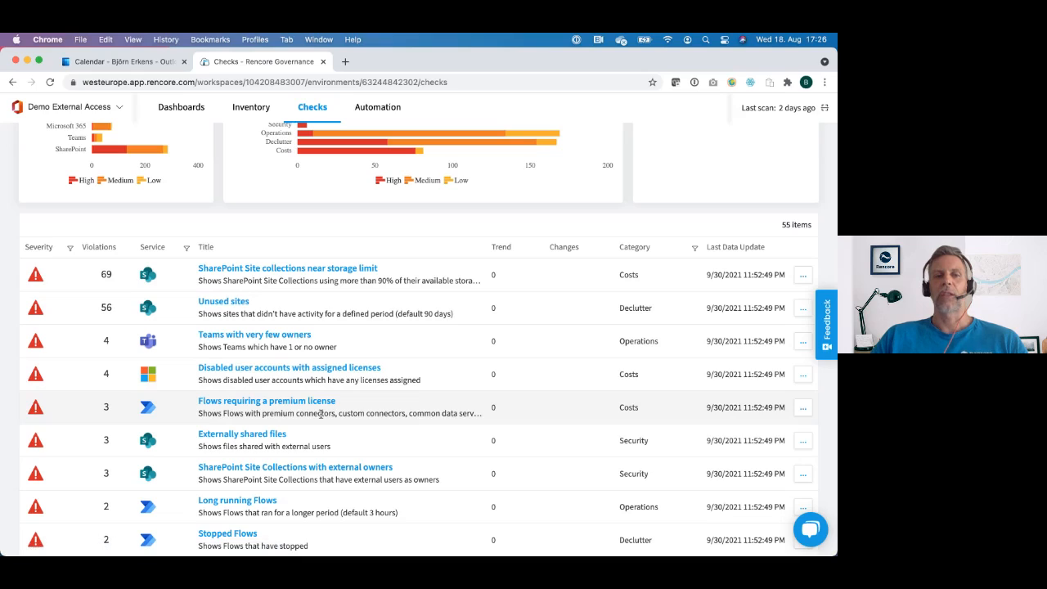
scroll(320, 415, "down", 5)
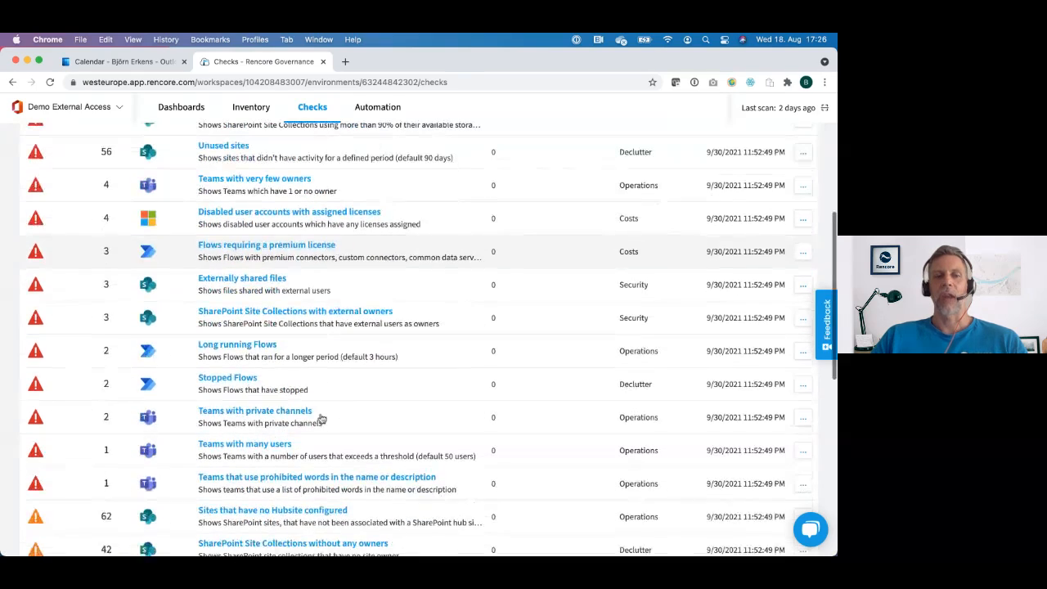
scroll(320, 419, "down", 4)
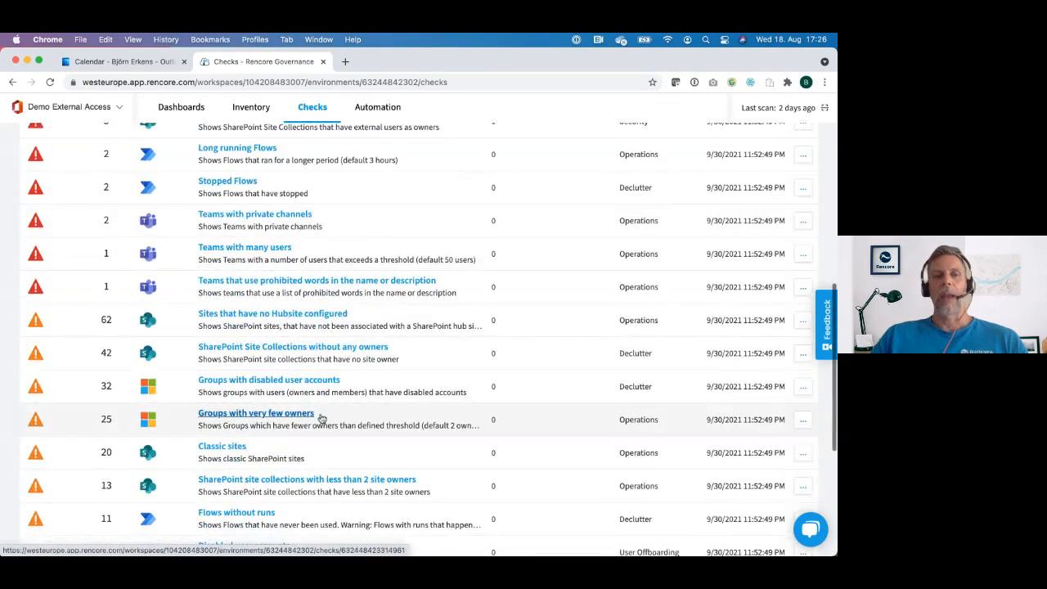
scroll(320, 419, "up", 10)
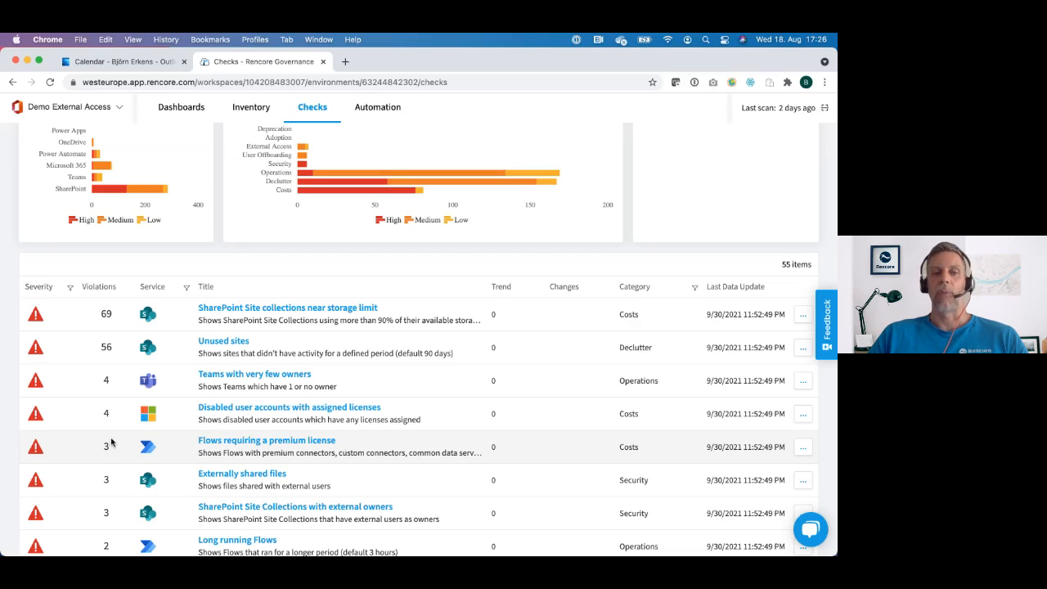
scroll(112, 442, "down", 5)
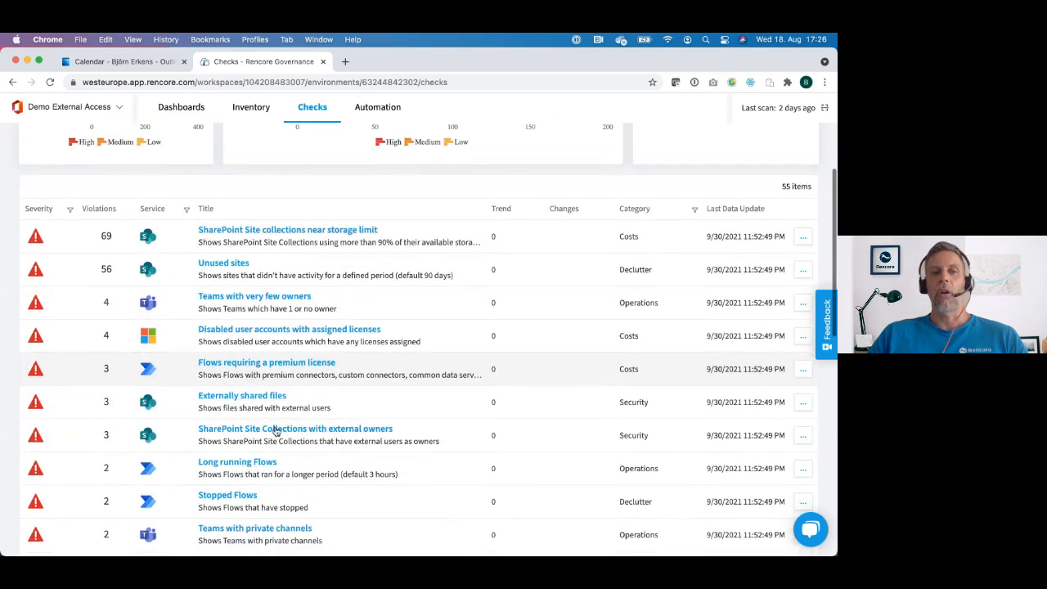
scroll(276, 431, "down", 6)
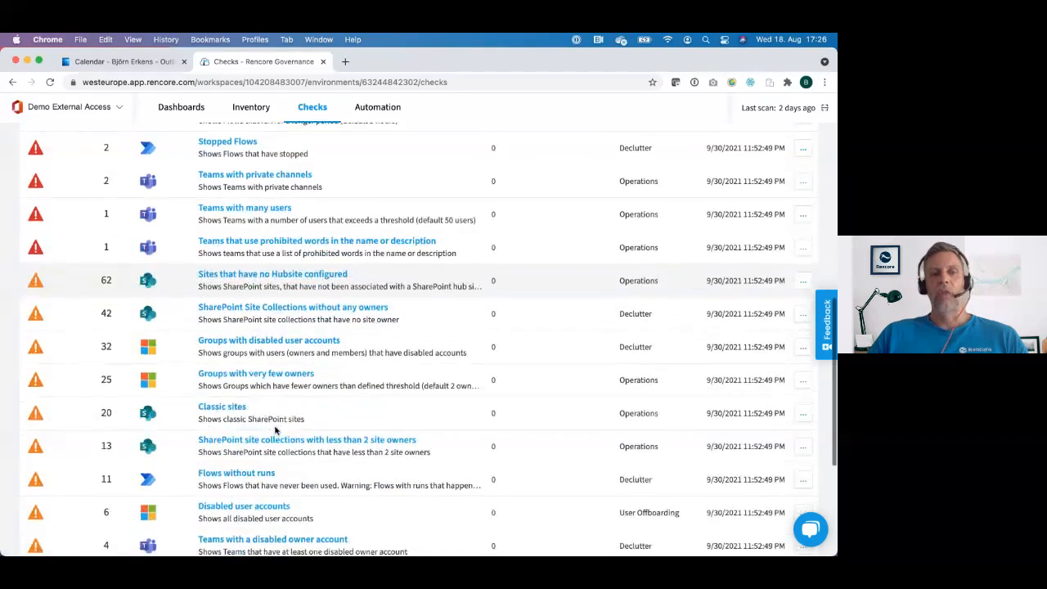
scroll(276, 431, "down", 1)
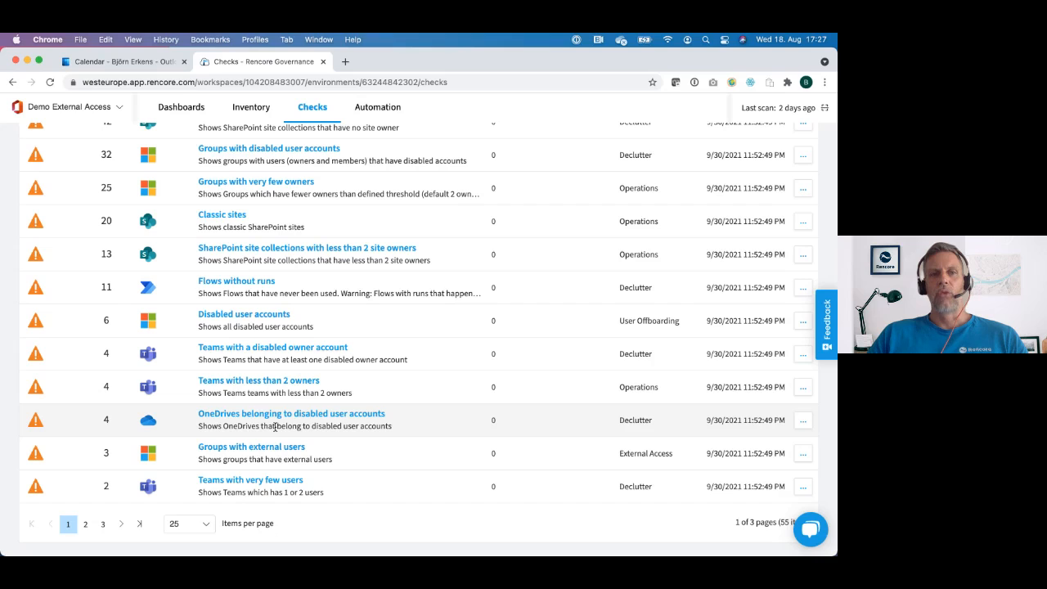
scroll(276, 427, "up", 7)
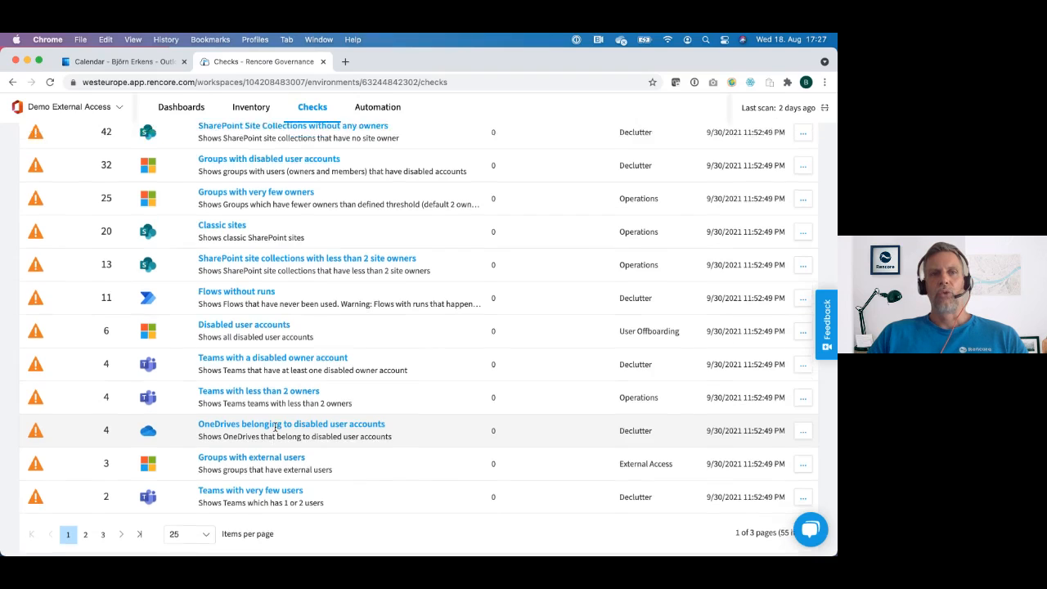
scroll(276, 431, "up", 5)
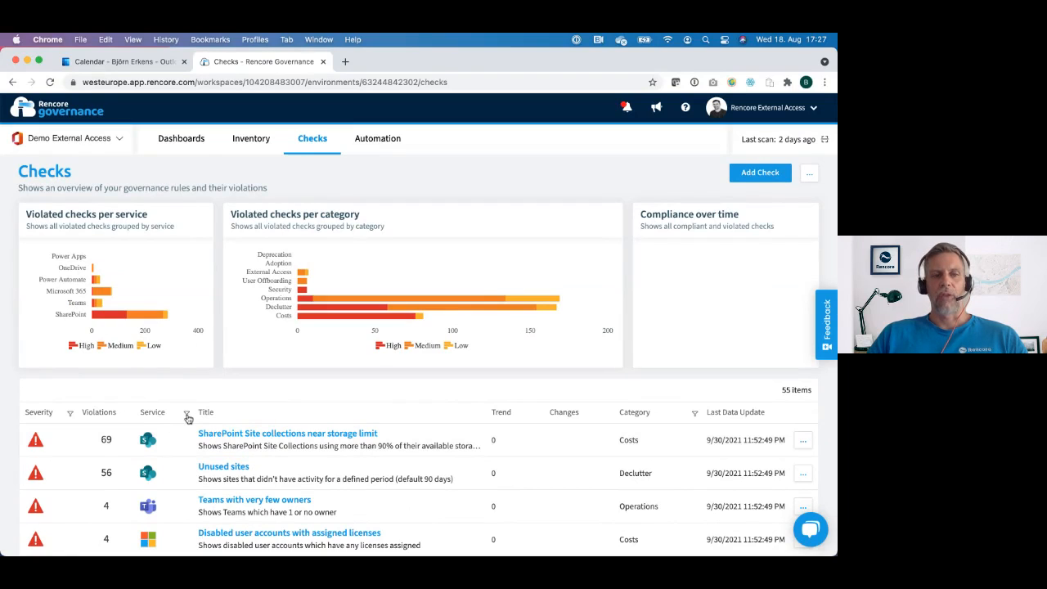
Step: Sort the checks by service and open the OneDrive Files shared with external users check
left_click(162, 417)
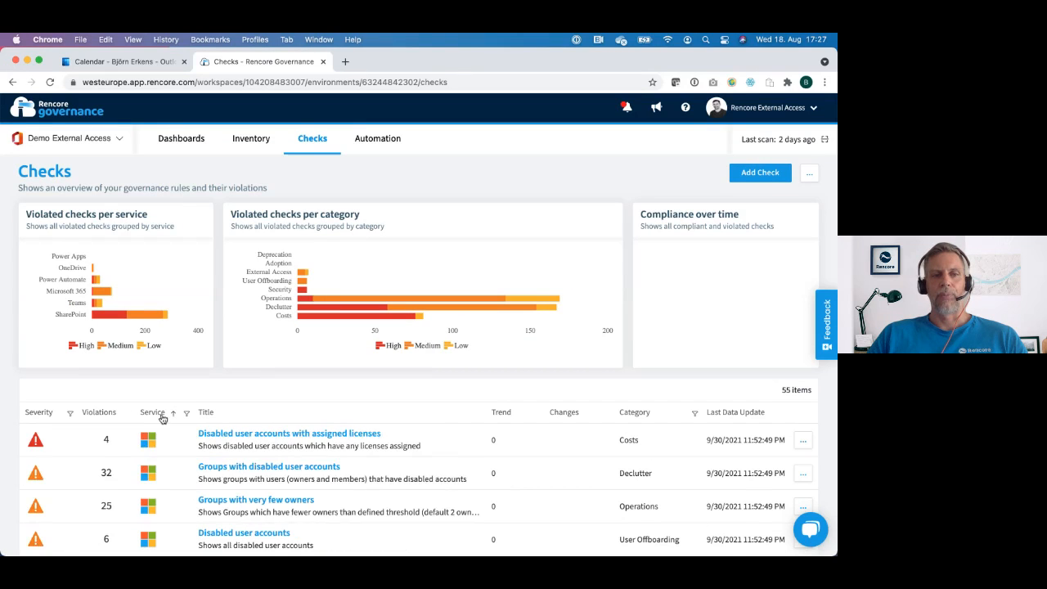
scroll(234, 462, "down", 5)
scroll(234, 468, "down", 3)
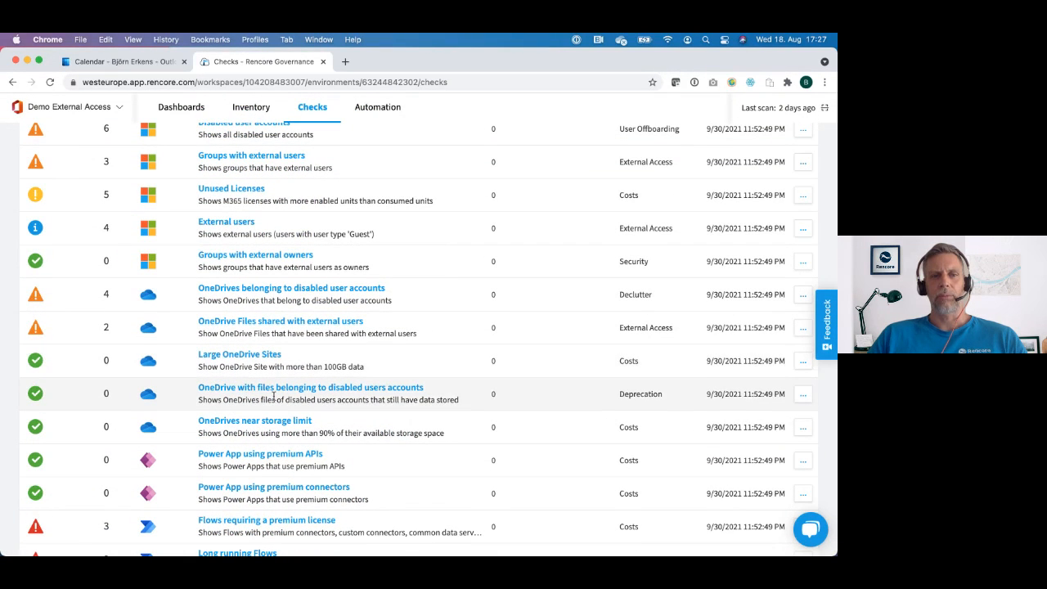
scroll(273, 395, "down", 3)
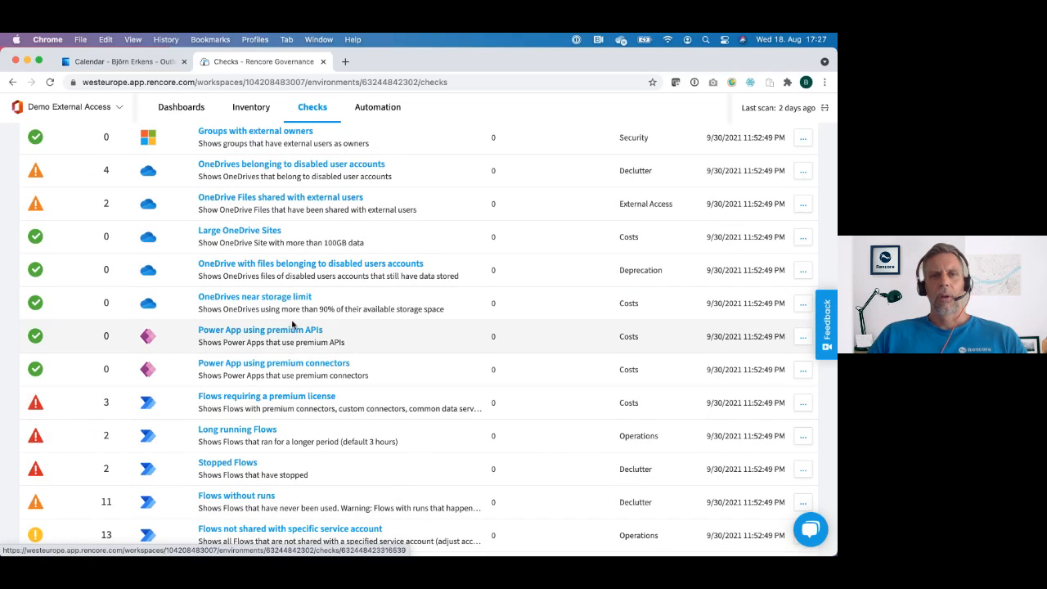
scroll(292, 325, "up", 2)
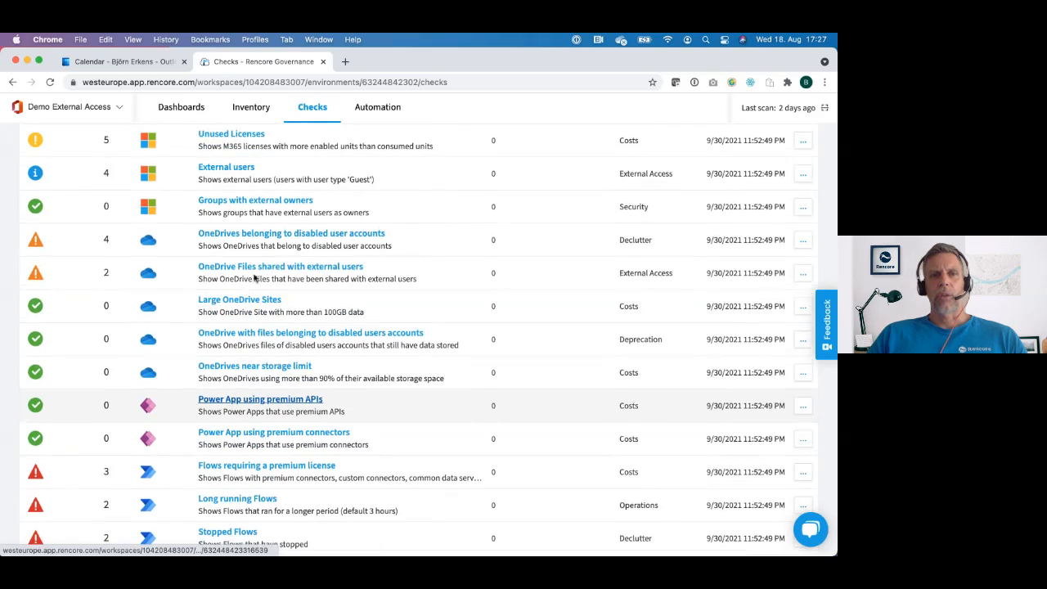
scroll(329, 323, "up", 4)
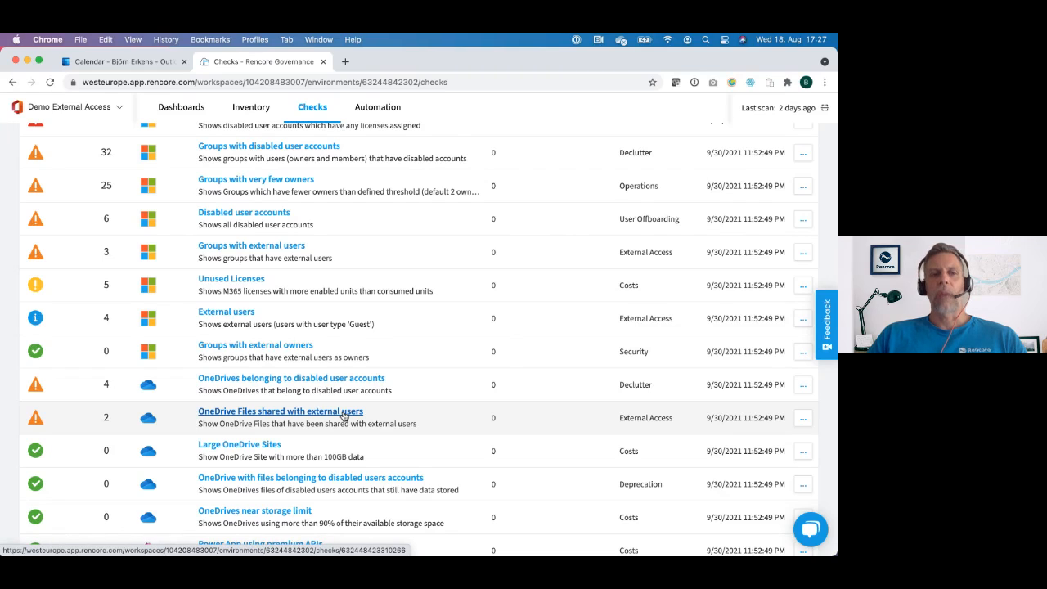
left_click(287, 411)
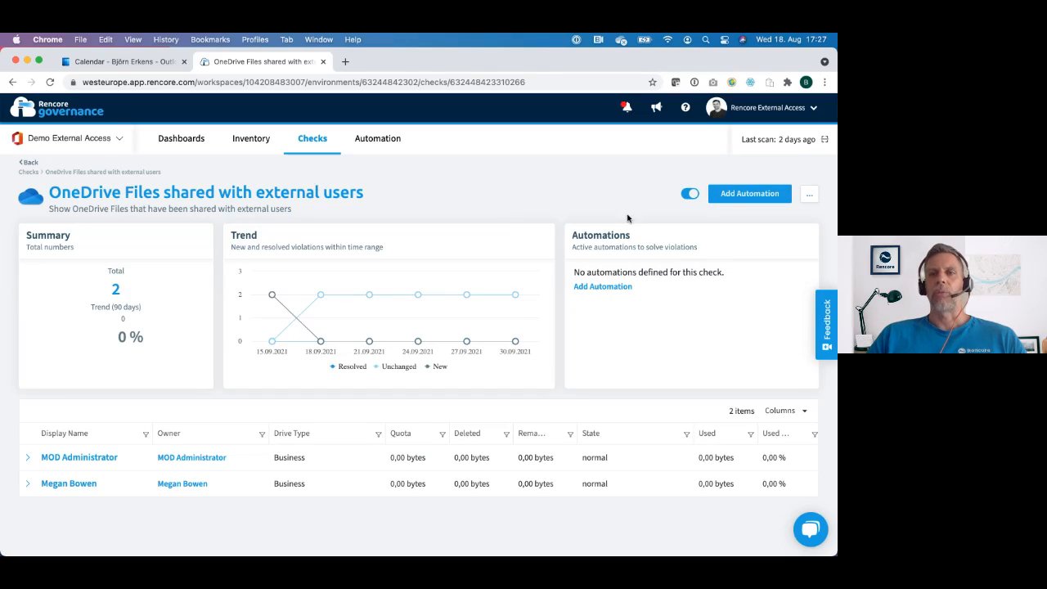
Step: Start an automation for violations of this check, examine the available actions by type, and leave the builder without adding one
left_click(750, 198)
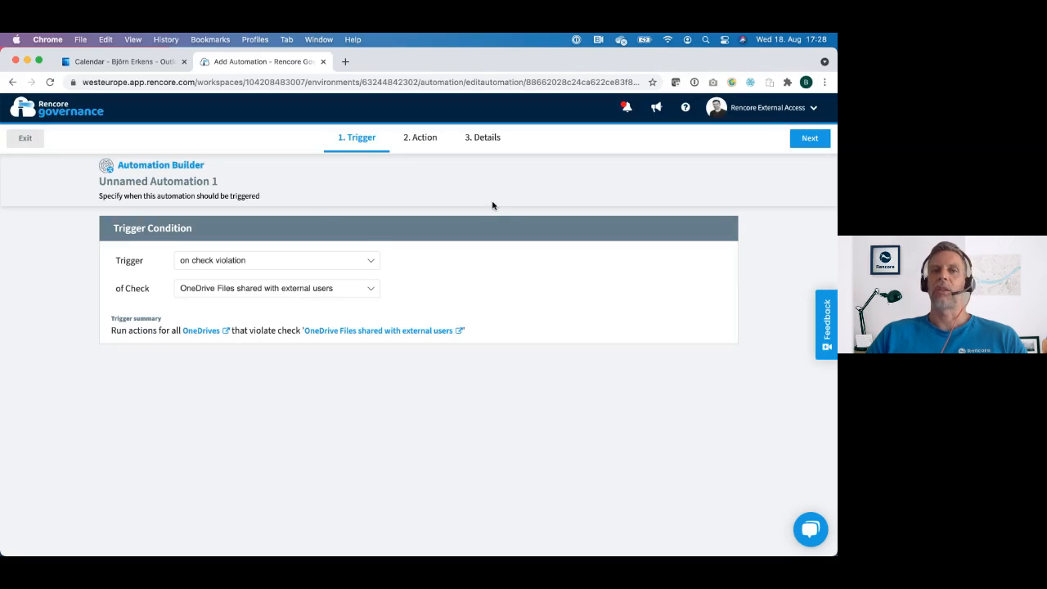
left_click(813, 141)
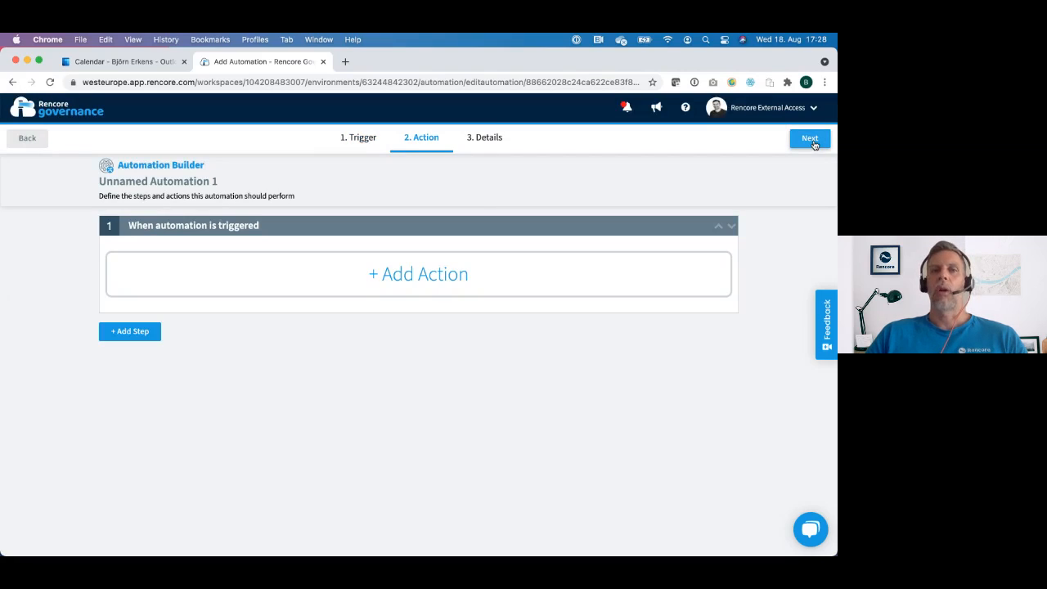
left_click(431, 284)
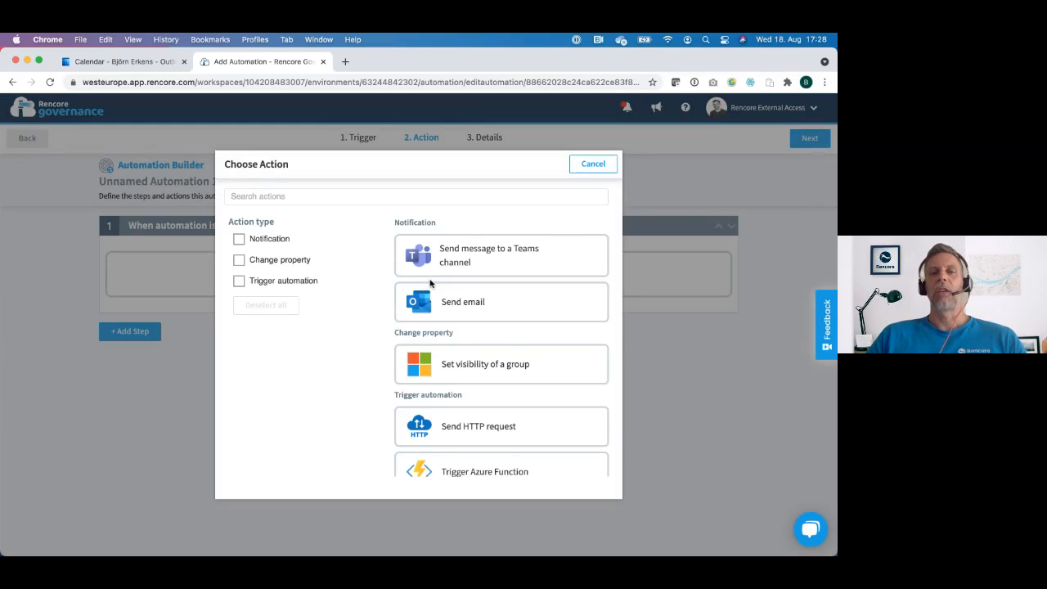
scroll(429, 282, "down", 1)
scroll(429, 283, "up", 1)
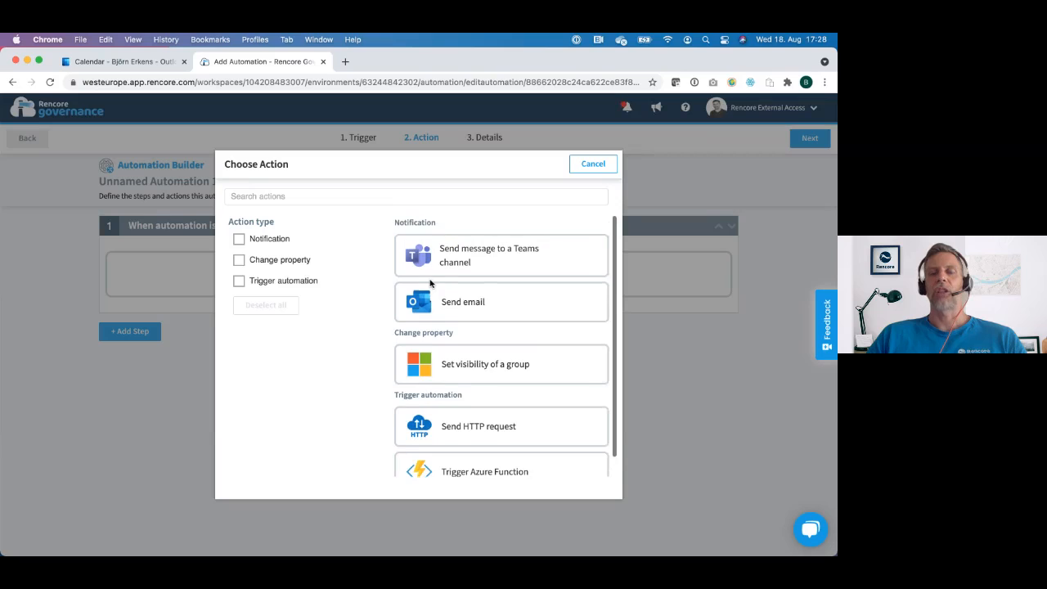
scroll(429, 283, "down", 1)
scroll(430, 283, "up", 1)
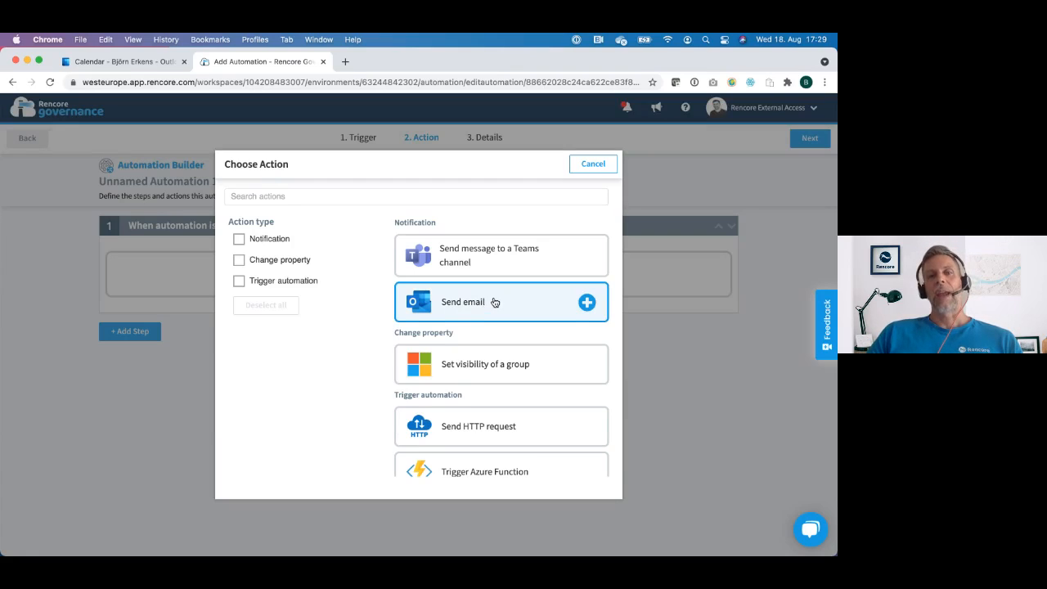
scroll(494, 302, "down", 1)
scroll(494, 301, "up", 1)
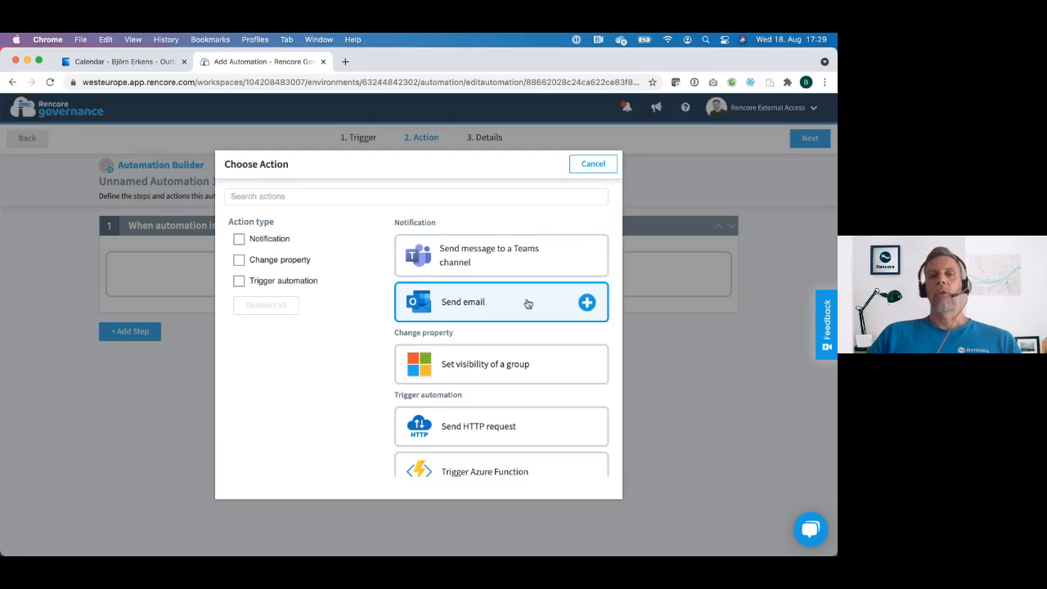
scroll(526, 303, "down", 1)
scroll(528, 303, "up", 1)
left_click(593, 165)
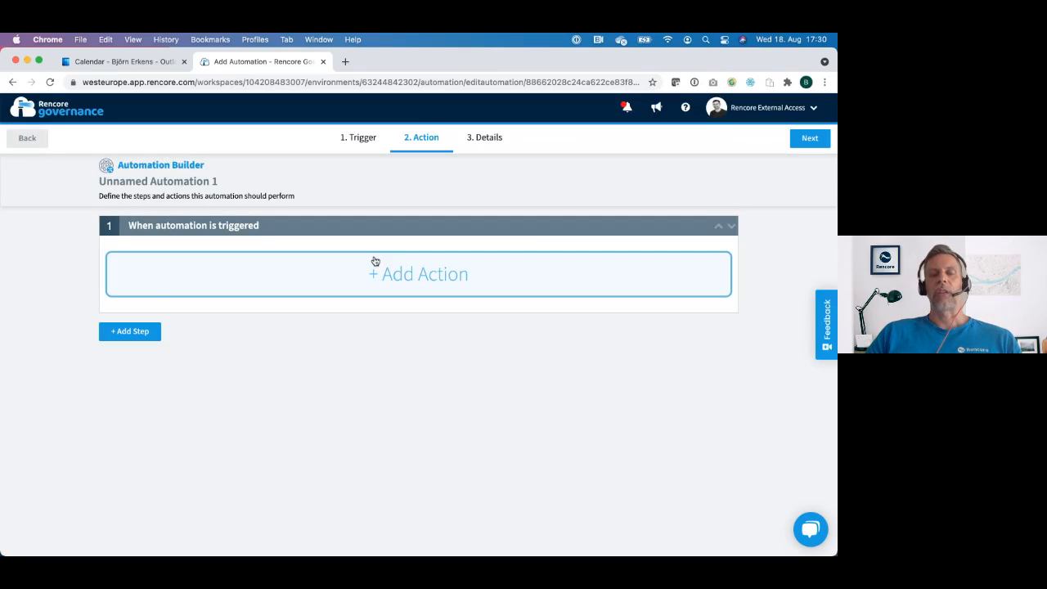
left_click(28, 142)
left_click(27, 140)
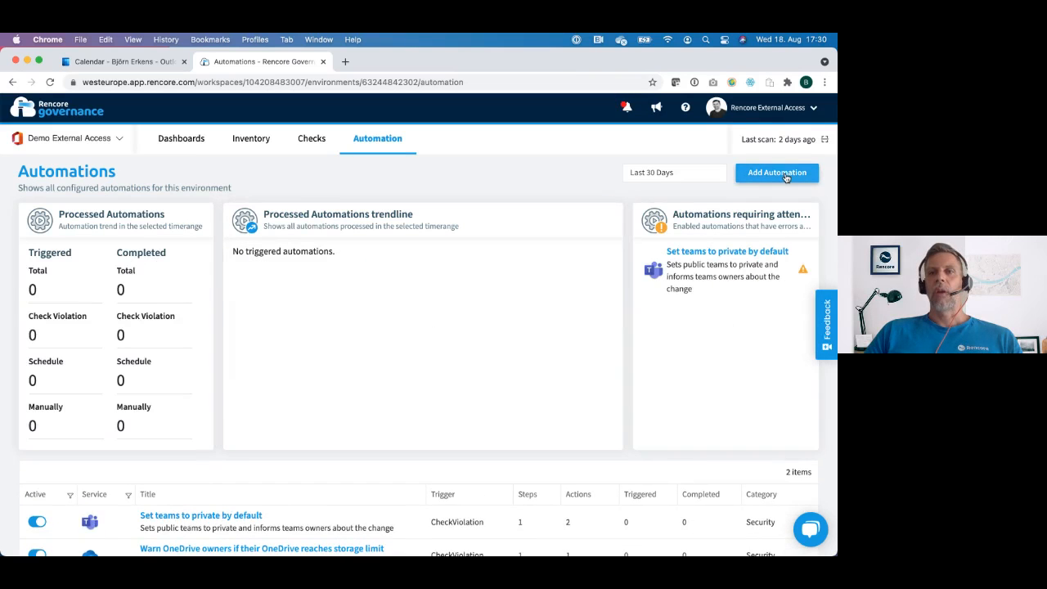
Step: Start an automation from the "Remind OneDrive Owners of externally shared files" template and review its monthly trigger schedule
left_click(785, 175)
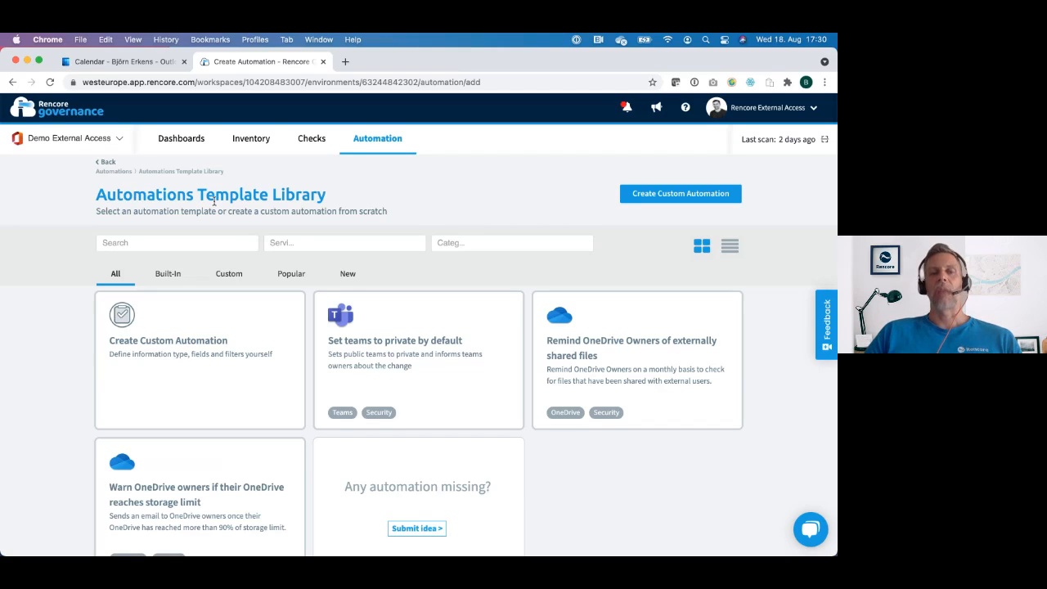
scroll(214, 201, "down", 1)
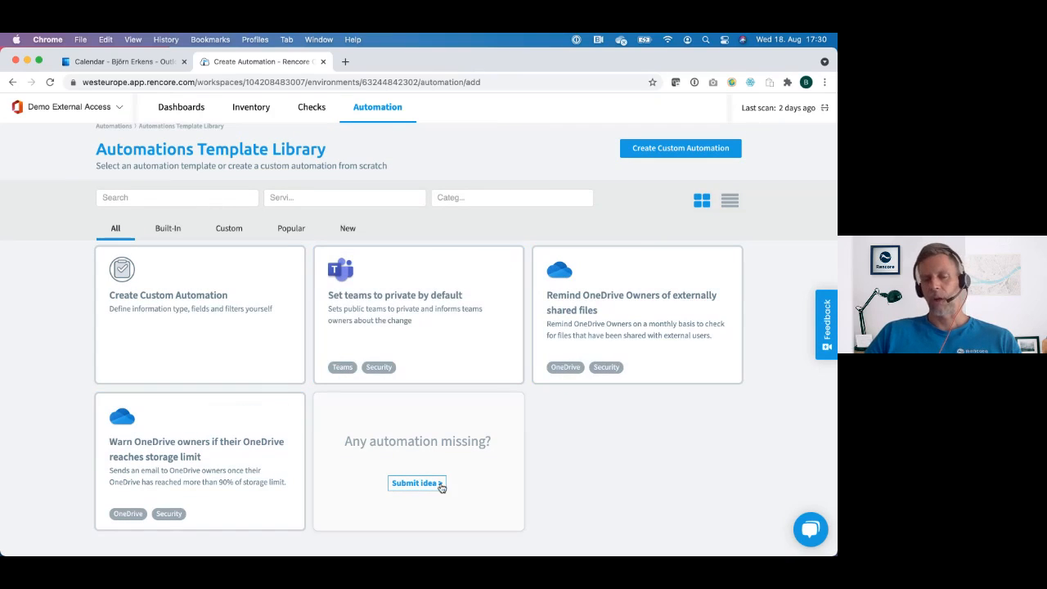
scroll(580, 473, "up", 1)
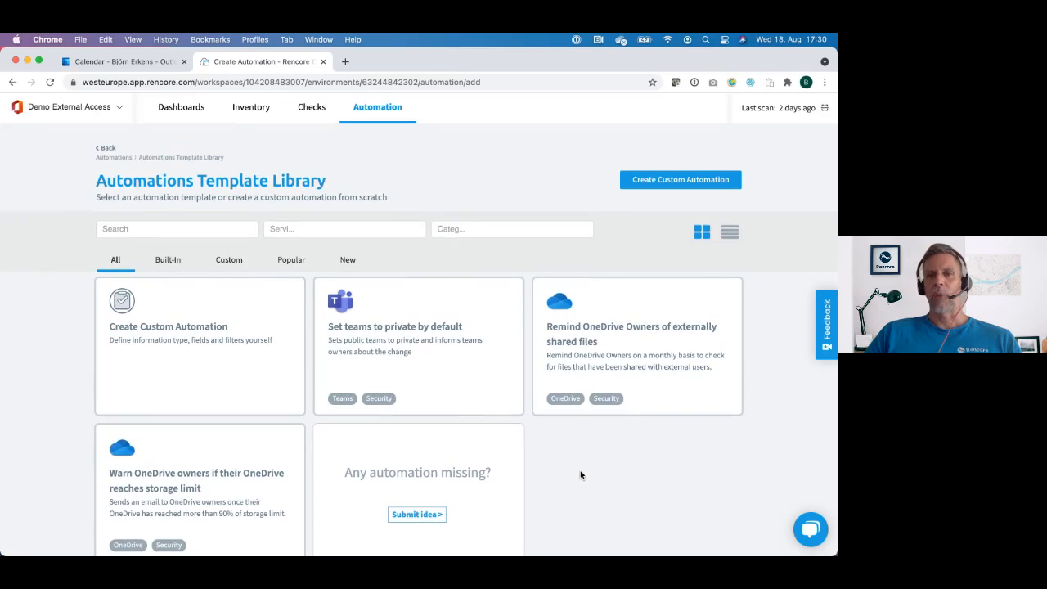
left_click(630, 366)
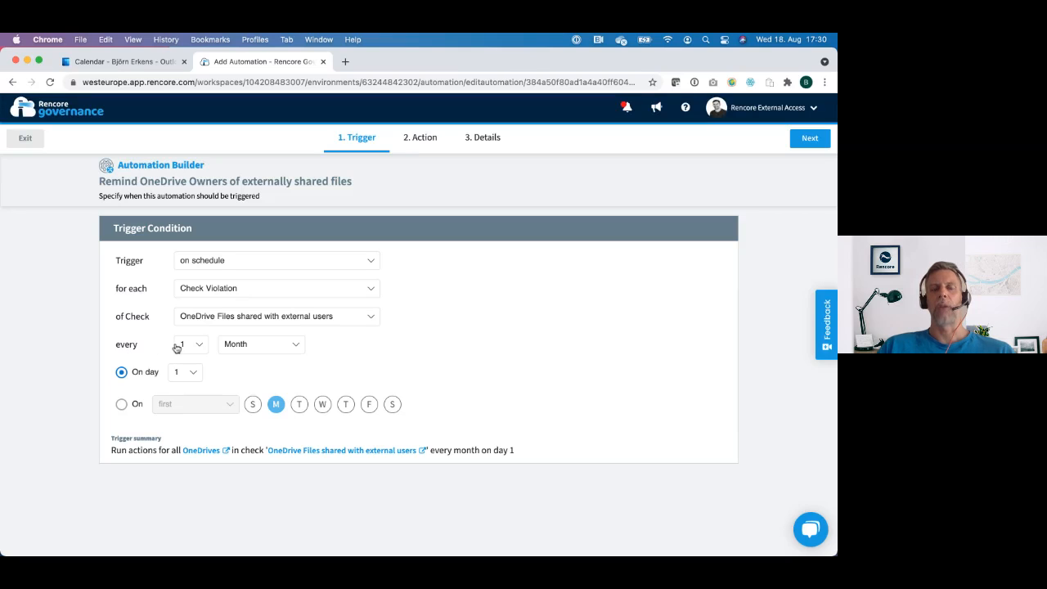
left_click(300, 352)
left_click(356, 356)
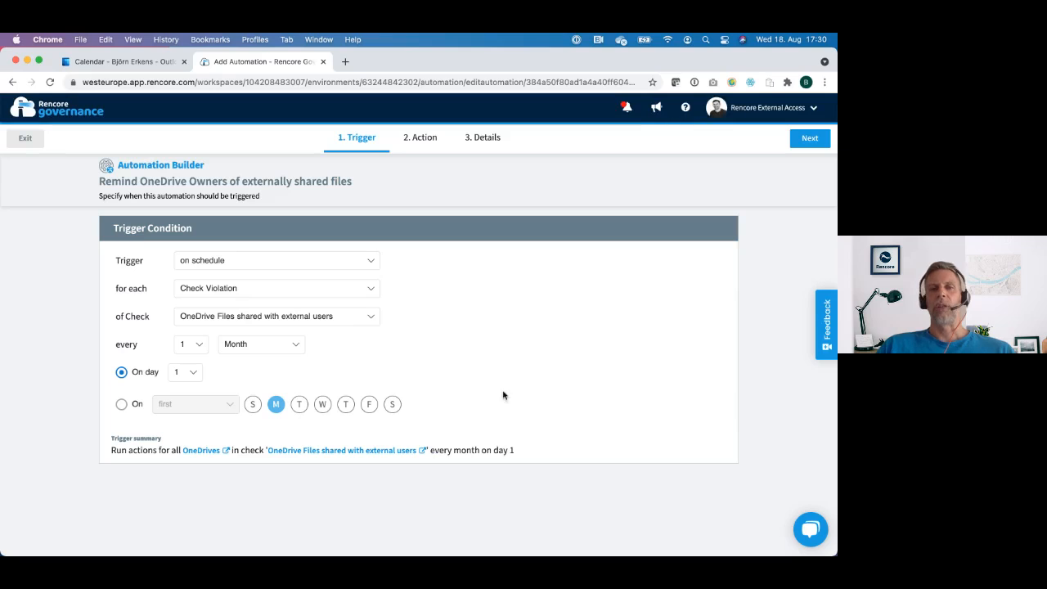
Step: Proceed to the automation's actions and examine the Send email action's target, recipient, subject, body and branding option
left_click(809, 139)
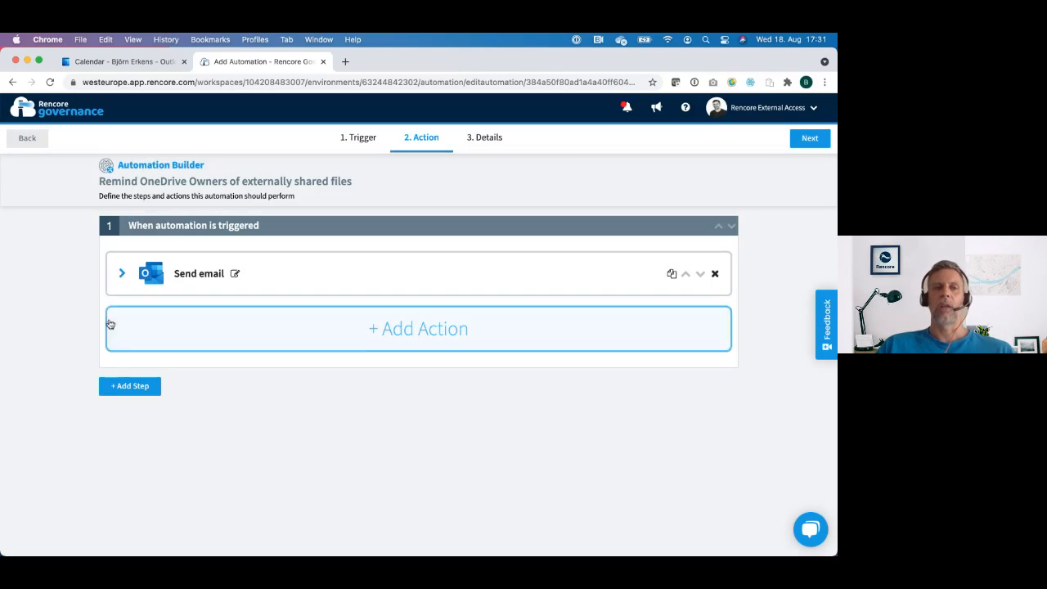
left_click(122, 275)
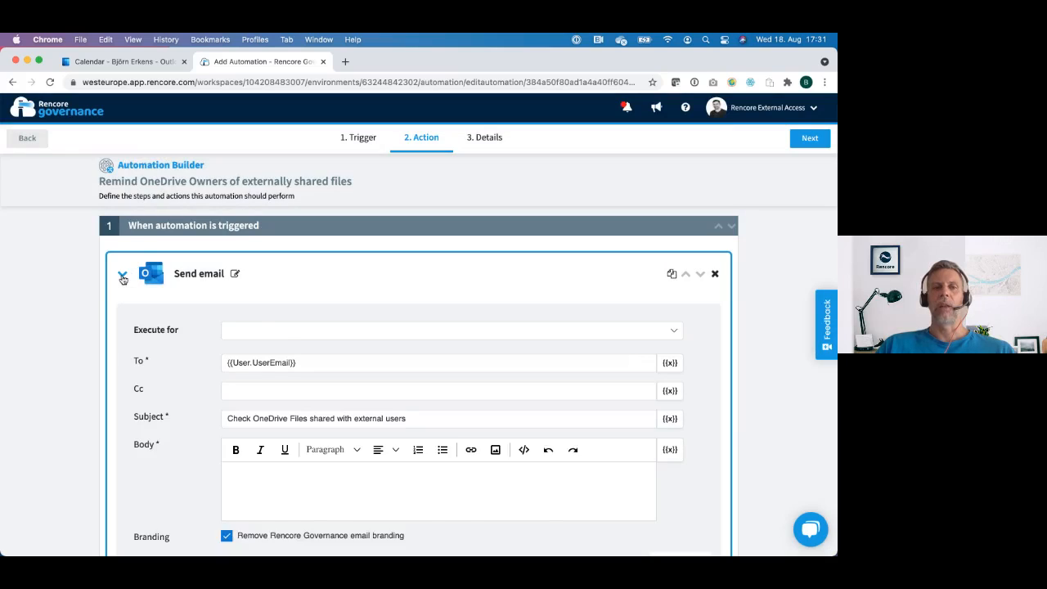
scroll(171, 434, "down", 1)
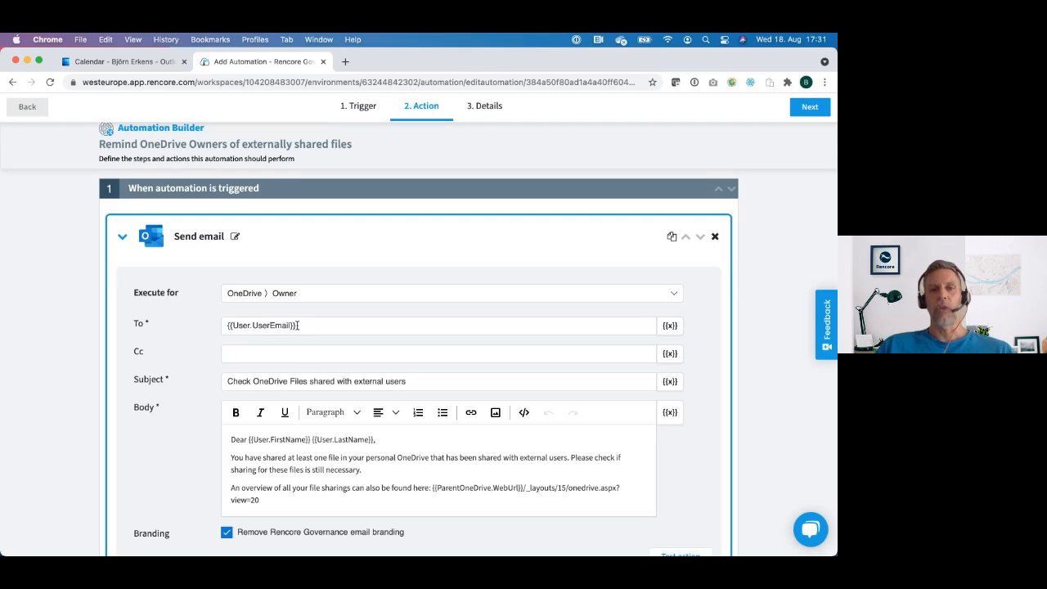
scroll(246, 327, "down", 2)
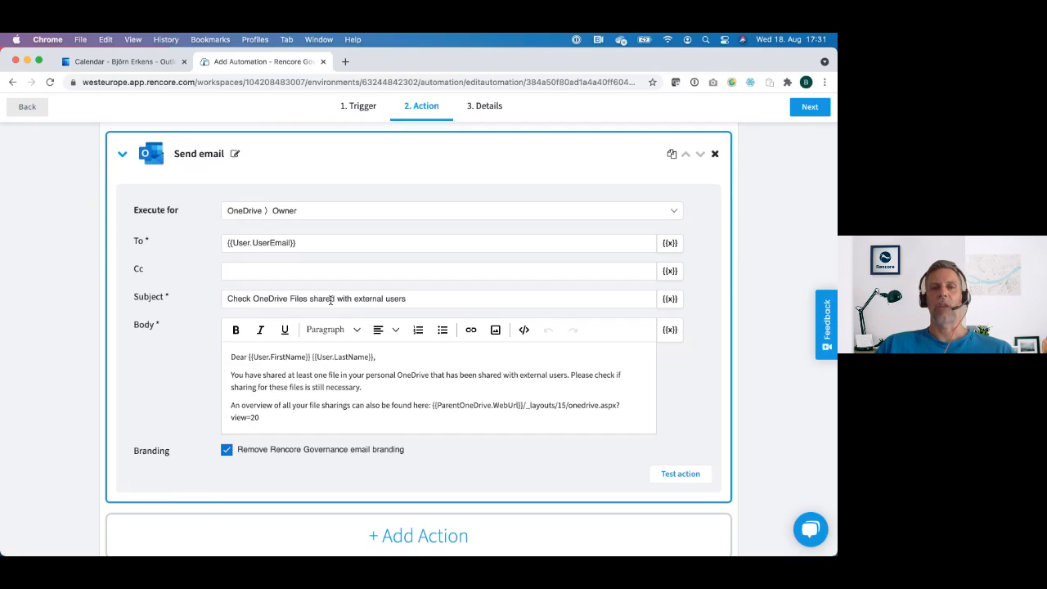
scroll(395, 301, "down", 1)
scroll(395, 301, "down", 2)
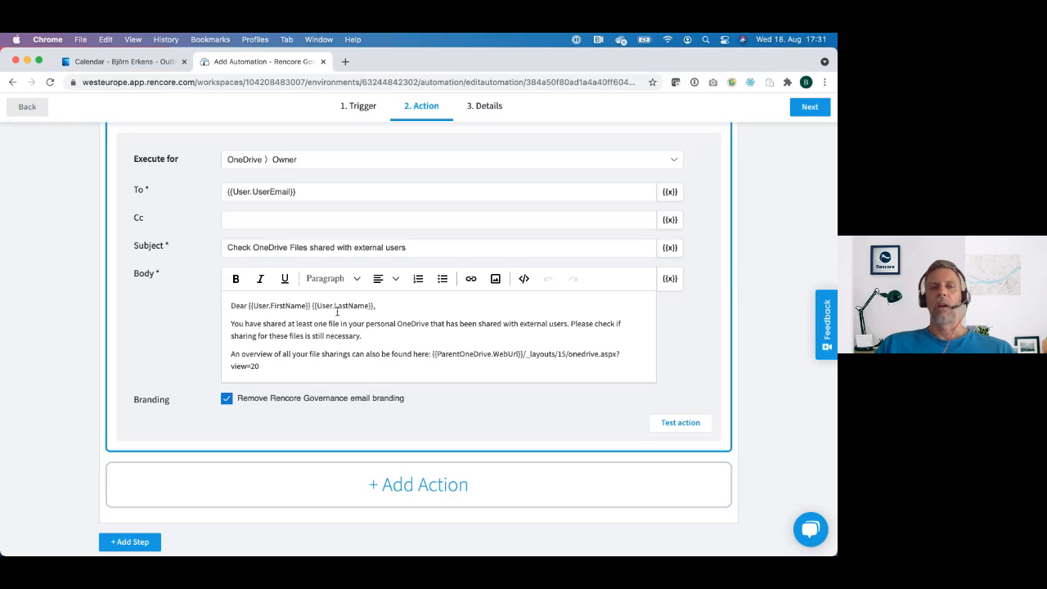
scroll(337, 311, "up", 5)
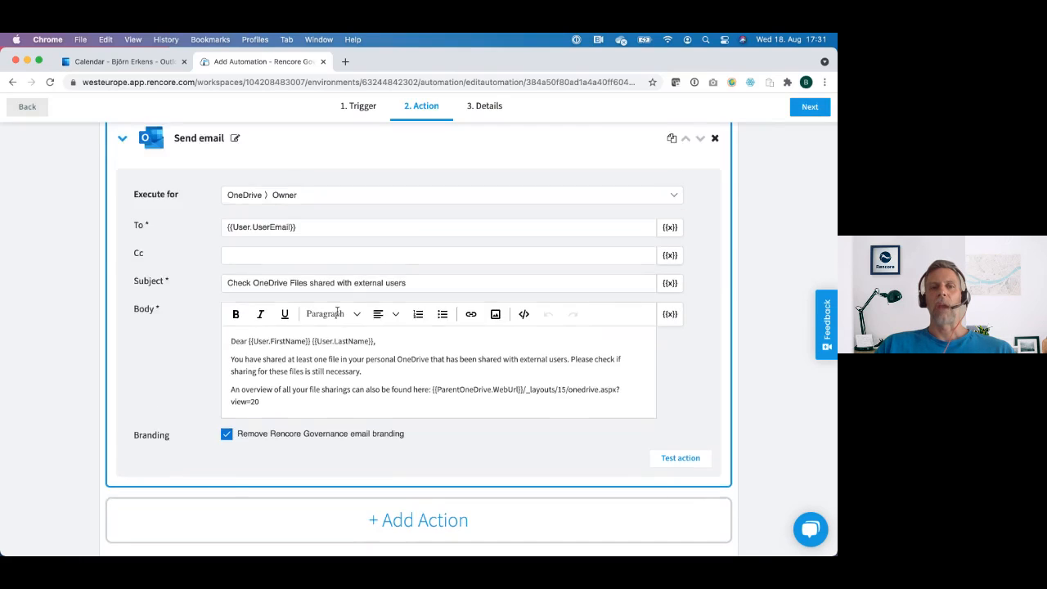
scroll(337, 311, "up", 2)
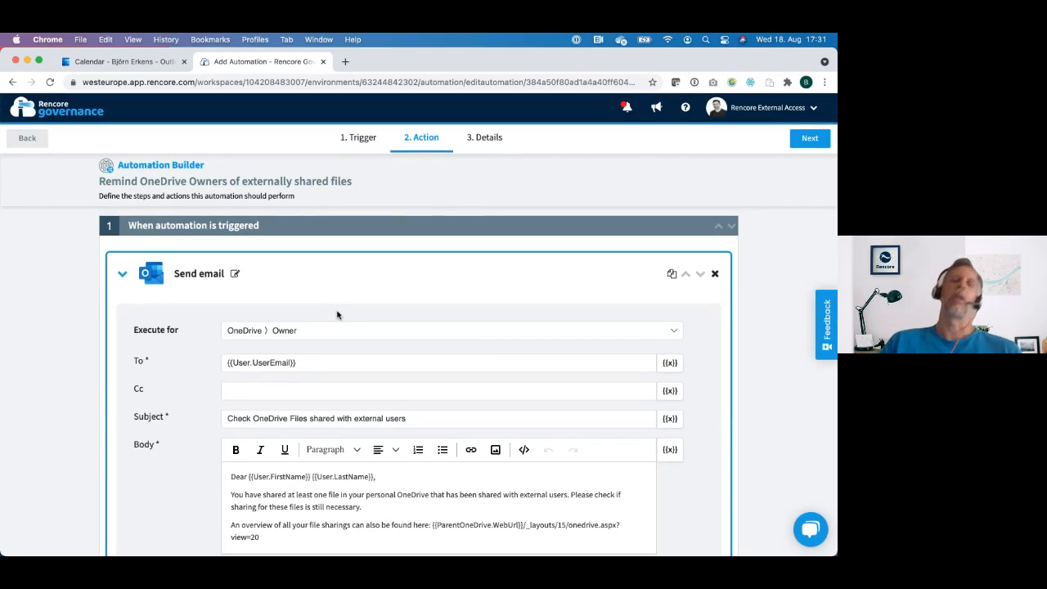
scroll(337, 315, "down", 3)
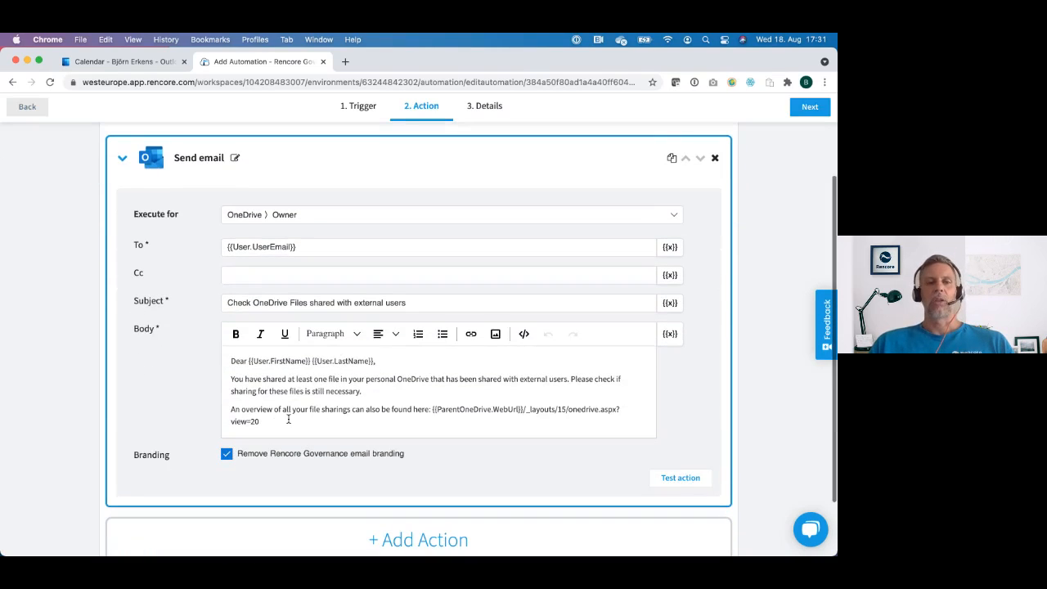
Step: Try a small text edit at "is still necessary" in the email body, restore the wording, and review the Send email settings
double_click(307, 391)
key("BackSpace")
key("BackSpace")
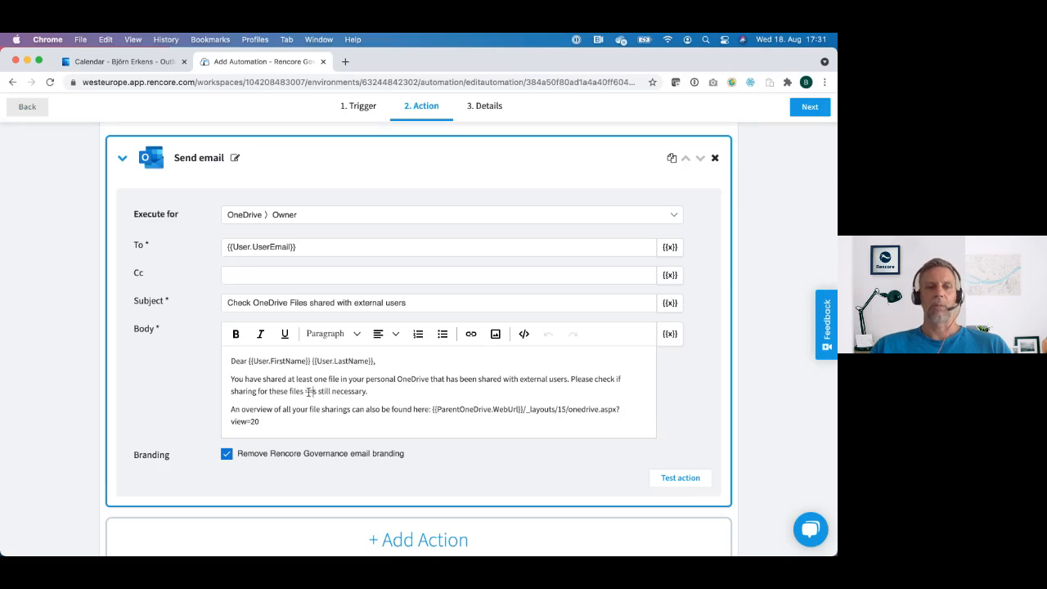
type("is")
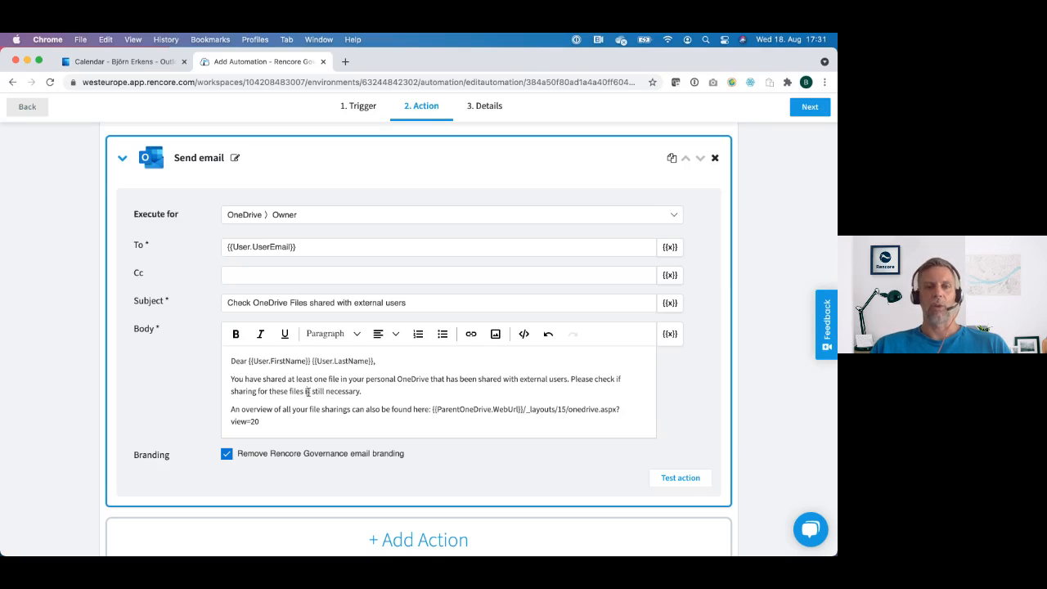
scroll(308, 392, "down", 2)
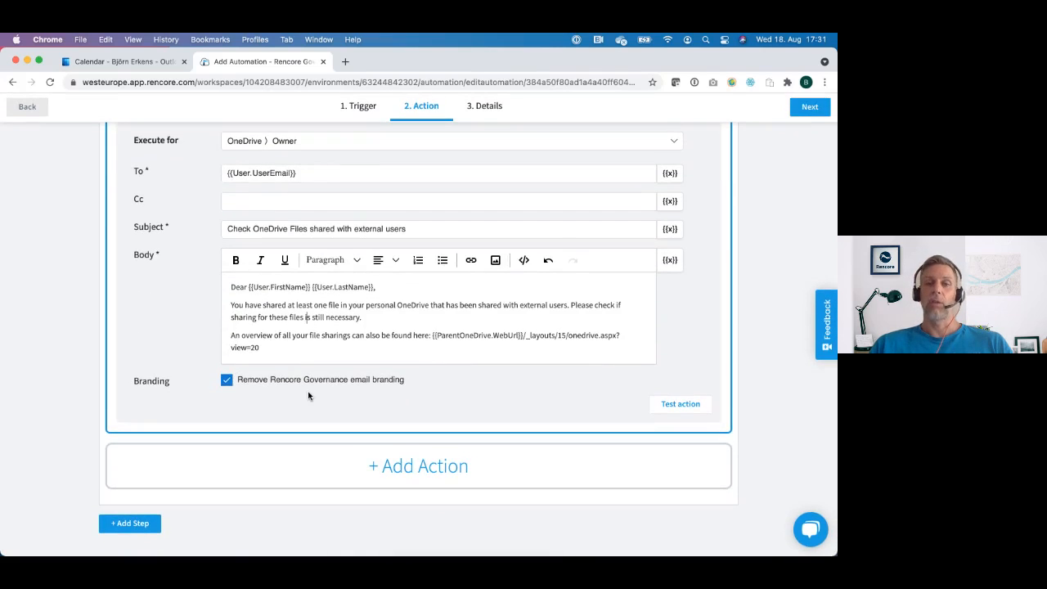
scroll(308, 394, "up", 5)
scroll(308, 392, "down", 5)
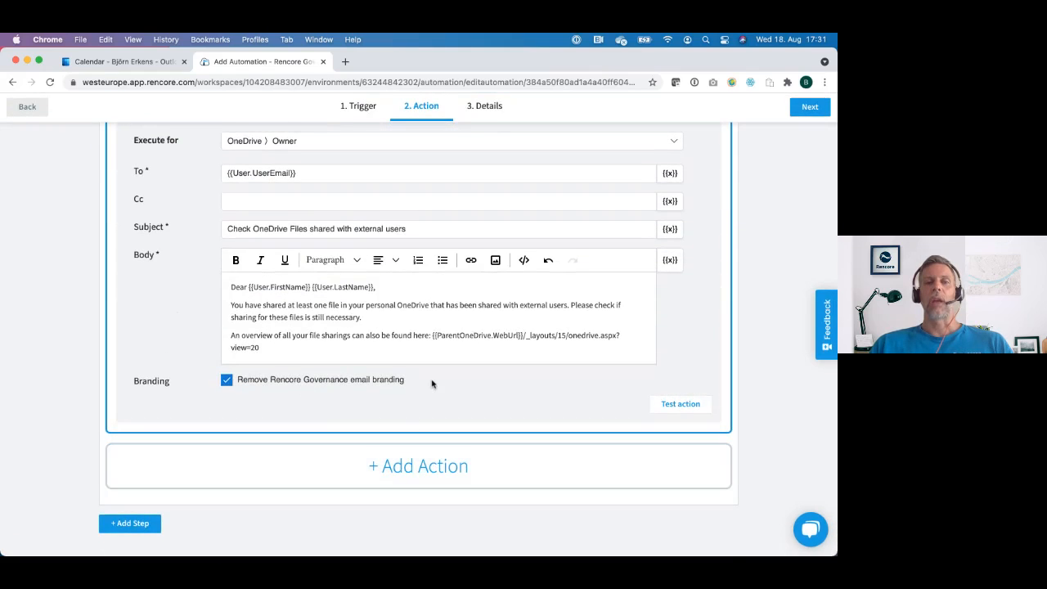
scroll(431, 384, "up", 5)
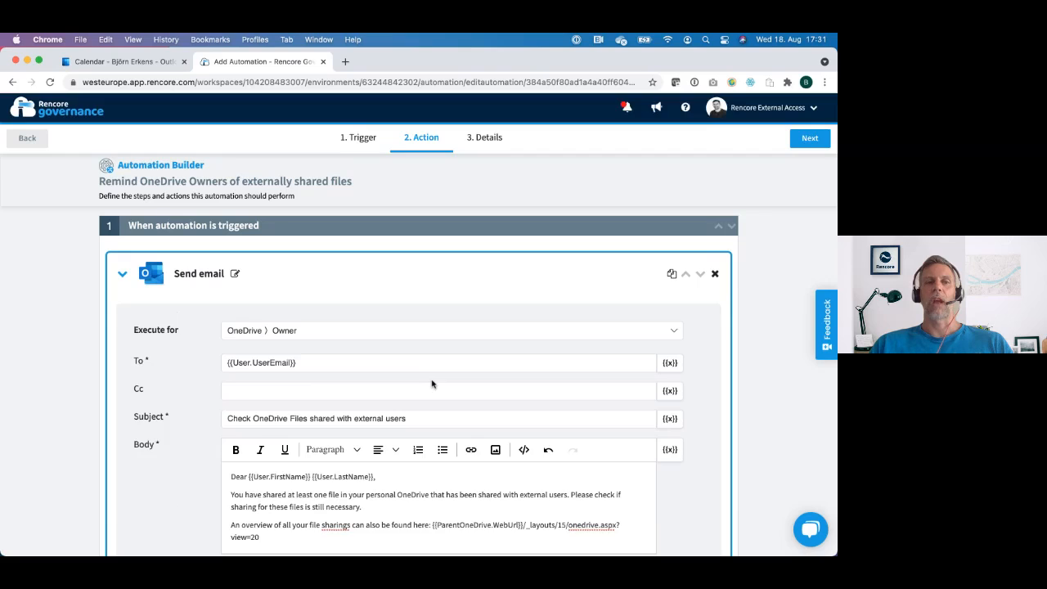
Step: Add a second step to the automation with a delay of 5 workdays (Mon - Fri)
scroll(431, 383, "down", 1)
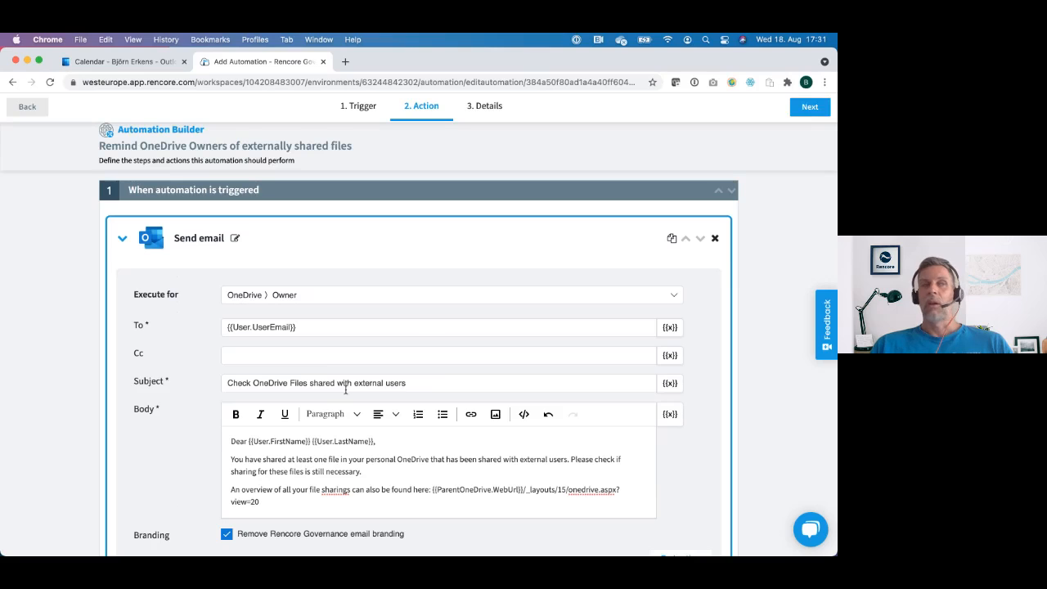
scroll(346, 390, "down", 4)
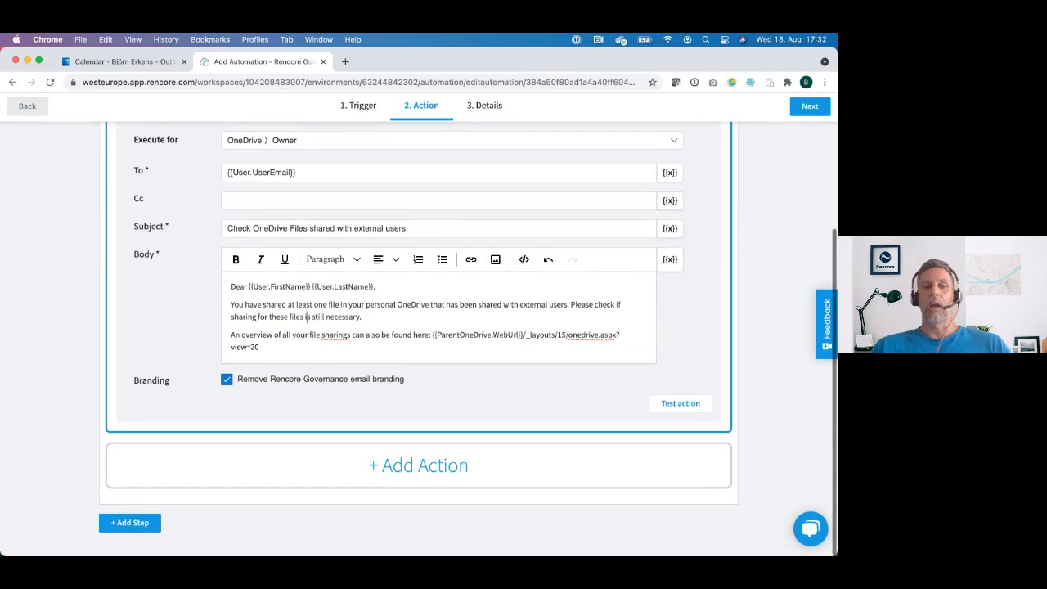
left_click(131, 527)
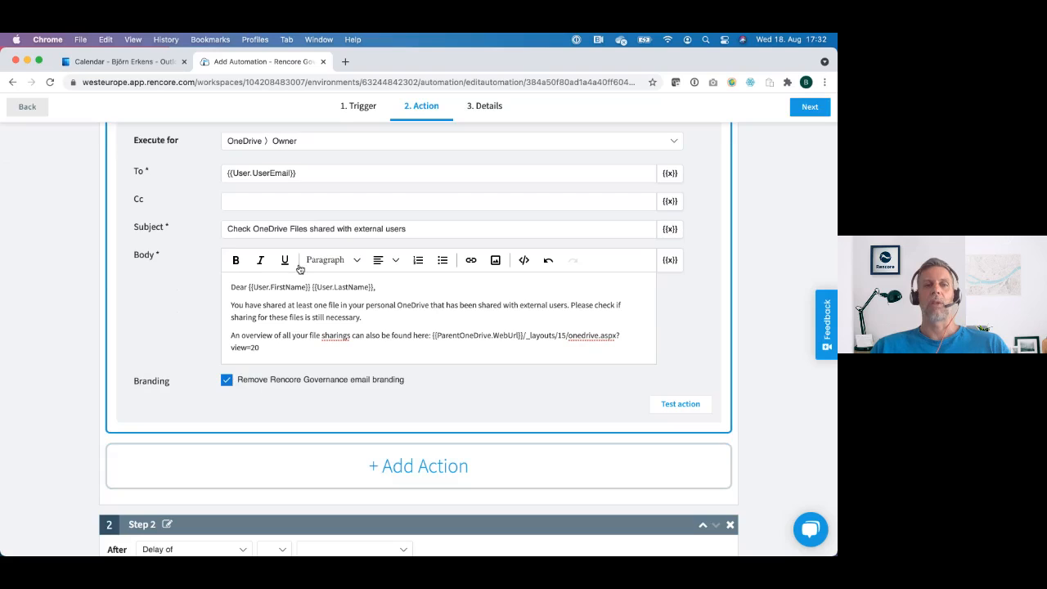
scroll(328, 337, "down", 1)
scroll(326, 339, "down", 2)
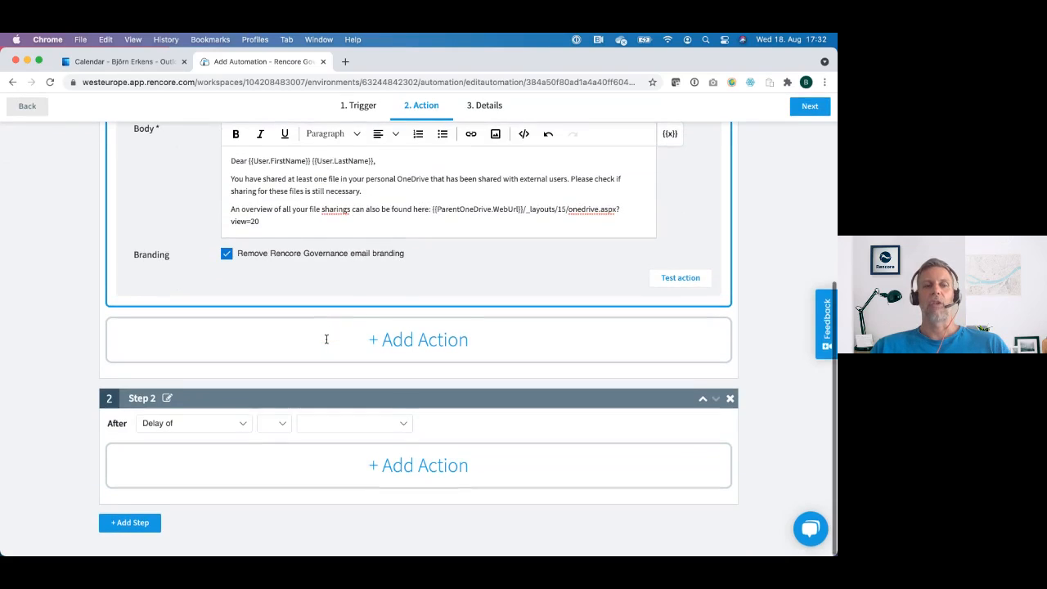
left_click(278, 423)
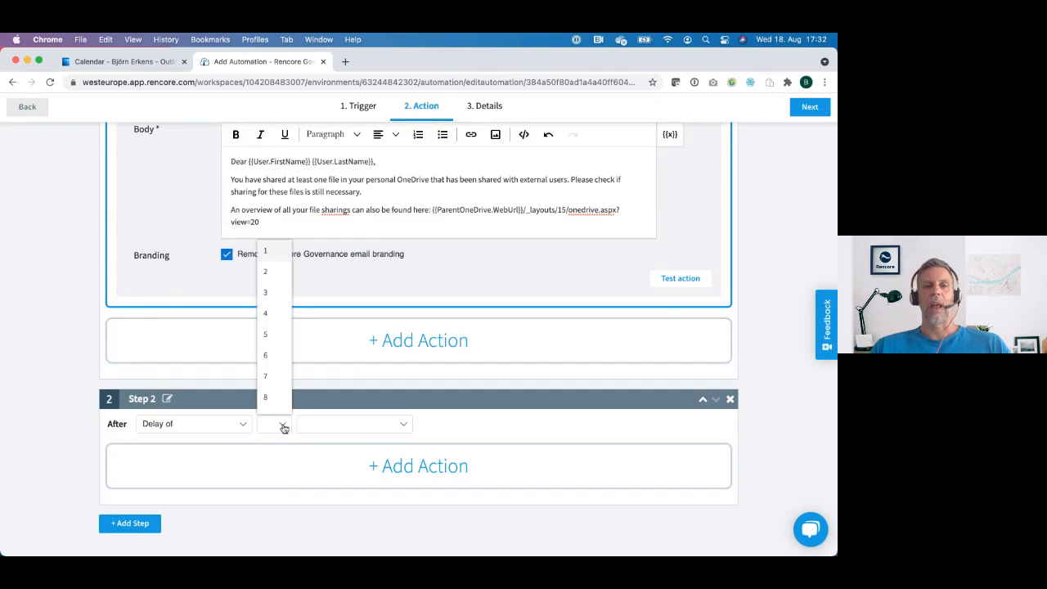
left_click(275, 338)
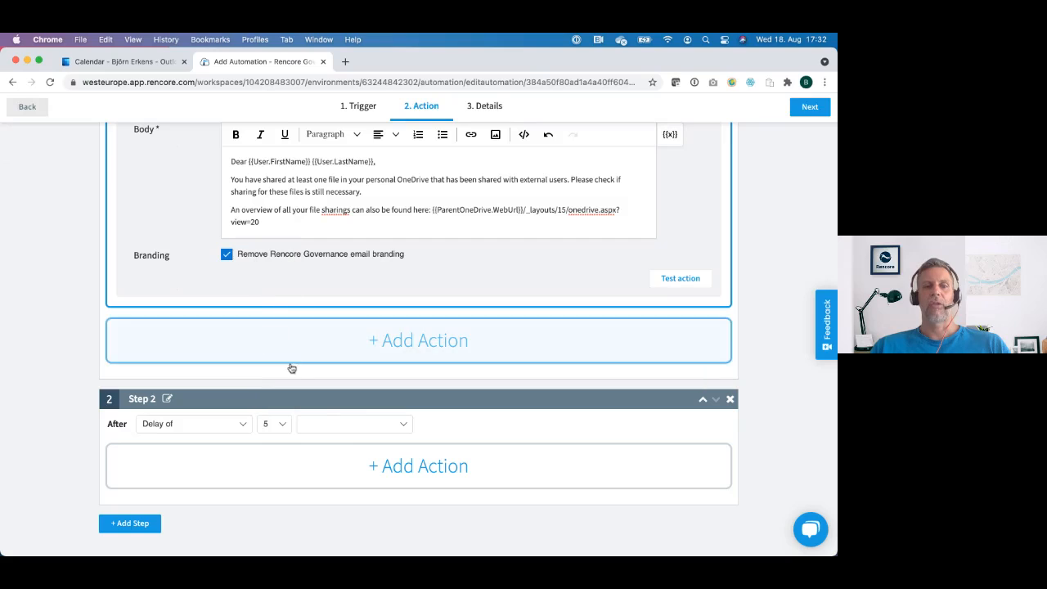
left_click(356, 427)
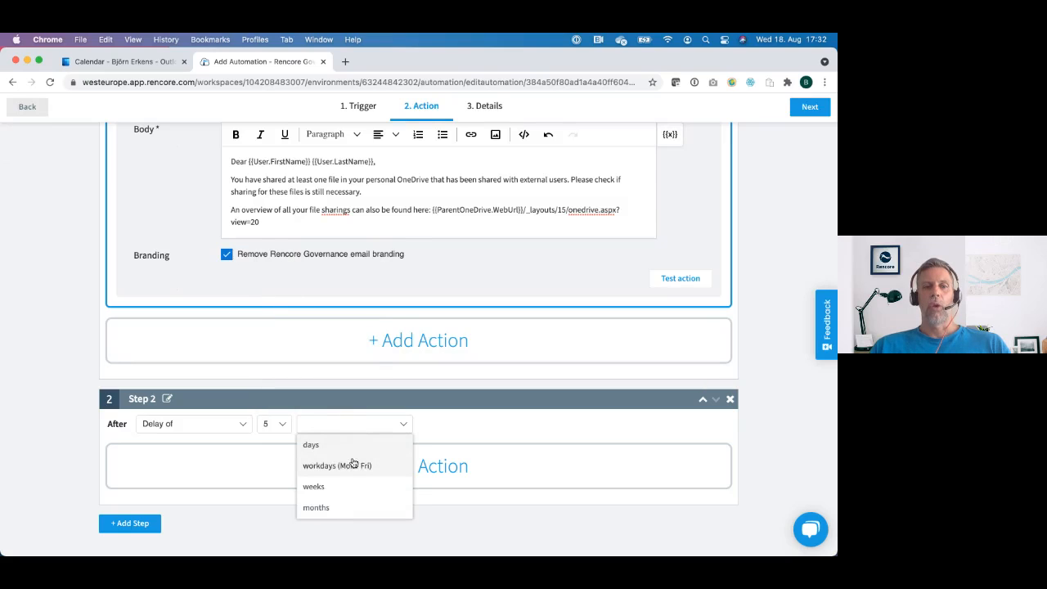
left_click(357, 466)
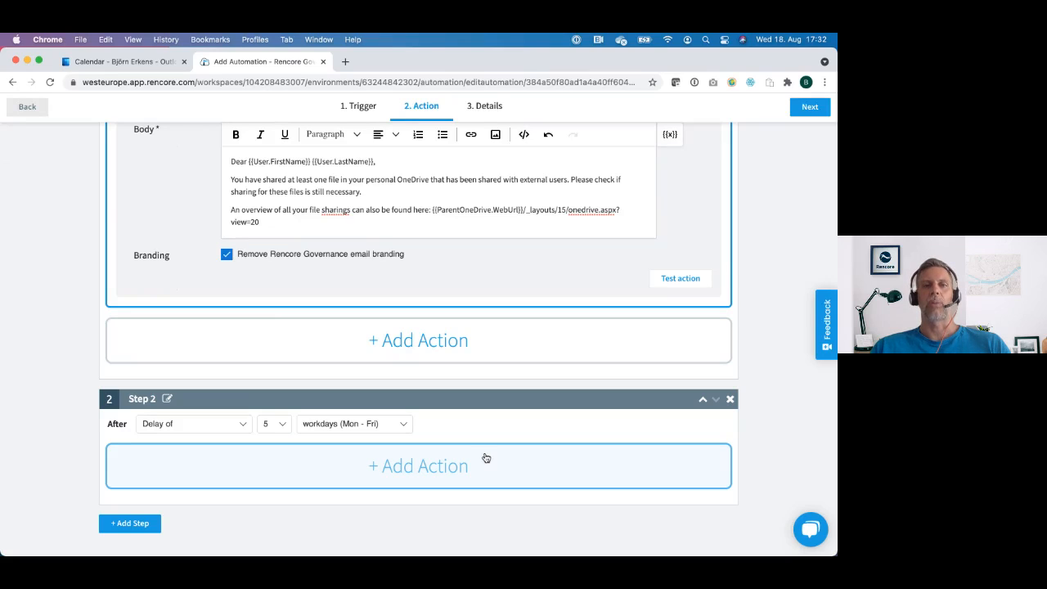
Step: Review the automation's title, description, category and icon details, and exit the Automation Builder without finishing the automation
scroll(485, 446, "up", 5)
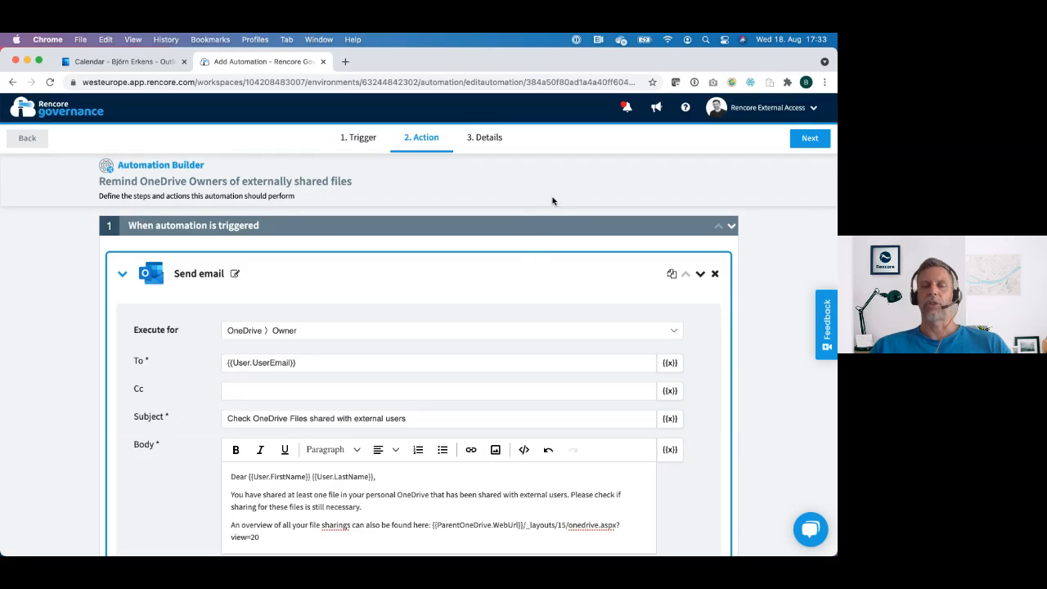
left_click(810, 138)
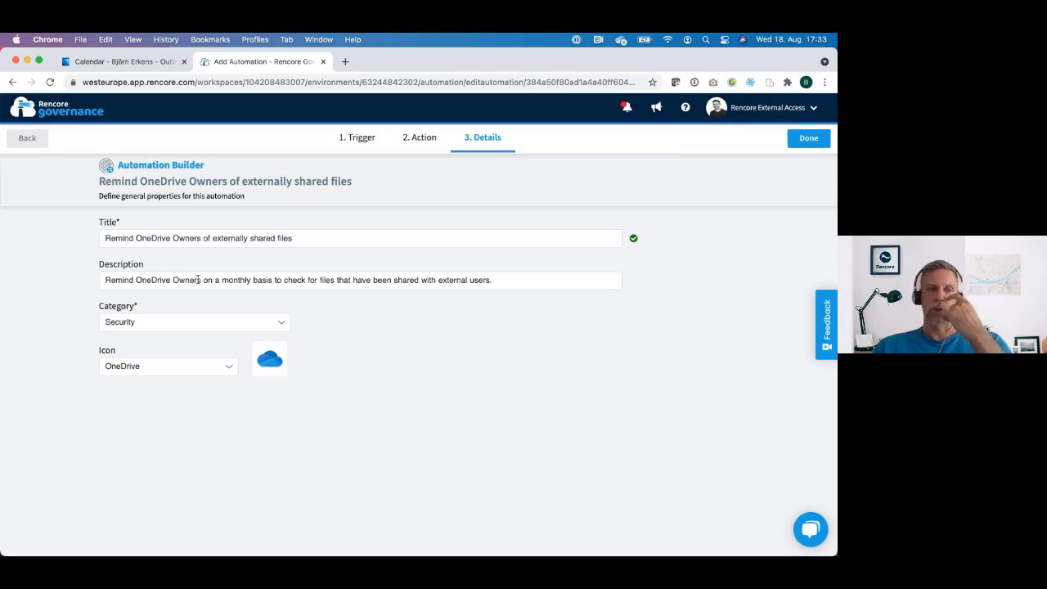
left_click(28, 139)
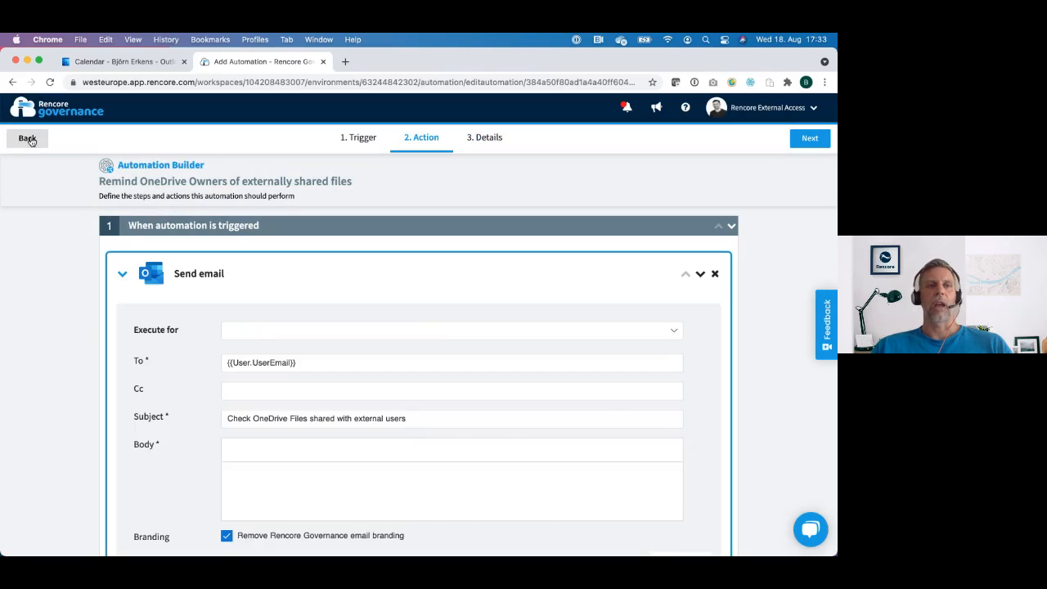
left_click(28, 139)
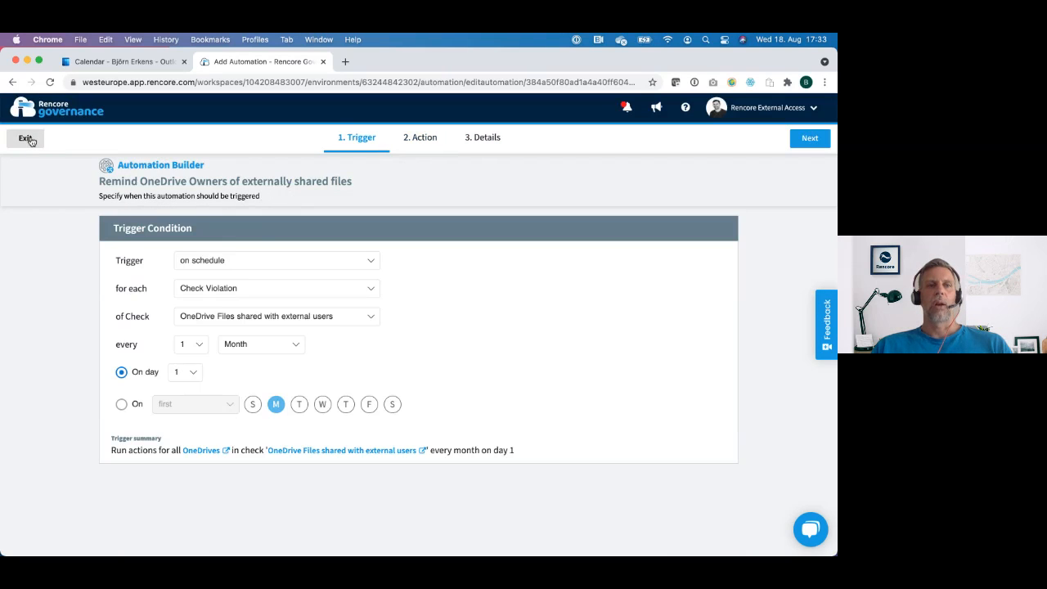
left_click(28, 139)
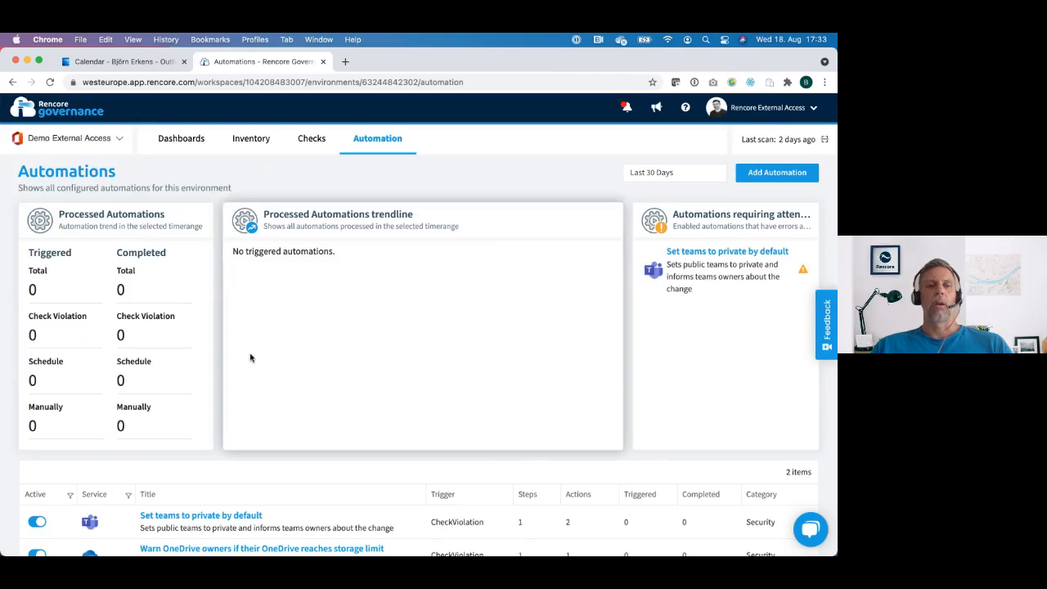
Step: Review the configured automations and the processed automation figures in the environment's automation overview
scroll(219, 442, "down", 3)
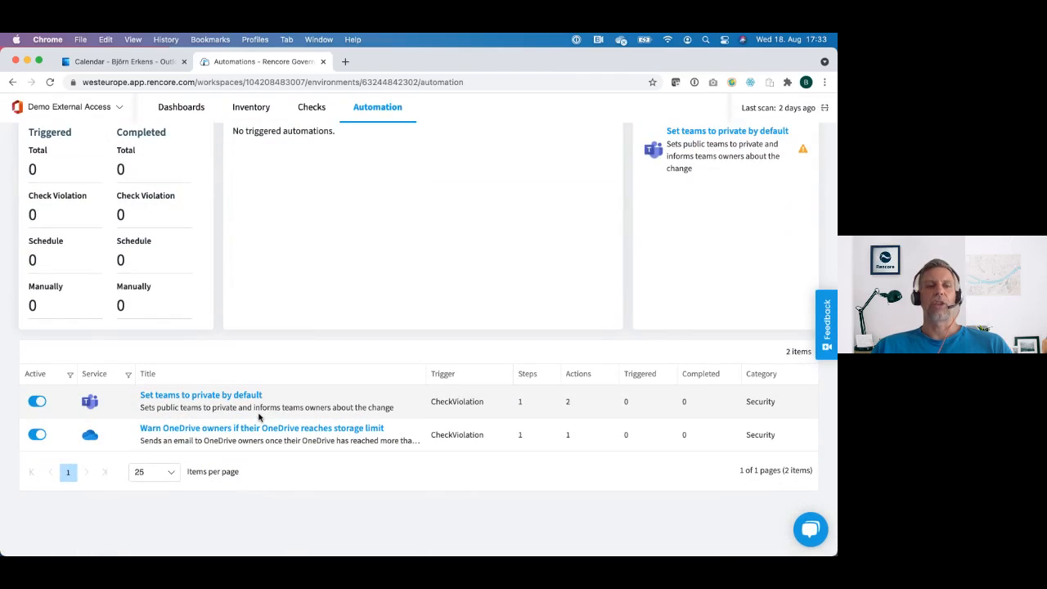
scroll(259, 417, "up", 1)
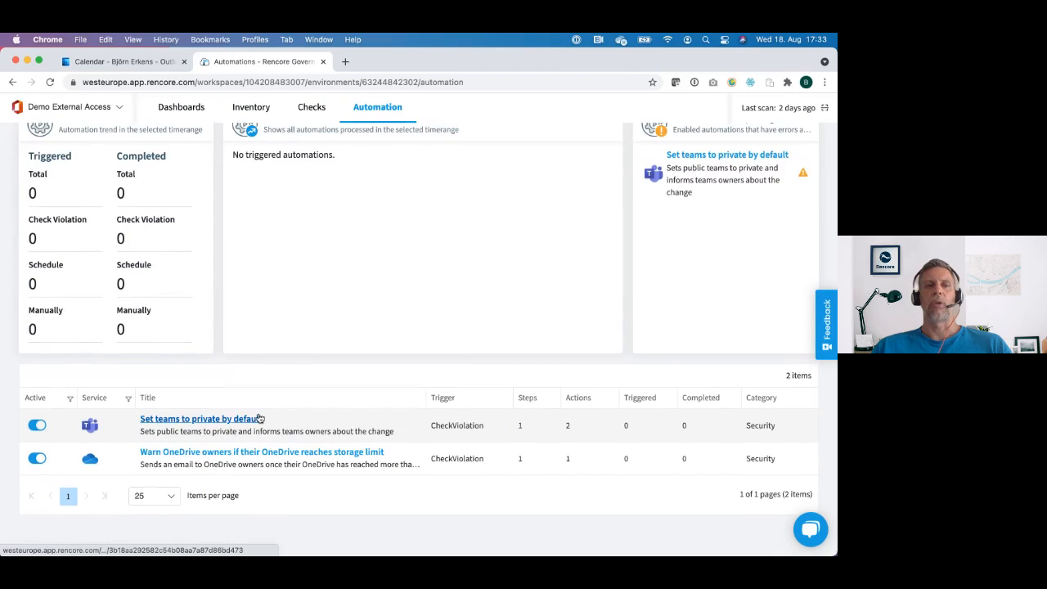
scroll(259, 417, "up", 3)
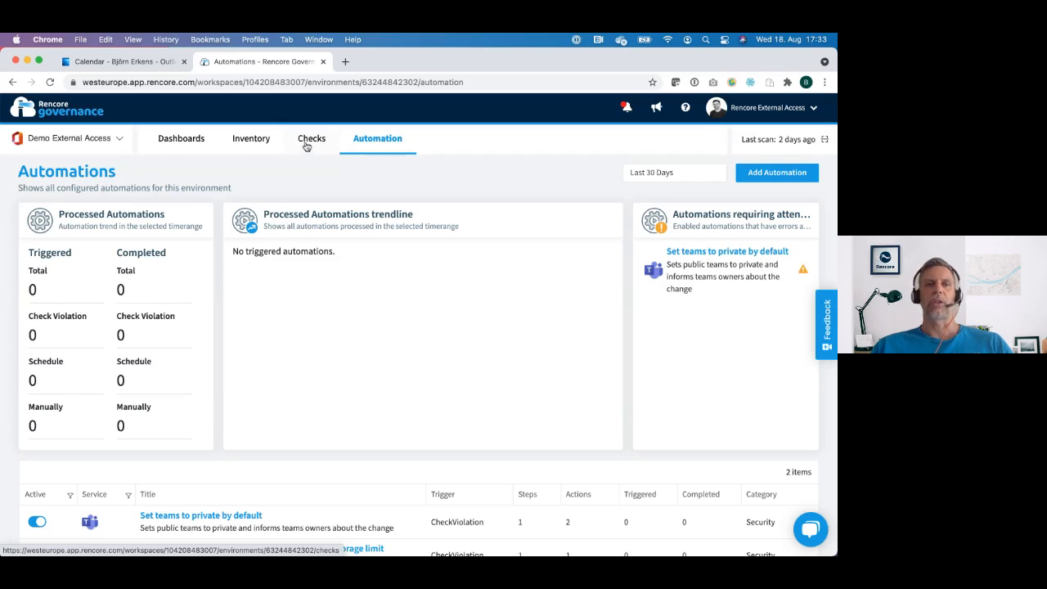
Step: Sort the governance checks by service and open the "OneDrive Files shared with external users" check
left_click(307, 145)
scroll(294, 358, "down", 4)
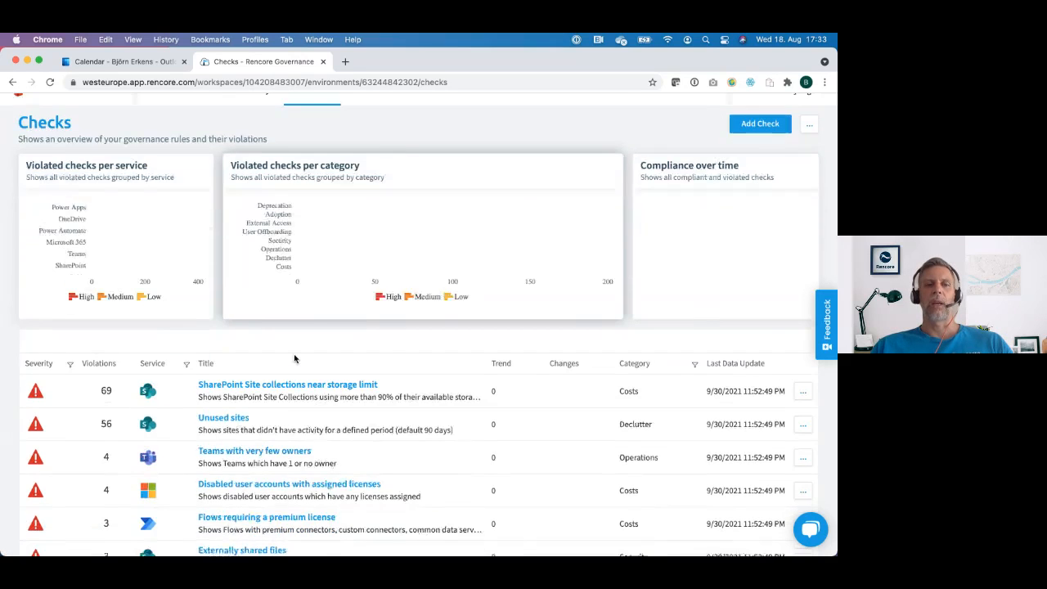
scroll(295, 358, "down", 10)
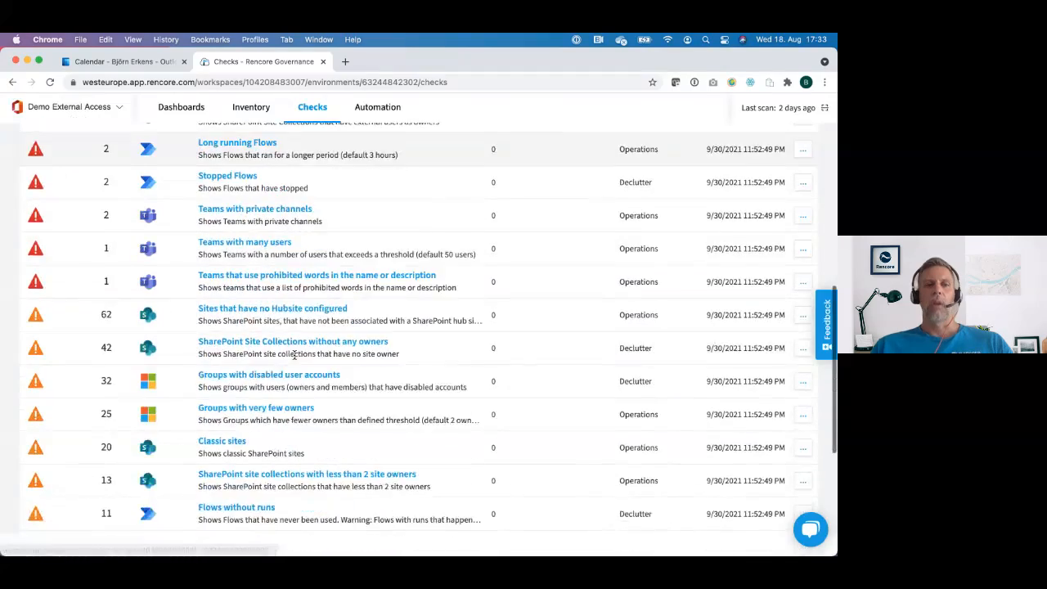
scroll(295, 354, "up", 15)
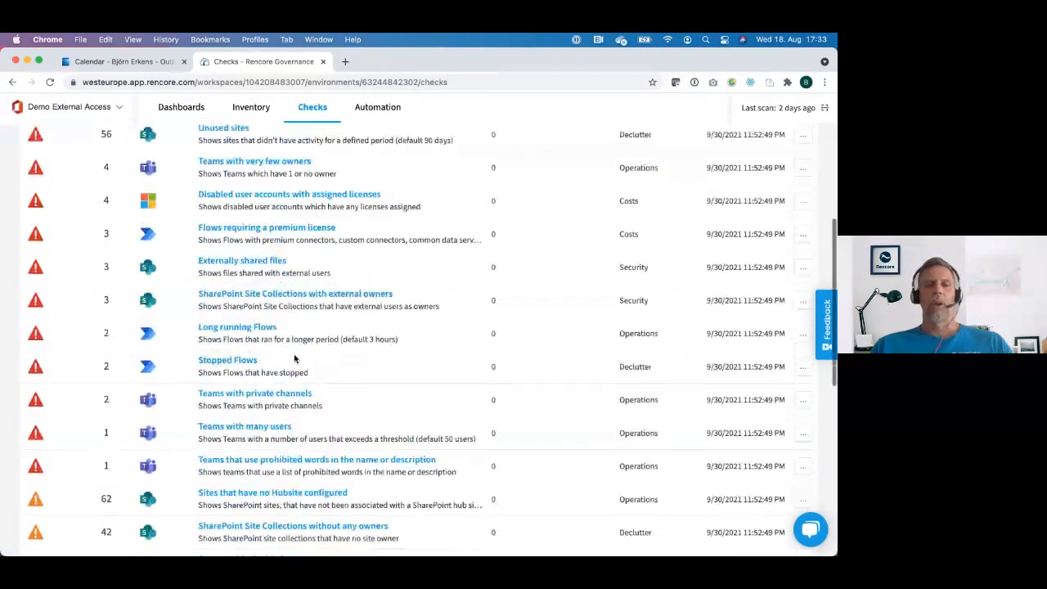
scroll(294, 354, "down", 3)
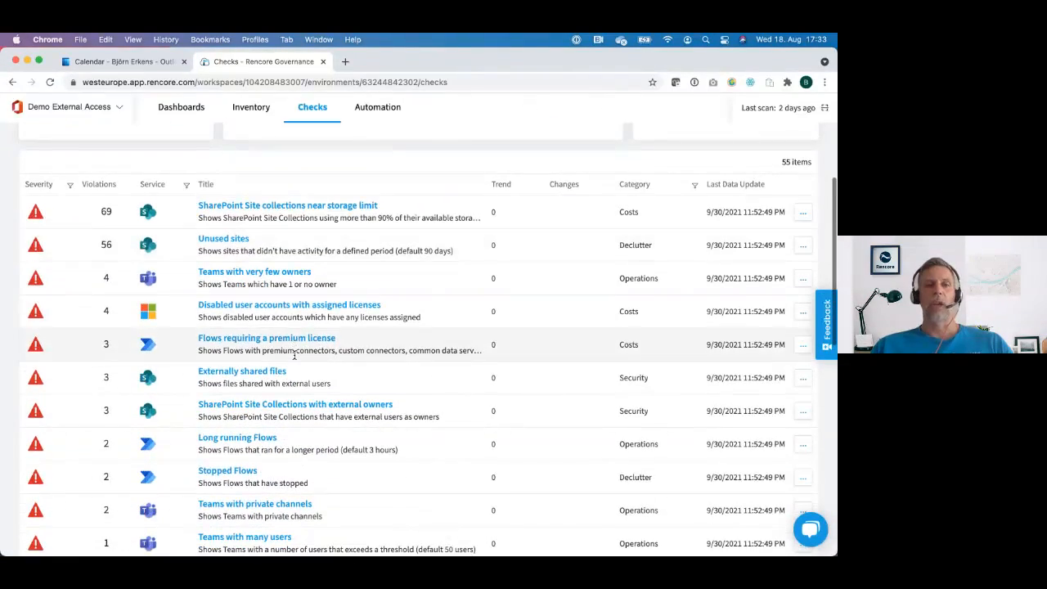
left_click(155, 185)
scroll(242, 343, "down", 3)
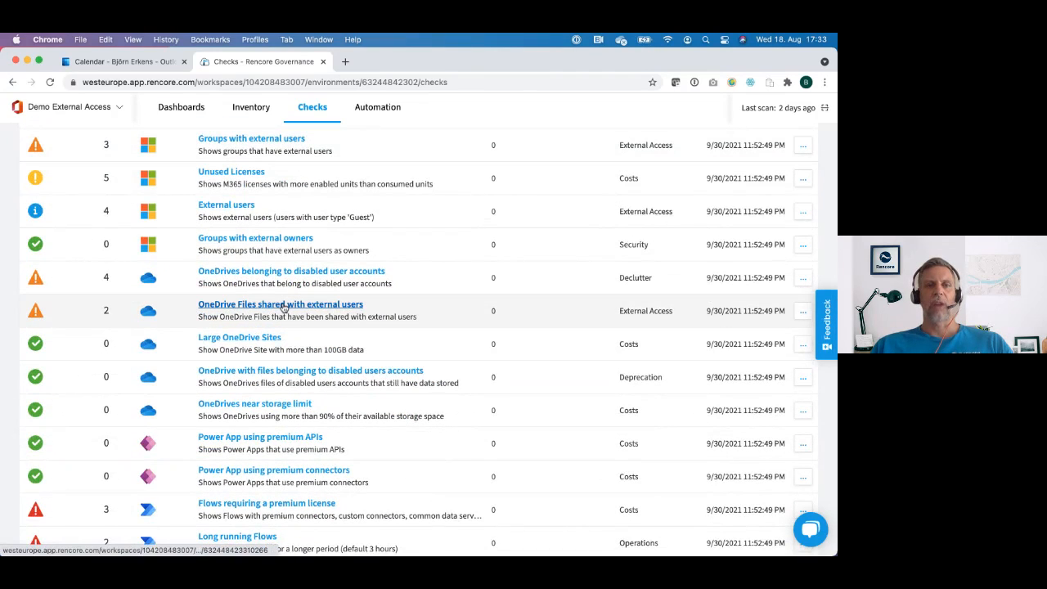
left_click(284, 306)
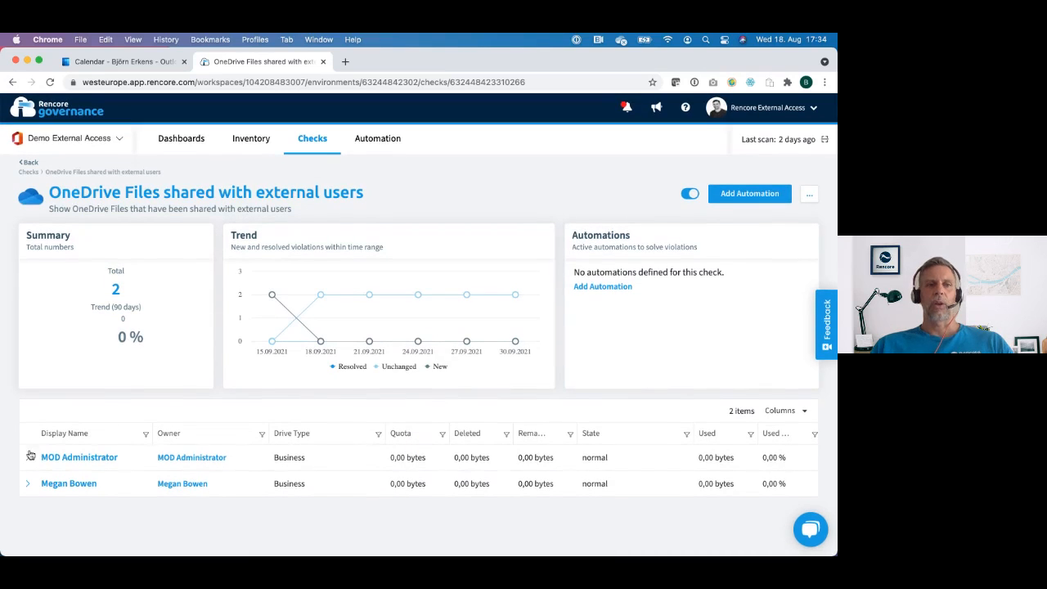
Step: Expand the first OneDrive in the check's results and examine its externally shared files and their recipients
left_click(26, 459)
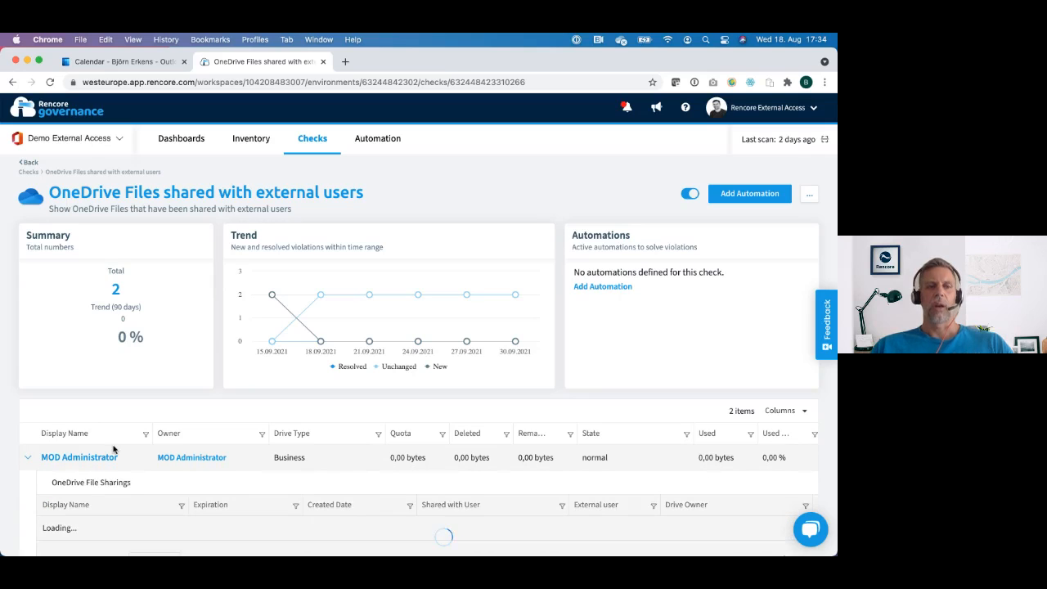
scroll(114, 449, "down", 2)
scroll(114, 449, "down", 1)
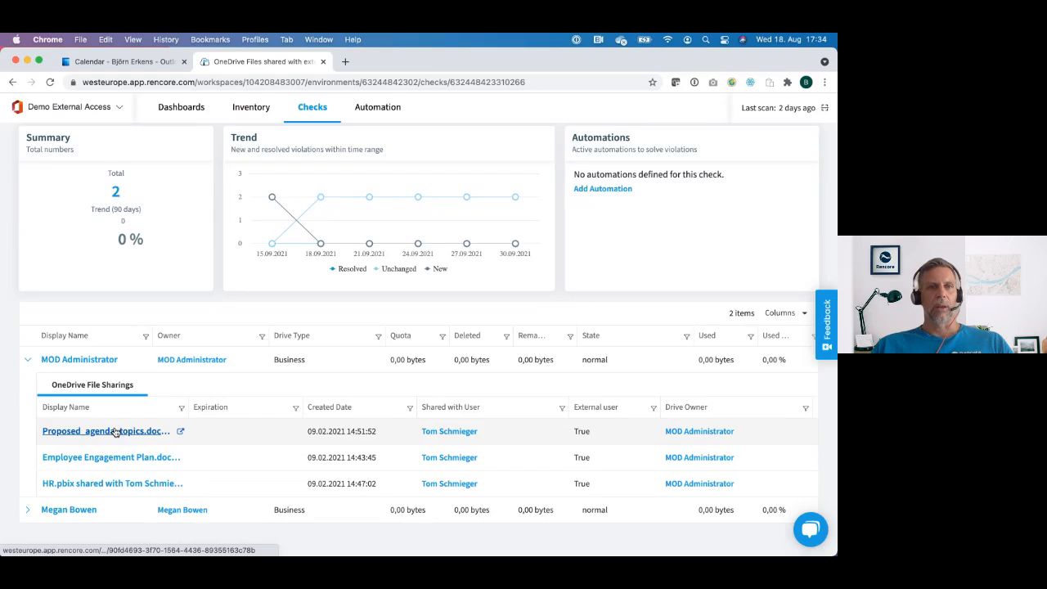
scroll(115, 432, "up", 3)
scroll(112, 430, "down", 3)
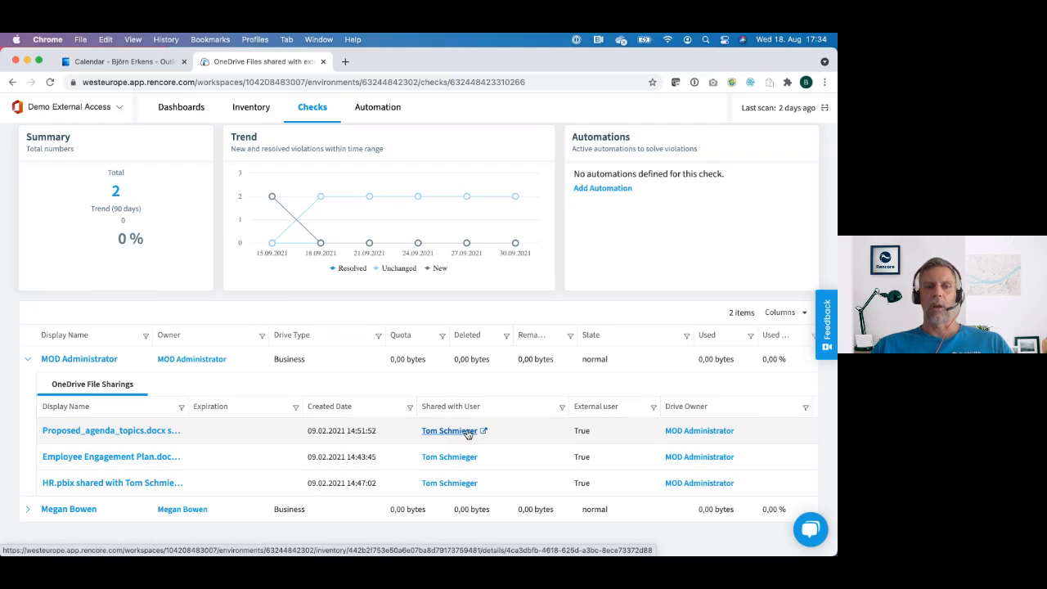
Step: Open the inventory, expand the Microsoft 365 Users segments, and look through the data of the connected services
scroll(467, 434, "up", 3)
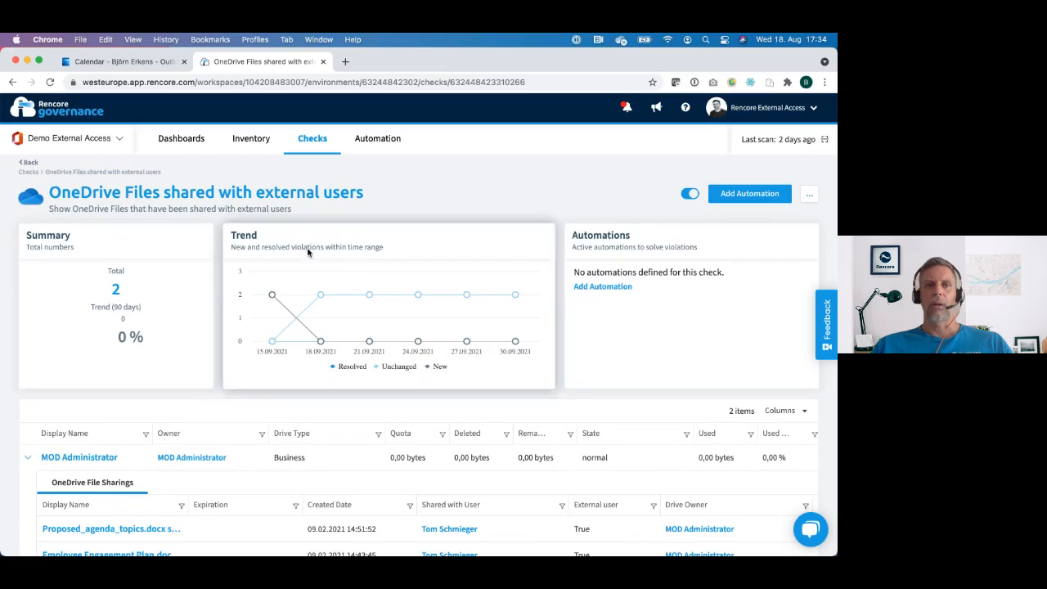
left_click(258, 142)
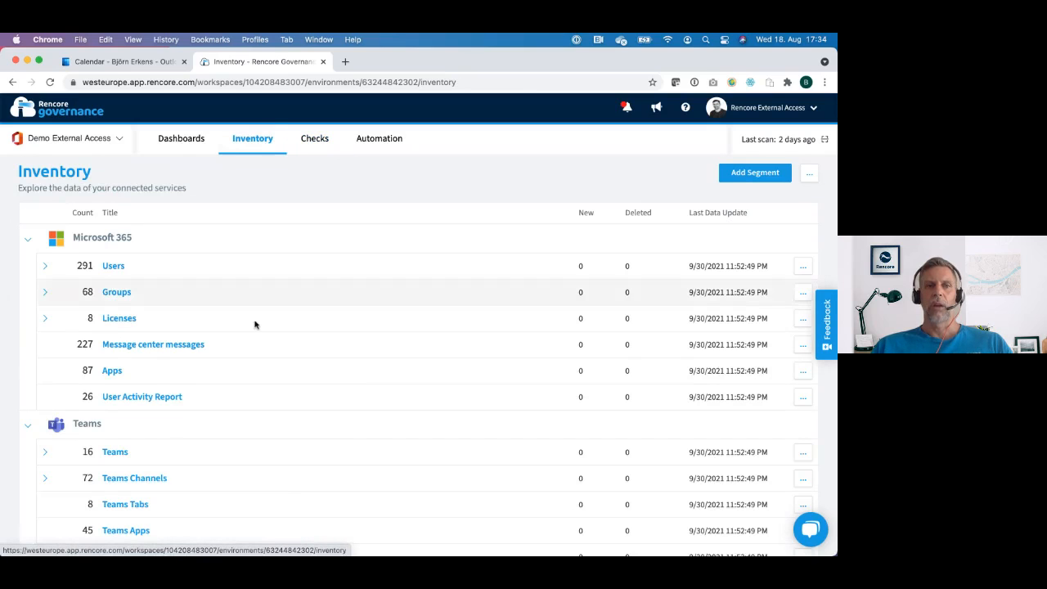
scroll(255, 325, "down", 2)
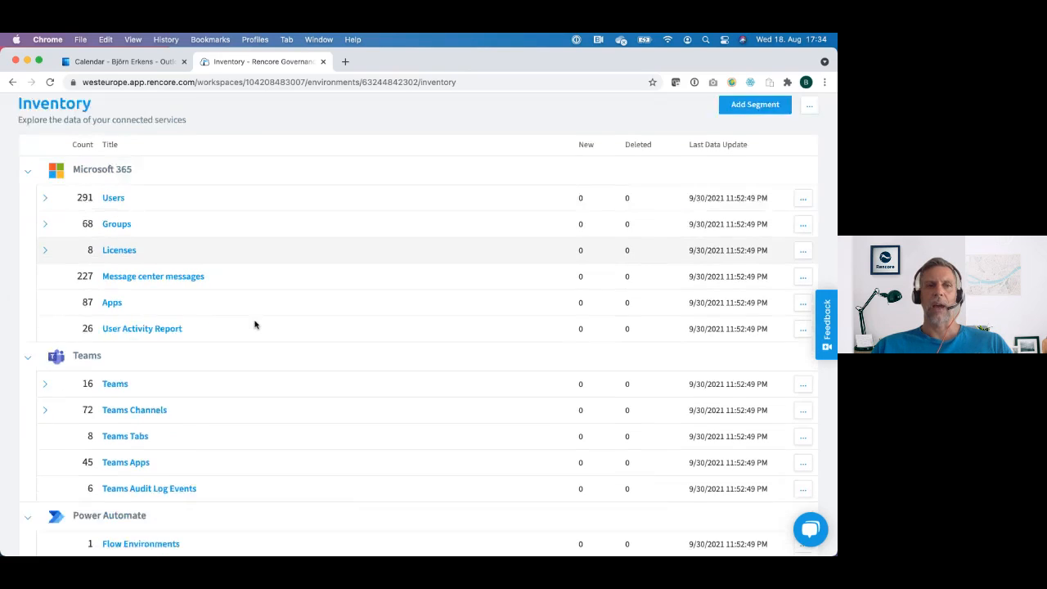
left_click(46, 208)
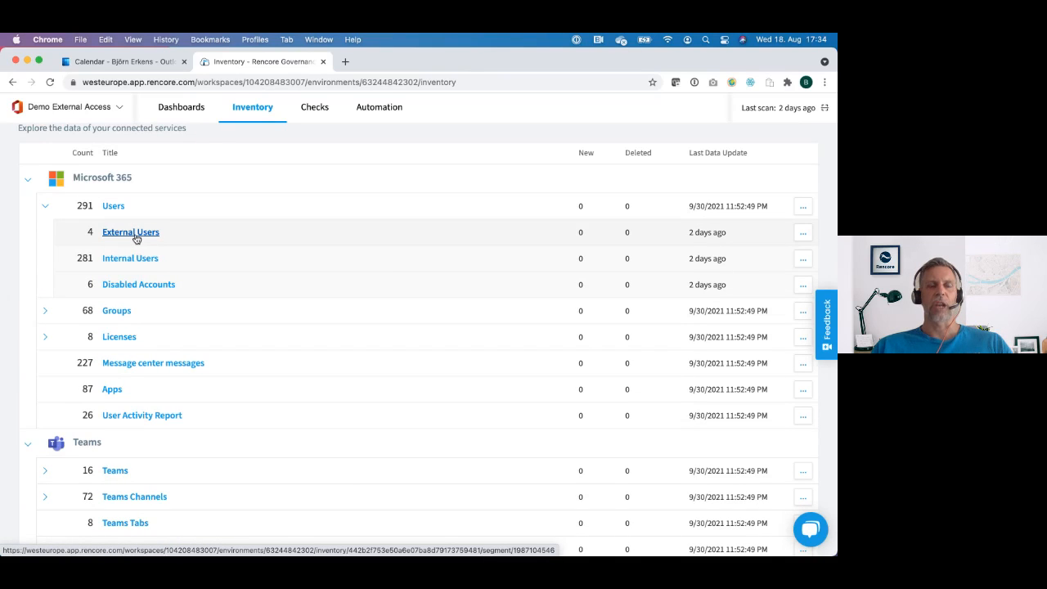
scroll(202, 296, "down", 2)
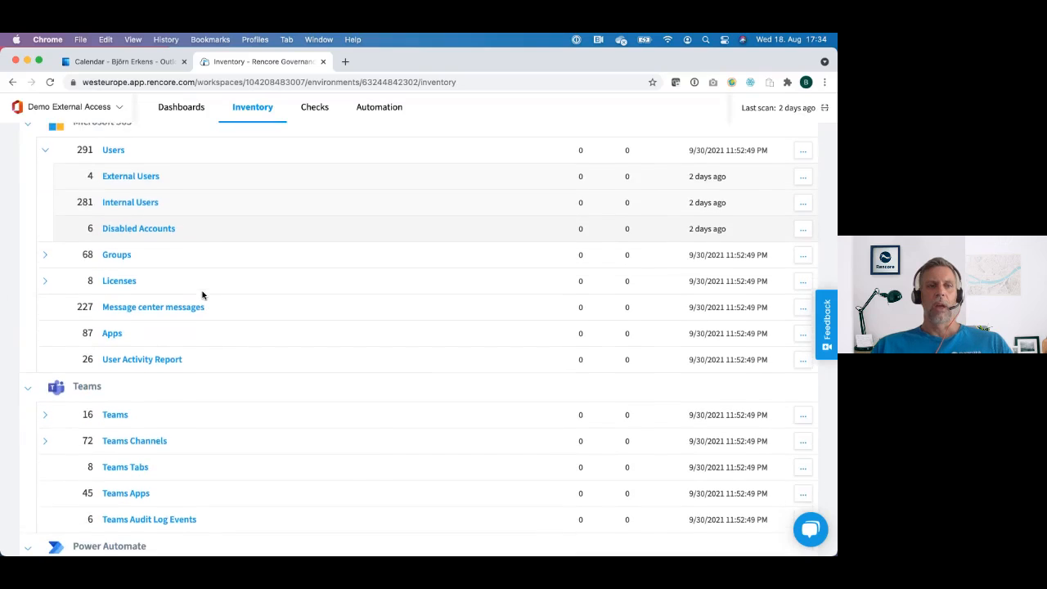
scroll(202, 295, "down", 10)
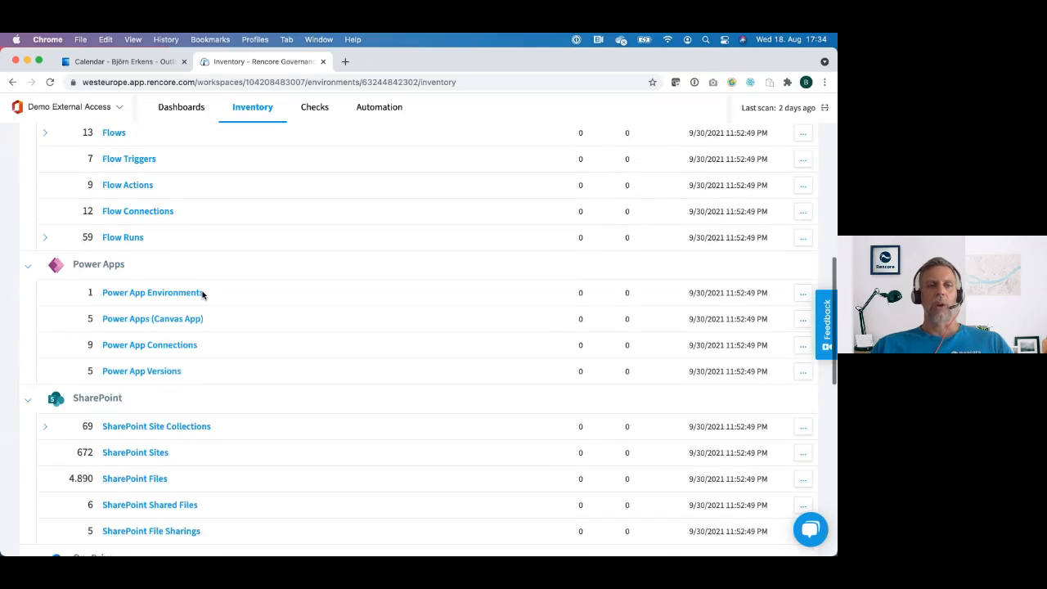
scroll(201, 295, "up", 15)
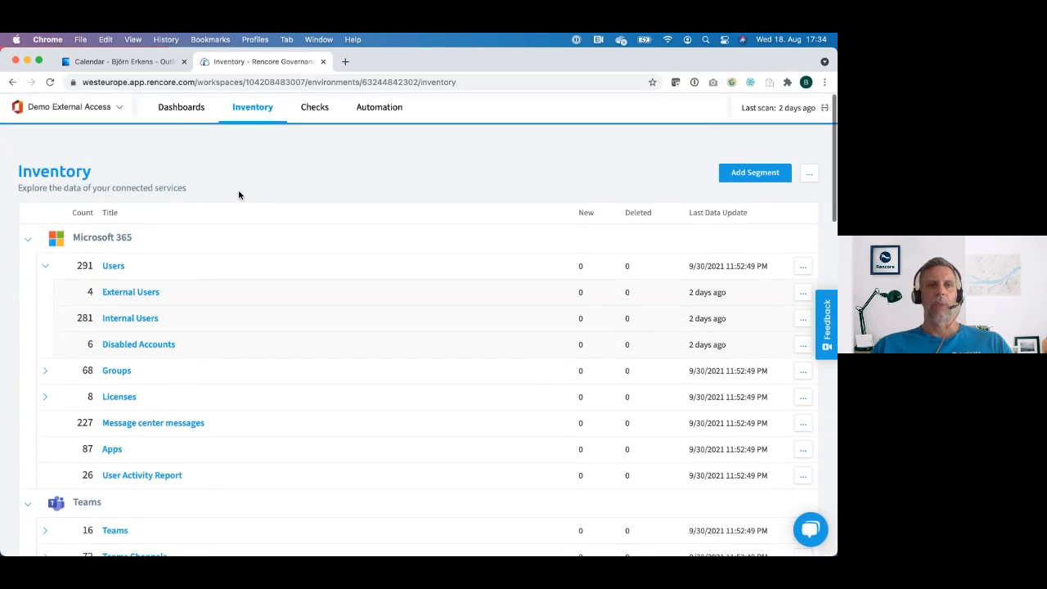
Step: Go to the dashboards and switch from the Overview dashboard to the External Access dashboard
left_click(197, 145)
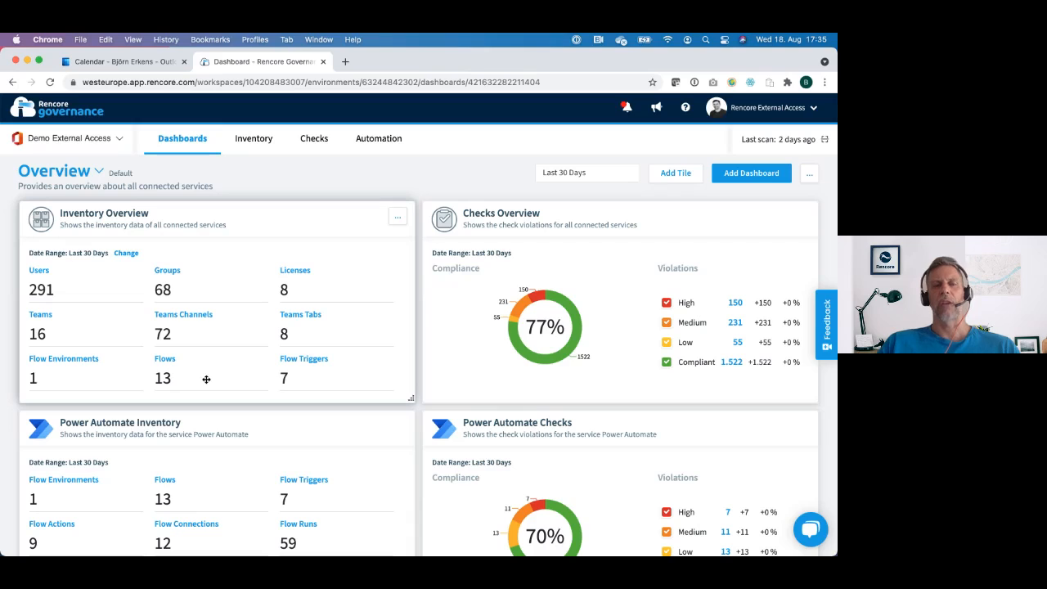
left_click(99, 174)
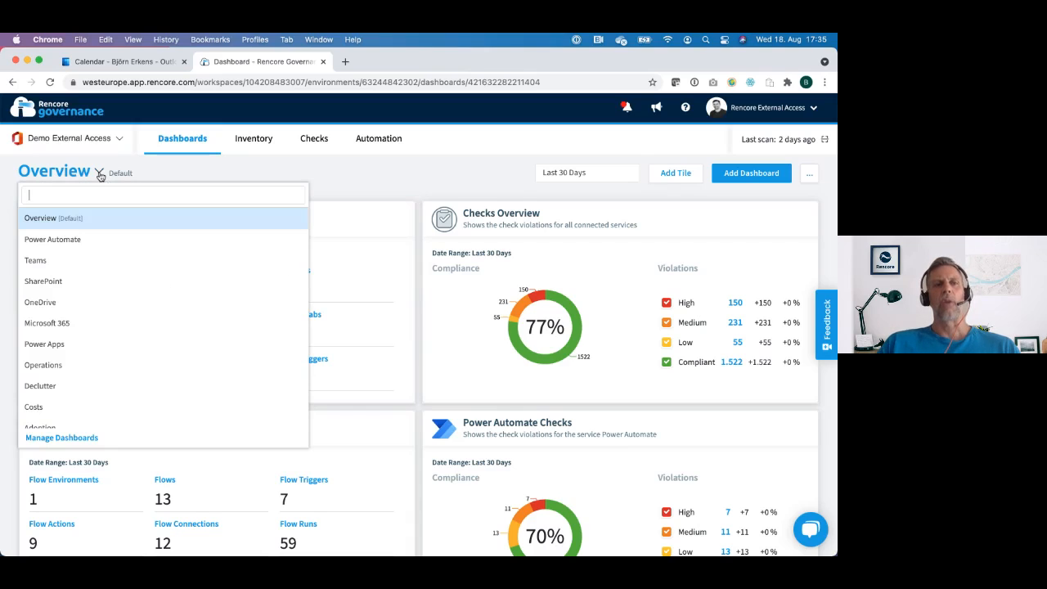
scroll(100, 318, "down", 3)
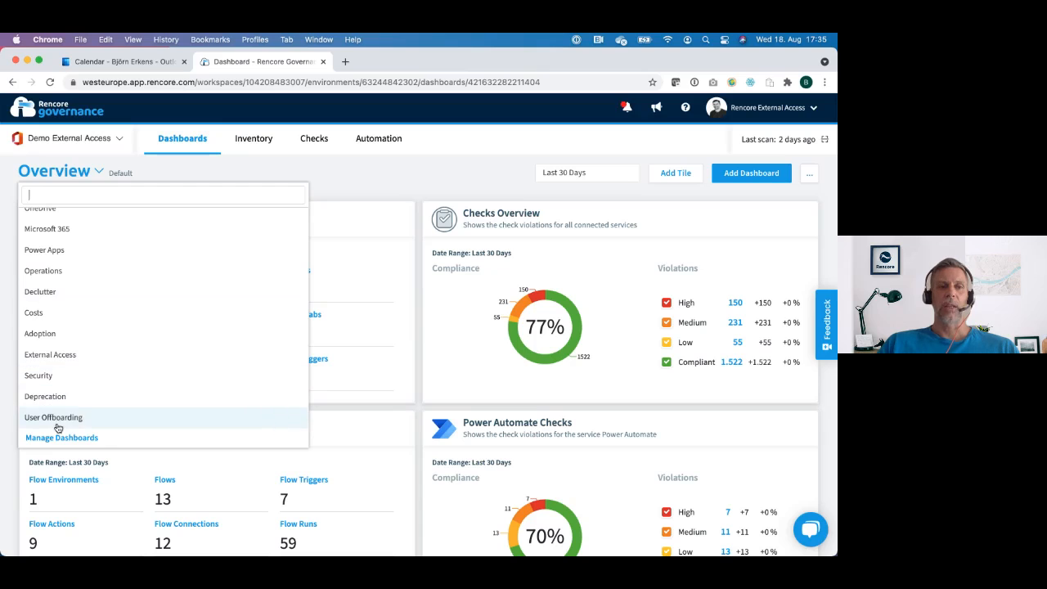
left_click(65, 354)
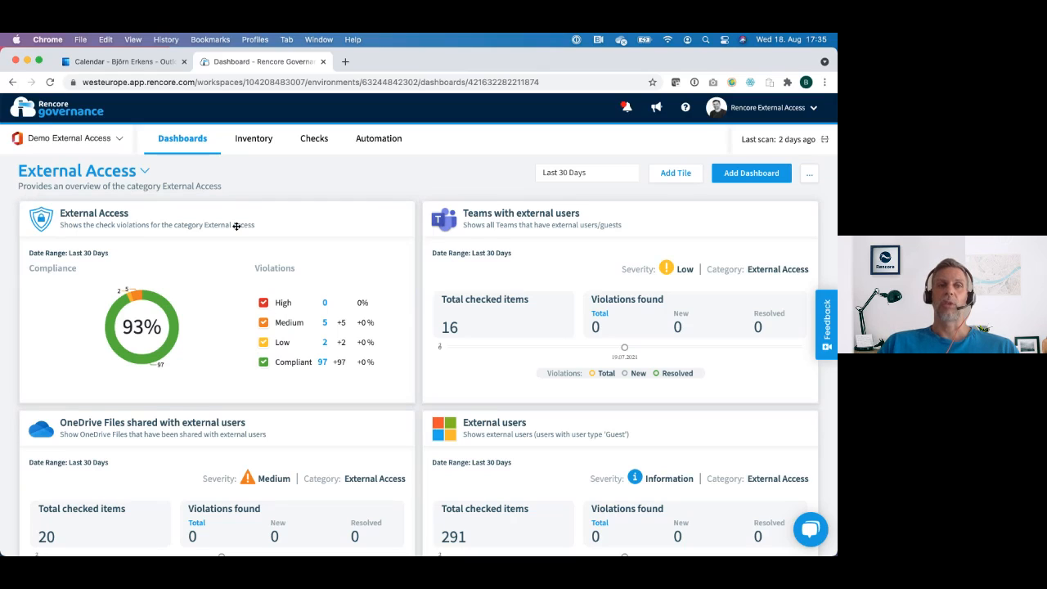
Step: Examine the check tiles on the External Access dashboard and open the options of the External Access compliance tile
scroll(236, 226, "down", 1)
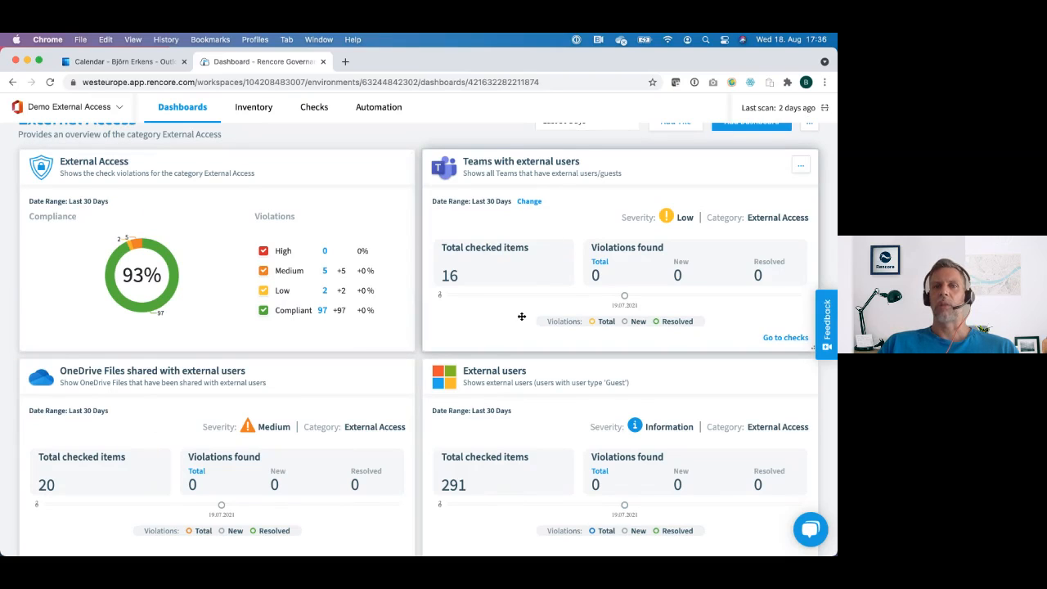
scroll(520, 316, "down", 3)
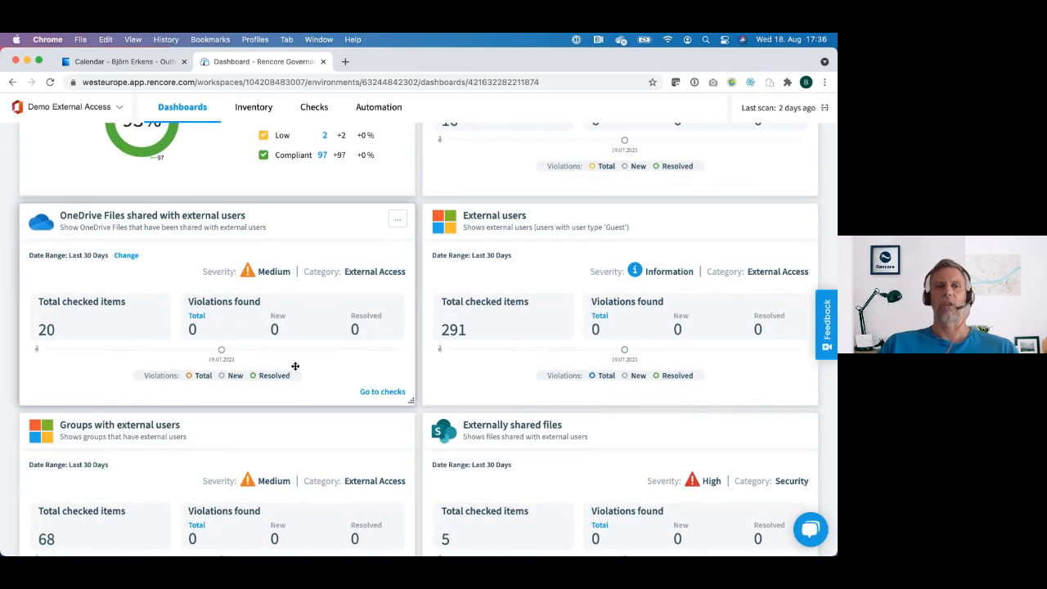
scroll(512, 303, "down", 1)
scroll(312, 362, "down", 2)
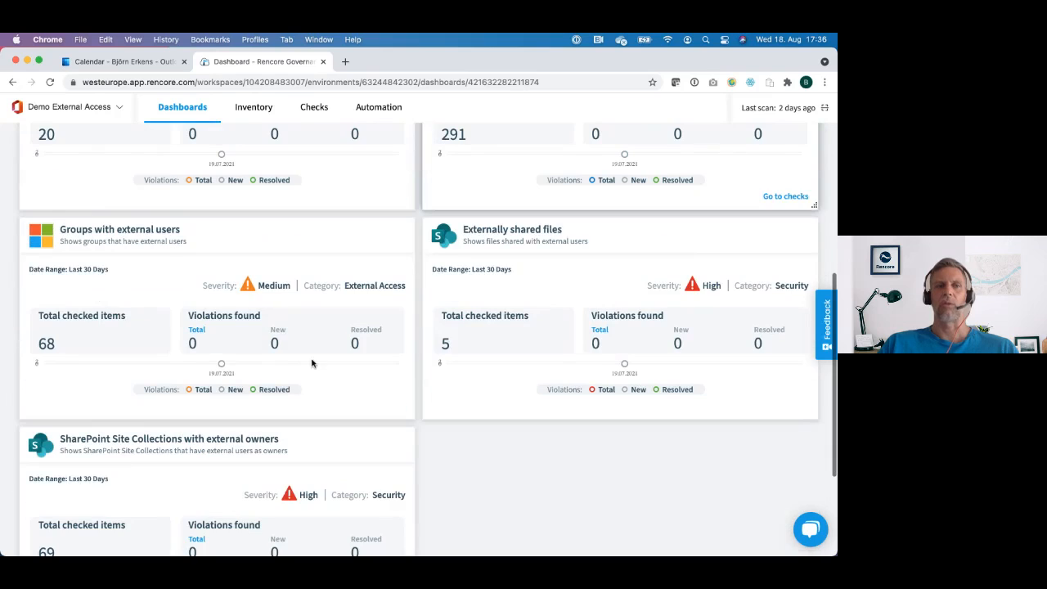
scroll(557, 336, "down", 3)
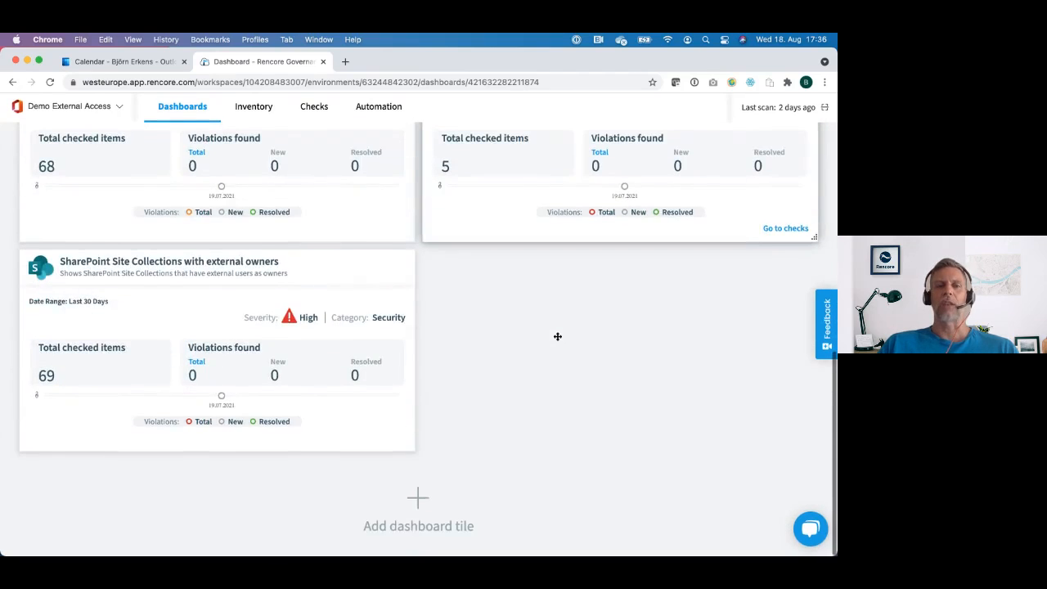
scroll(557, 336, "up", 4)
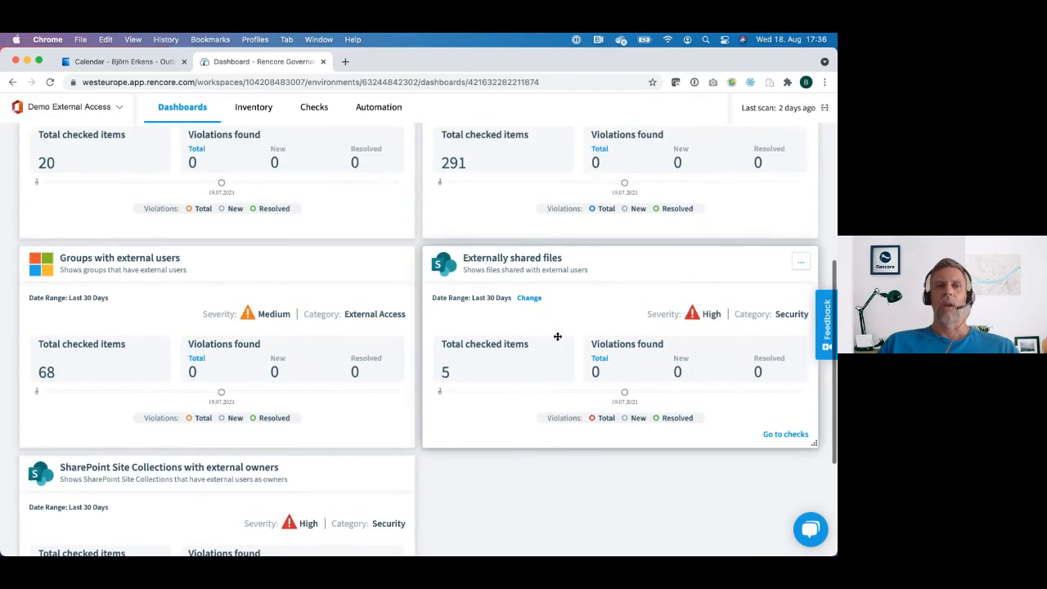
scroll(557, 336, "up", 5)
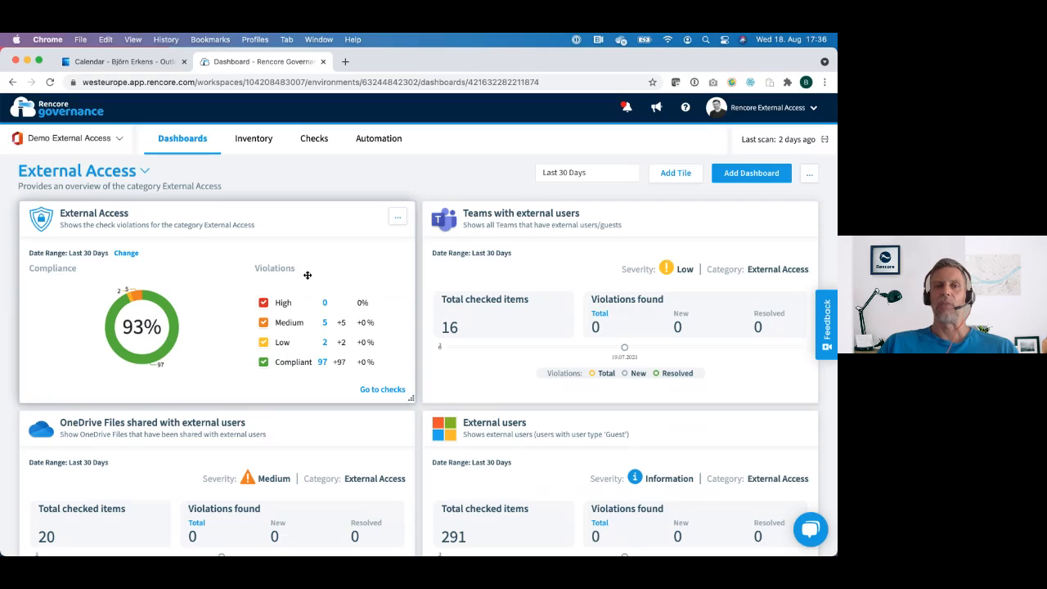
left_click(399, 219)
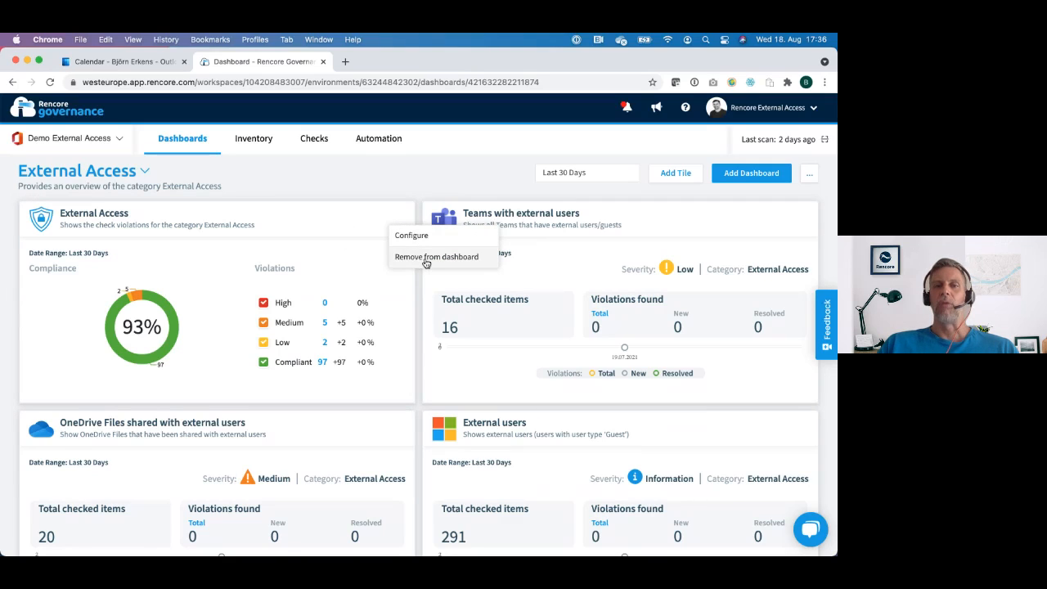
Step: Dismiss the tile options, open the Dashboard Tile Library for the External Access dashboard and look through the available SharePoint tiles
left_click(446, 173)
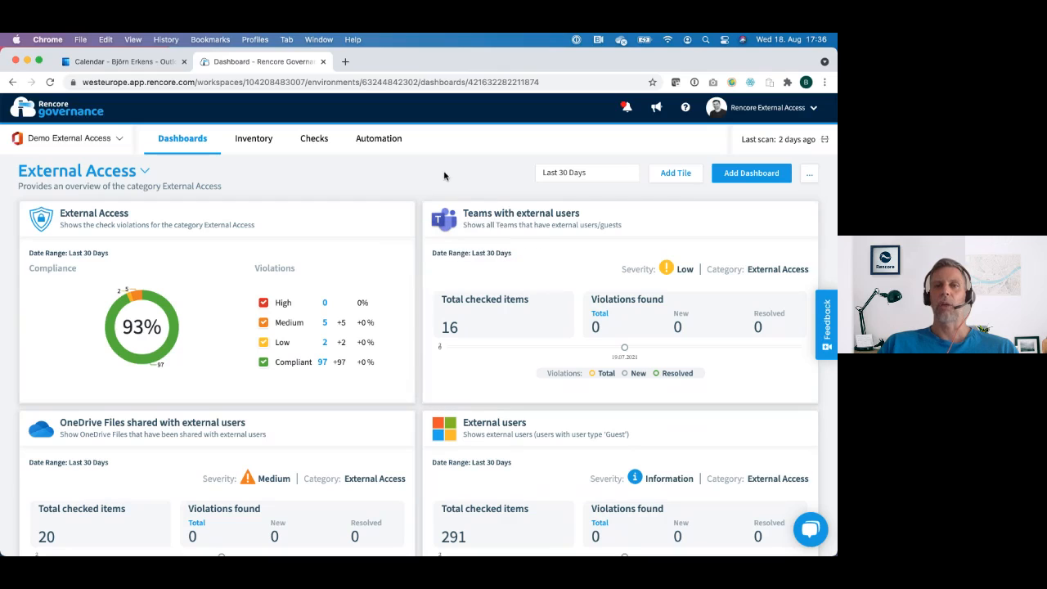
left_click(678, 174)
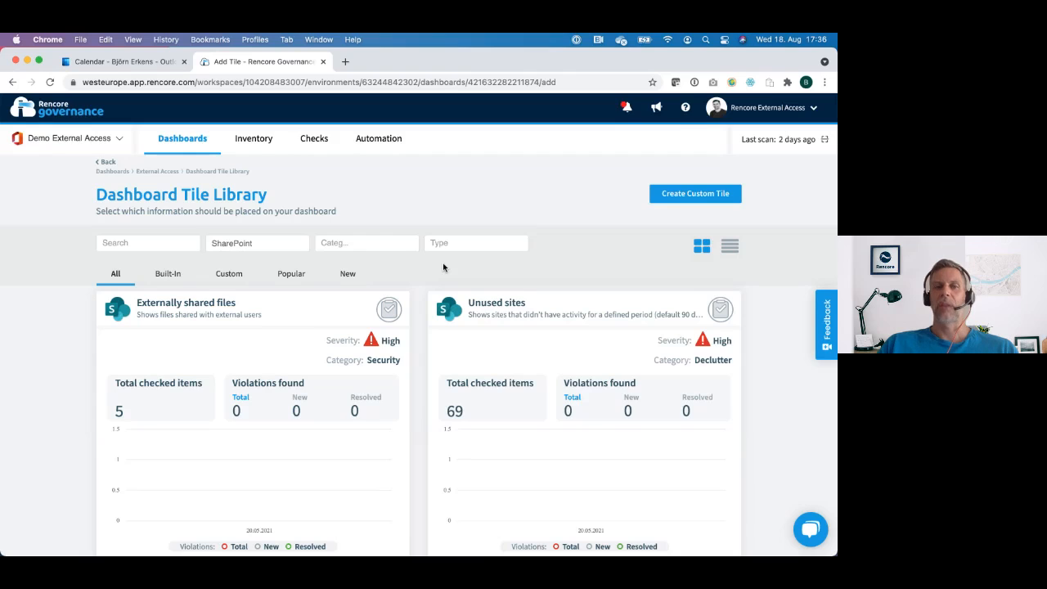
scroll(442, 267, "down", 3)
mouse_move(251, 370)
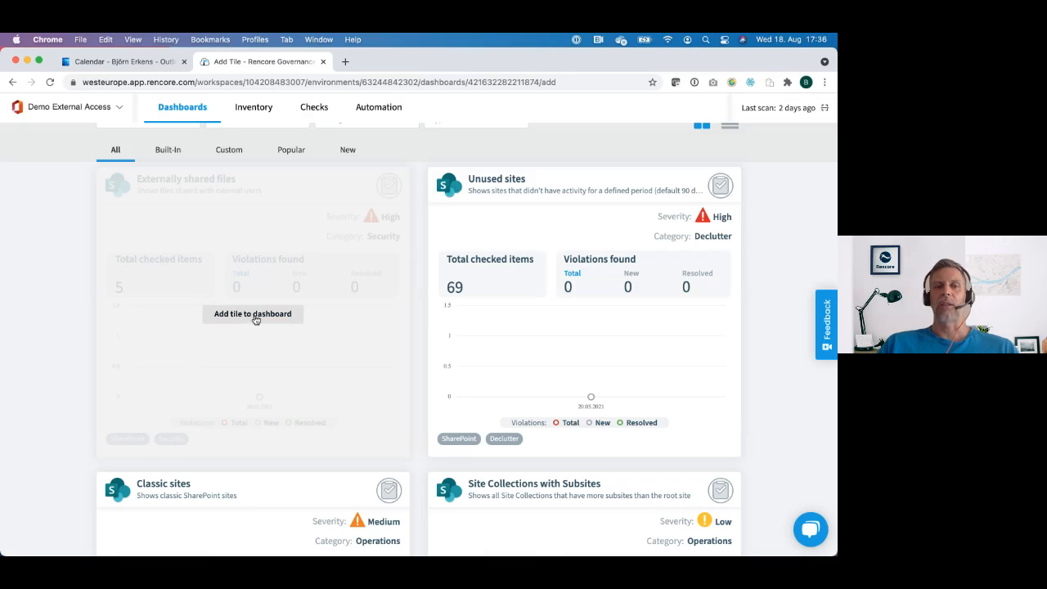
scroll(271, 355, "up", 1)
scroll(271, 355, "up", 1)
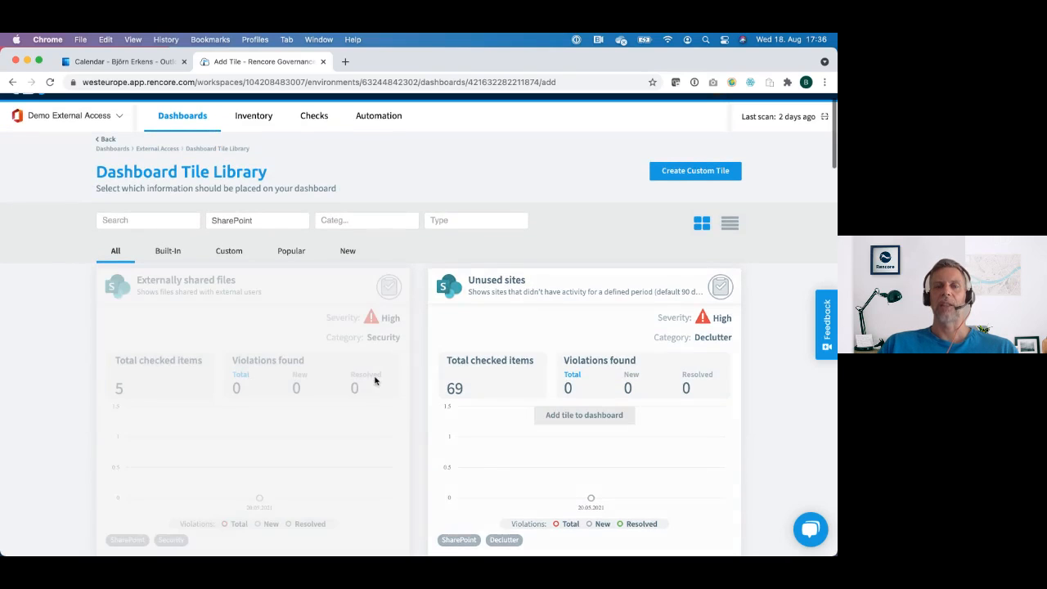
scroll(468, 395, "down", 2)
scroll(468, 395, "down", 8)
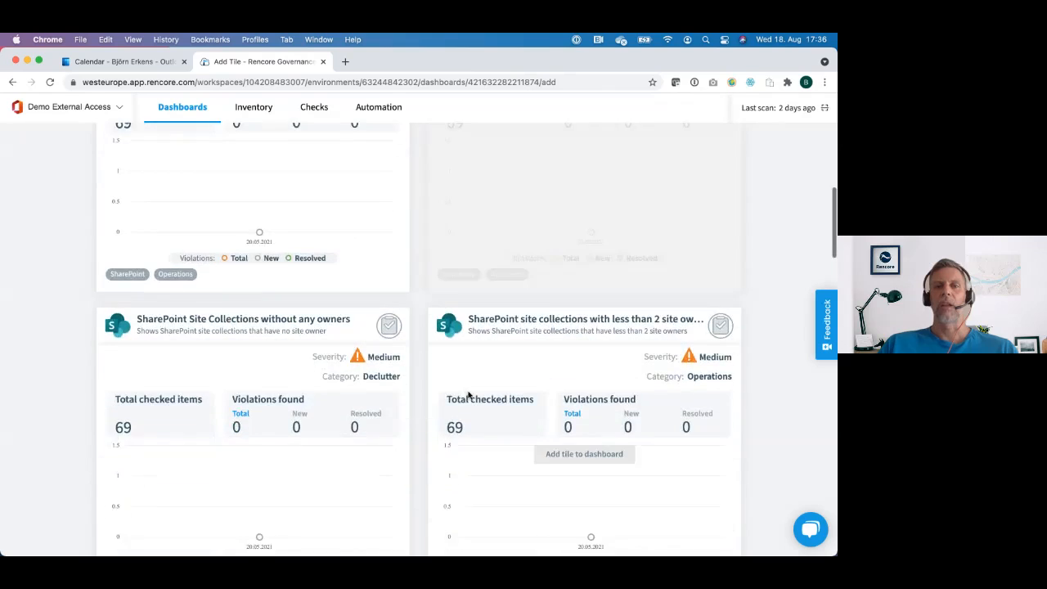
scroll(467, 395, "down", 10)
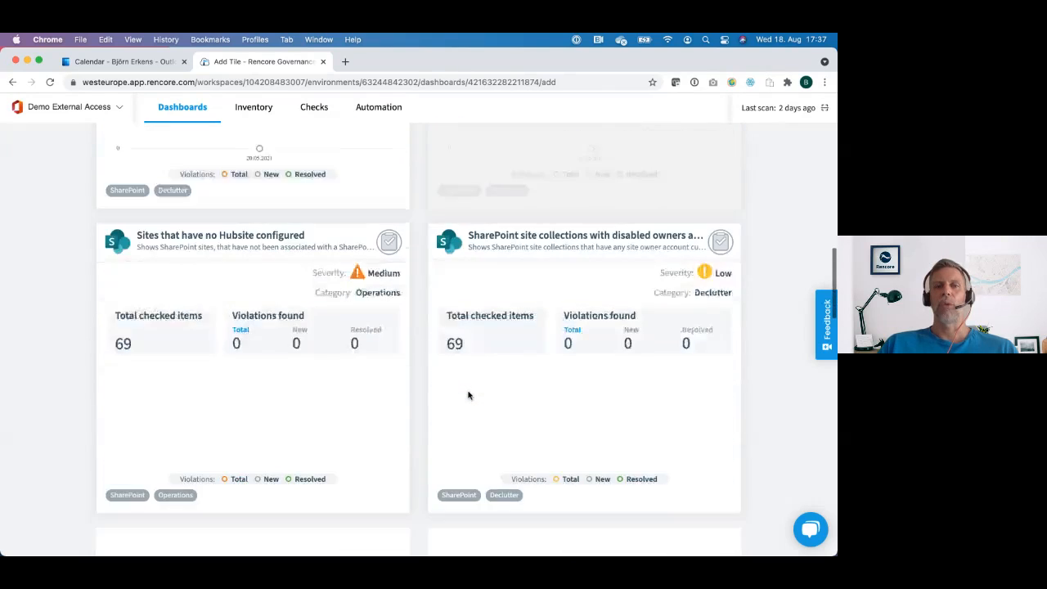
scroll(468, 395, "up", 15)
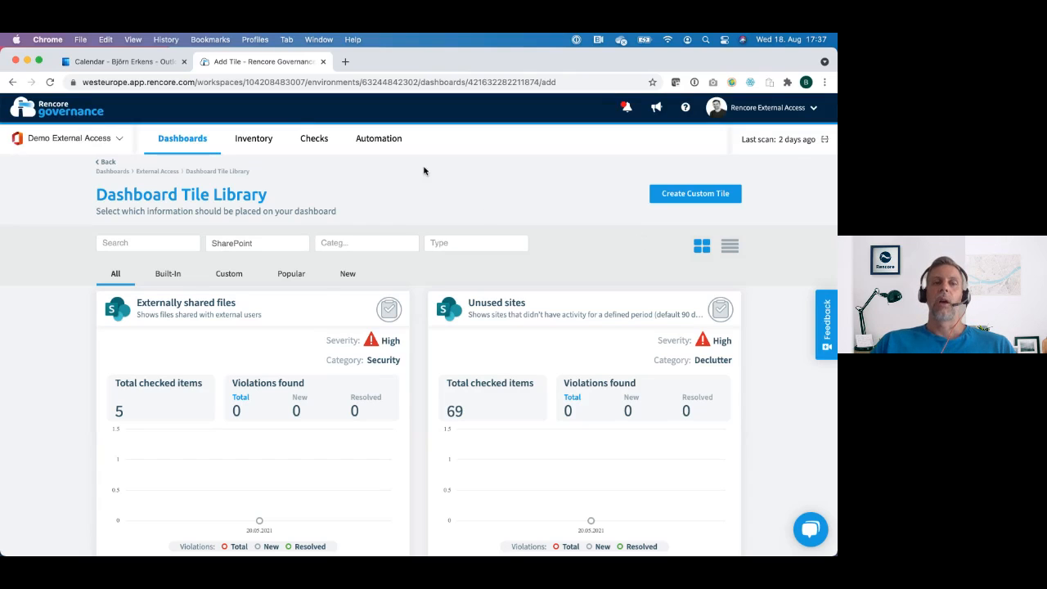
Step: Leave the tile library for the dashboards and switch from the Overview dashboard to the External Access dashboard
left_click(189, 141)
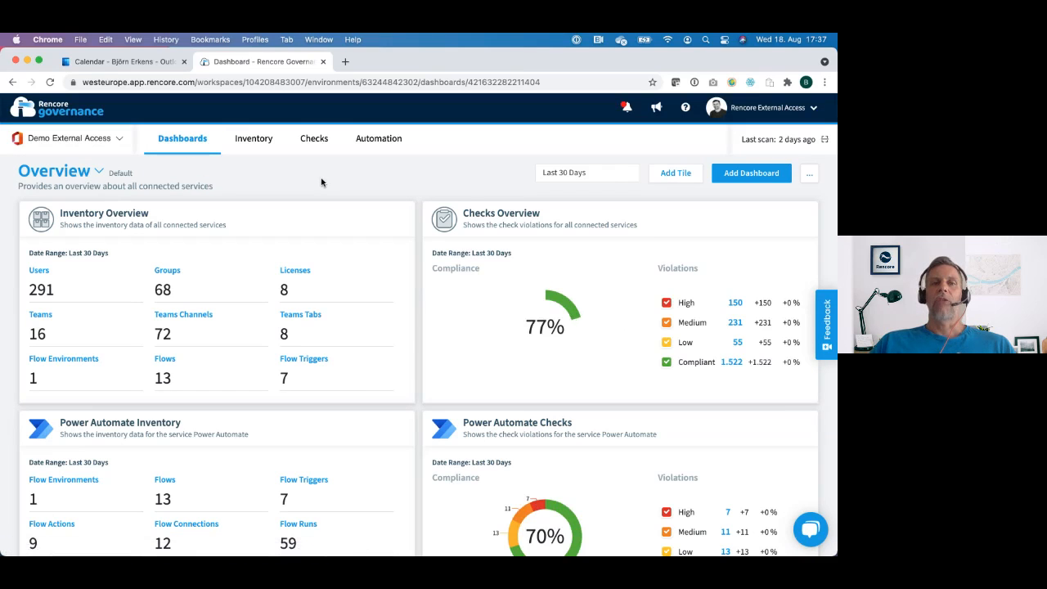
left_click(99, 171)
scroll(93, 324, "down", 3)
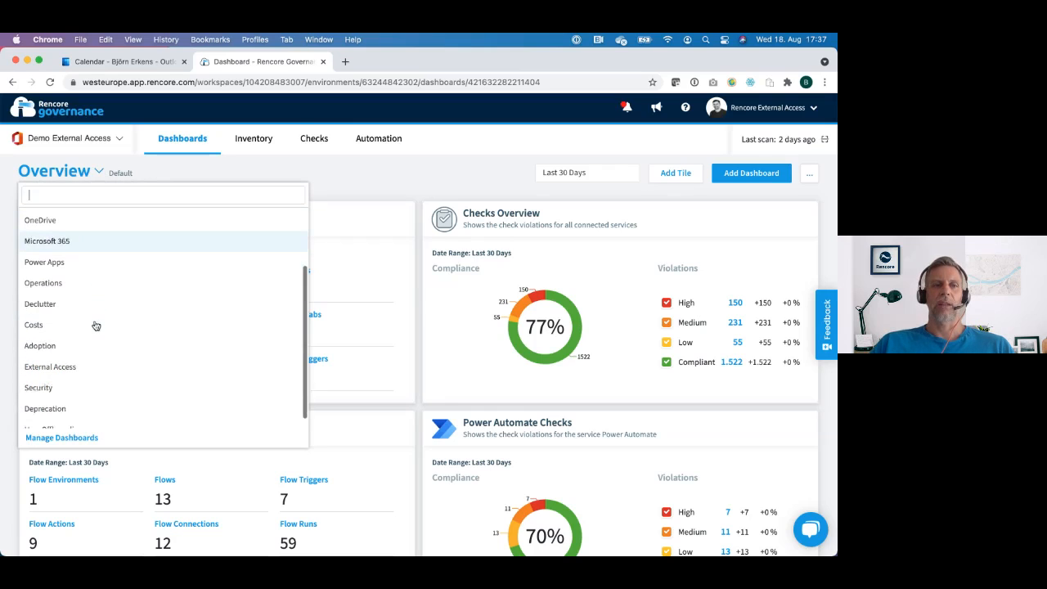
left_click(101, 361)
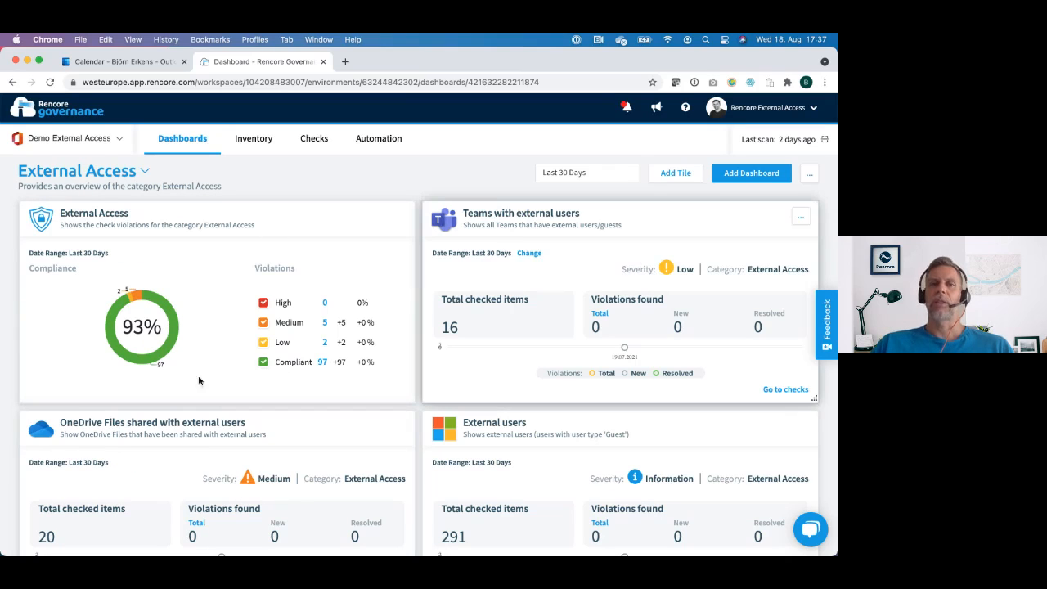
Step: Try sharing the External Access dashboard as a recurring email with weekly delivery, and close the sharing form without saving
left_click(810, 175)
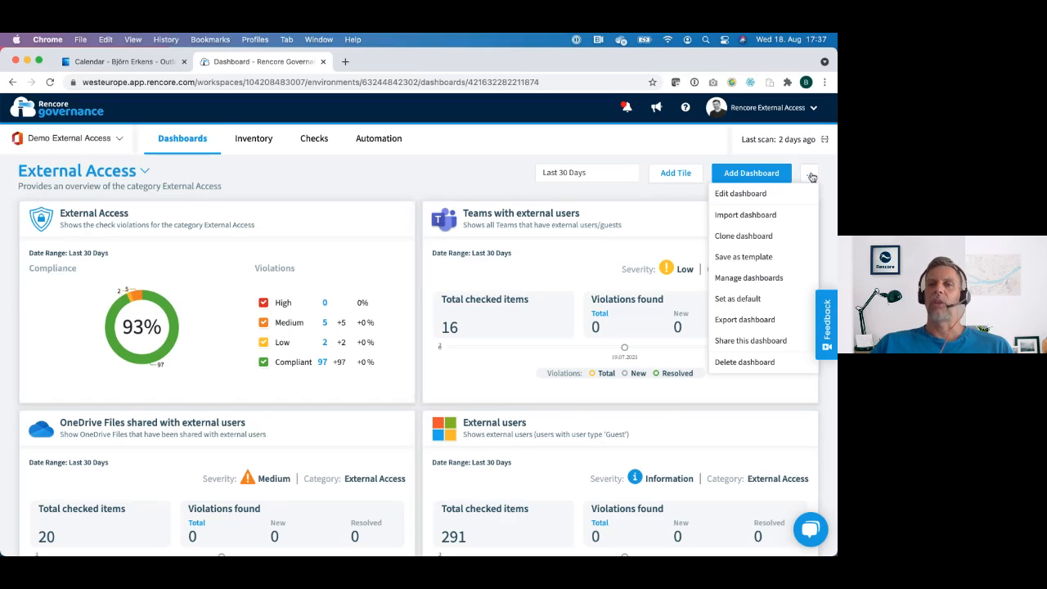
left_click(770, 341)
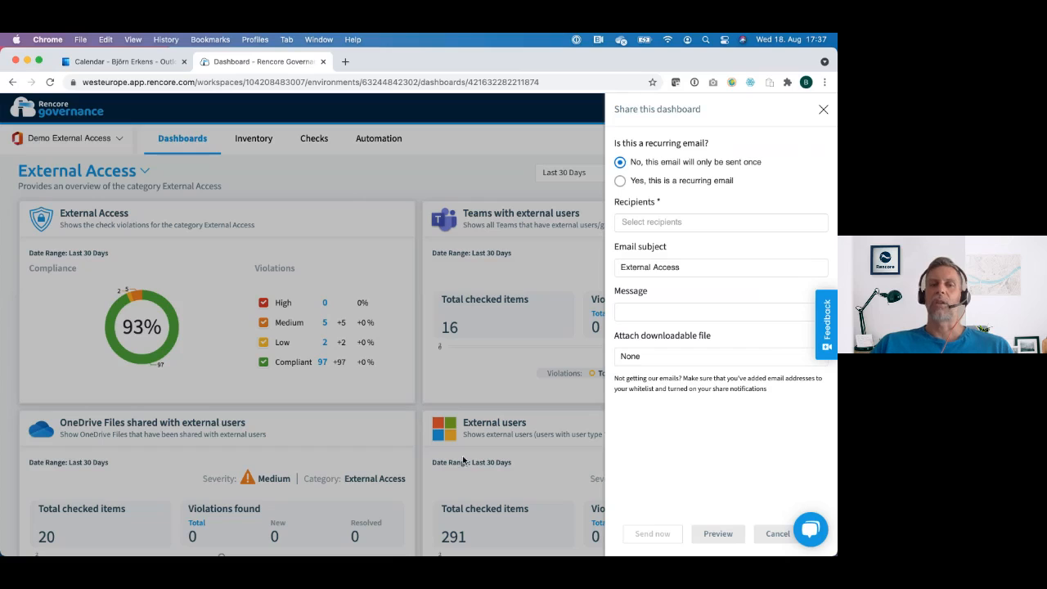
left_click(620, 181)
scroll(659, 268, "down", 2)
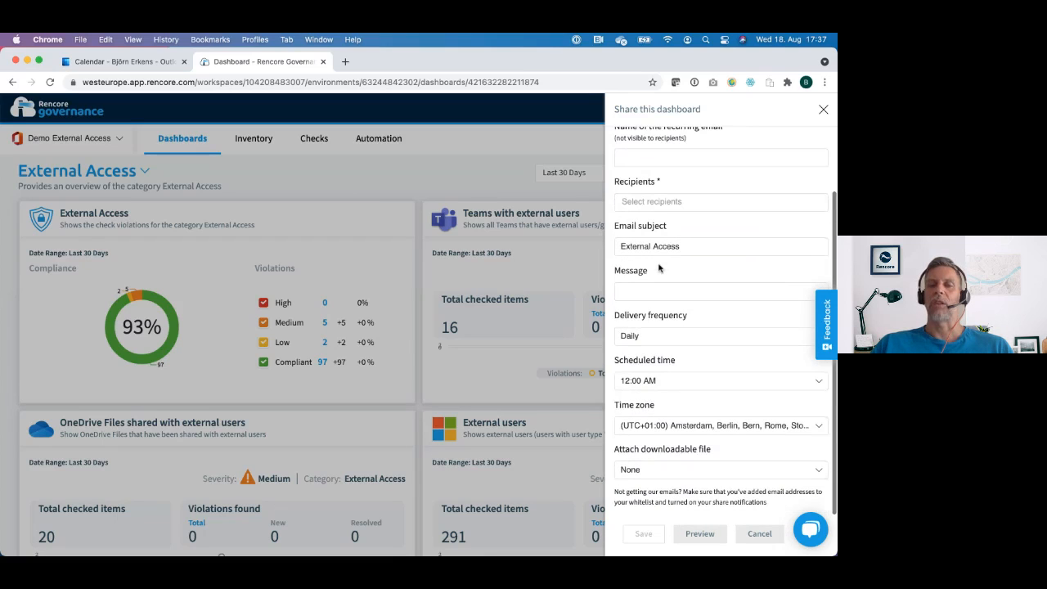
left_click(674, 339)
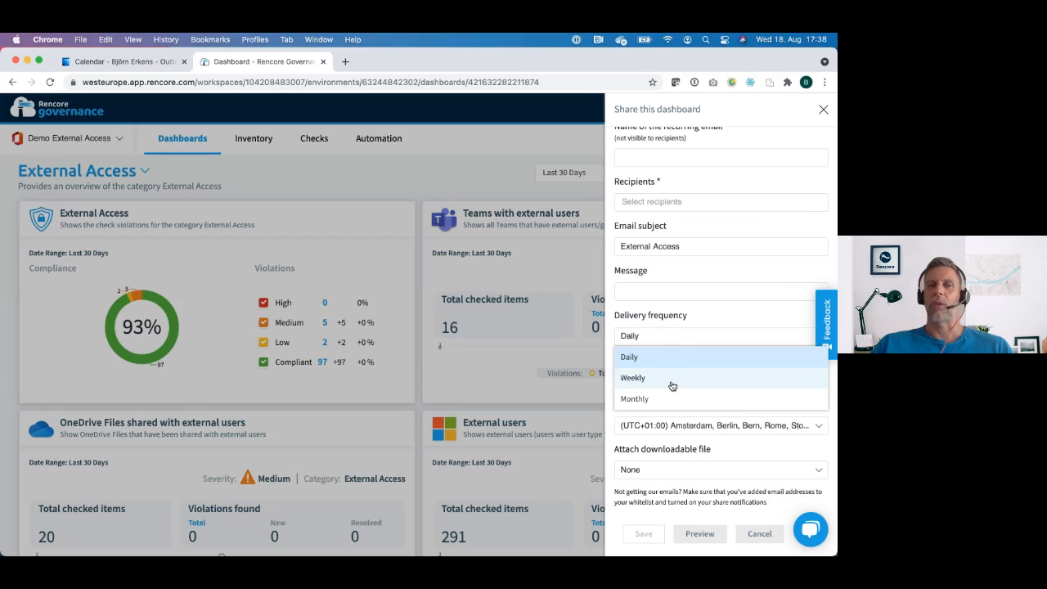
left_click(673, 378)
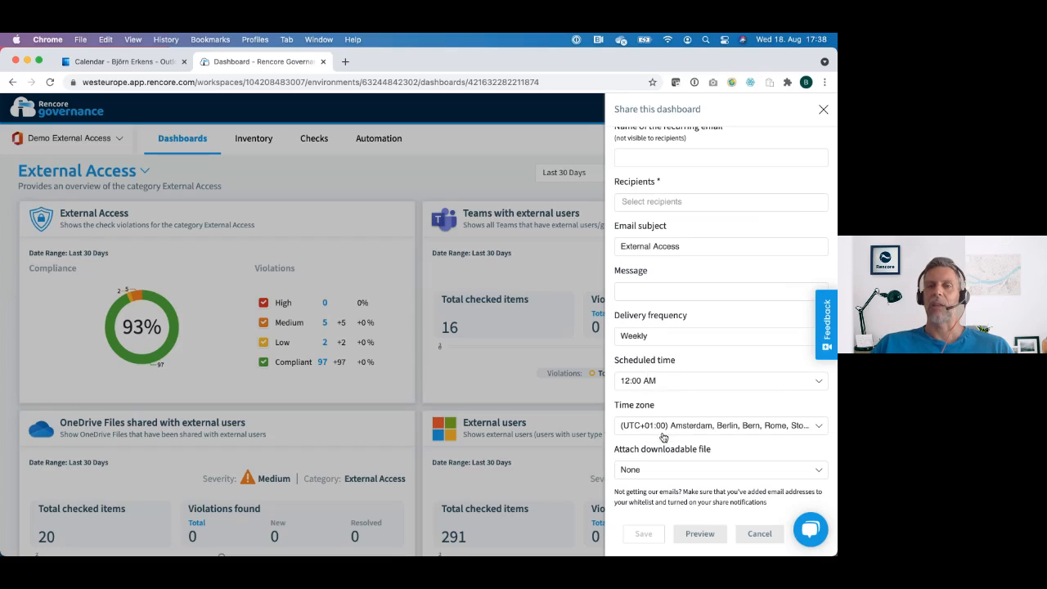
scroll(662, 437, "up", 3)
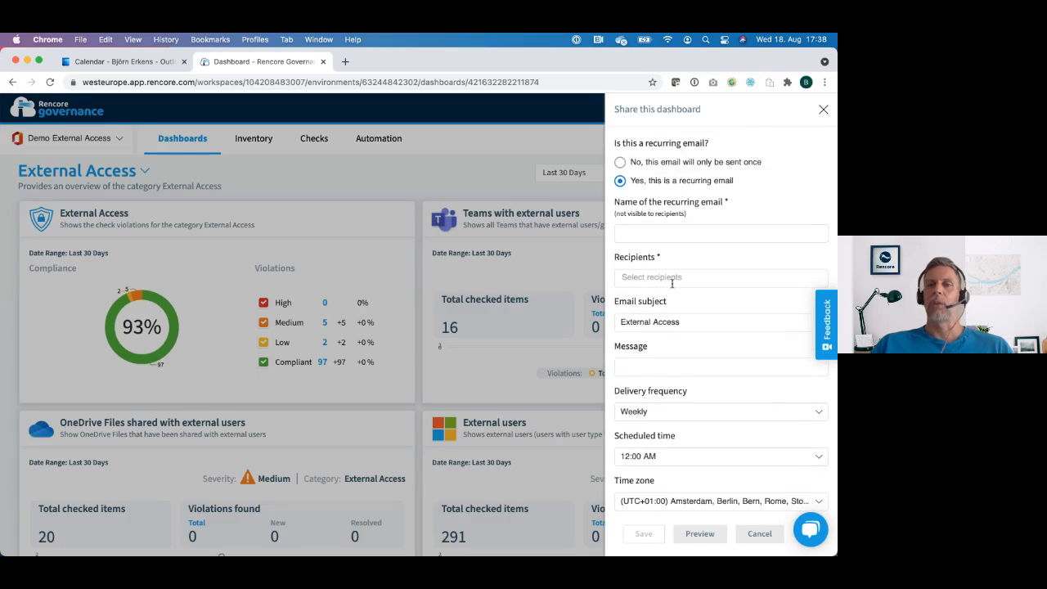
left_click(823, 111)
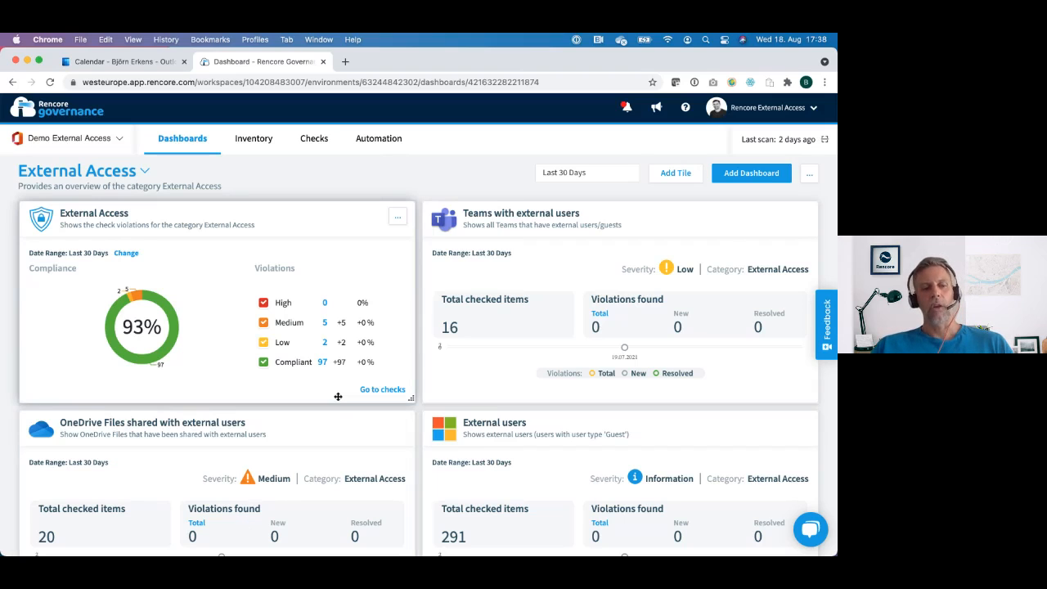
Step: Switch to the slide presentation and advance to the Q&A slide
key("super+Tab")
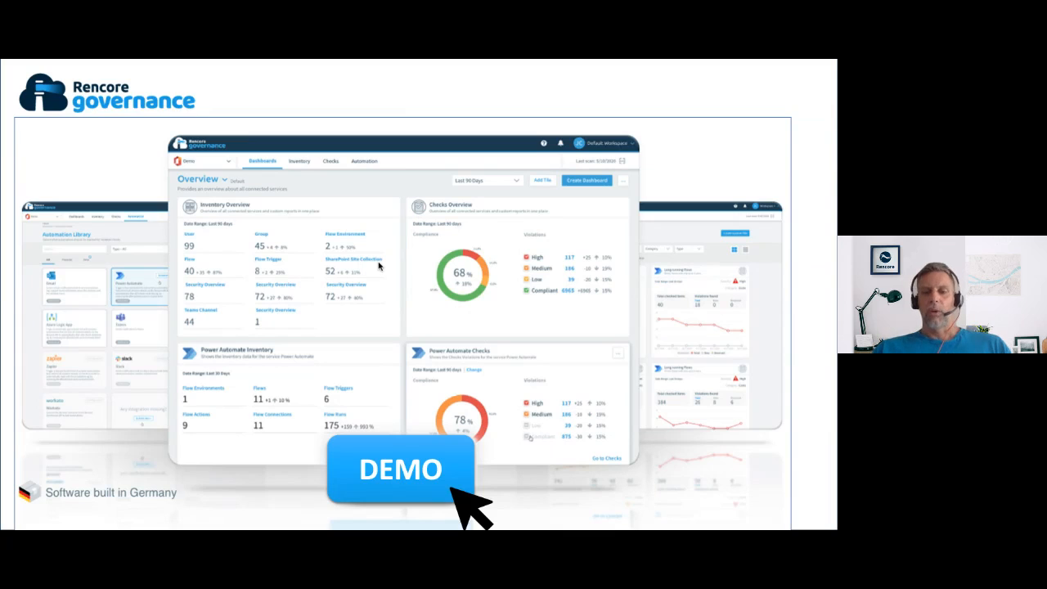
key("Right")
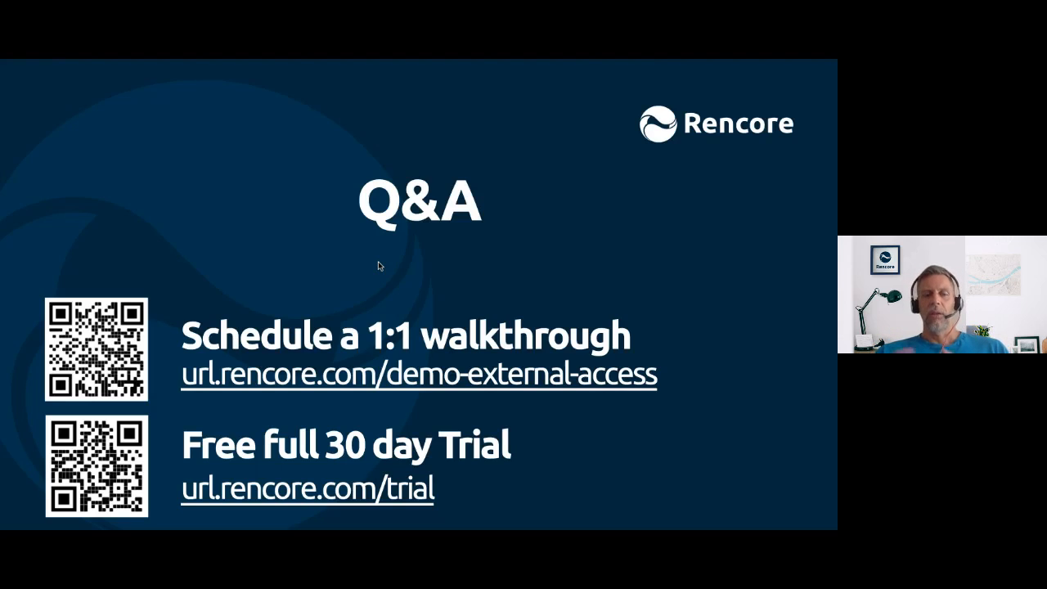